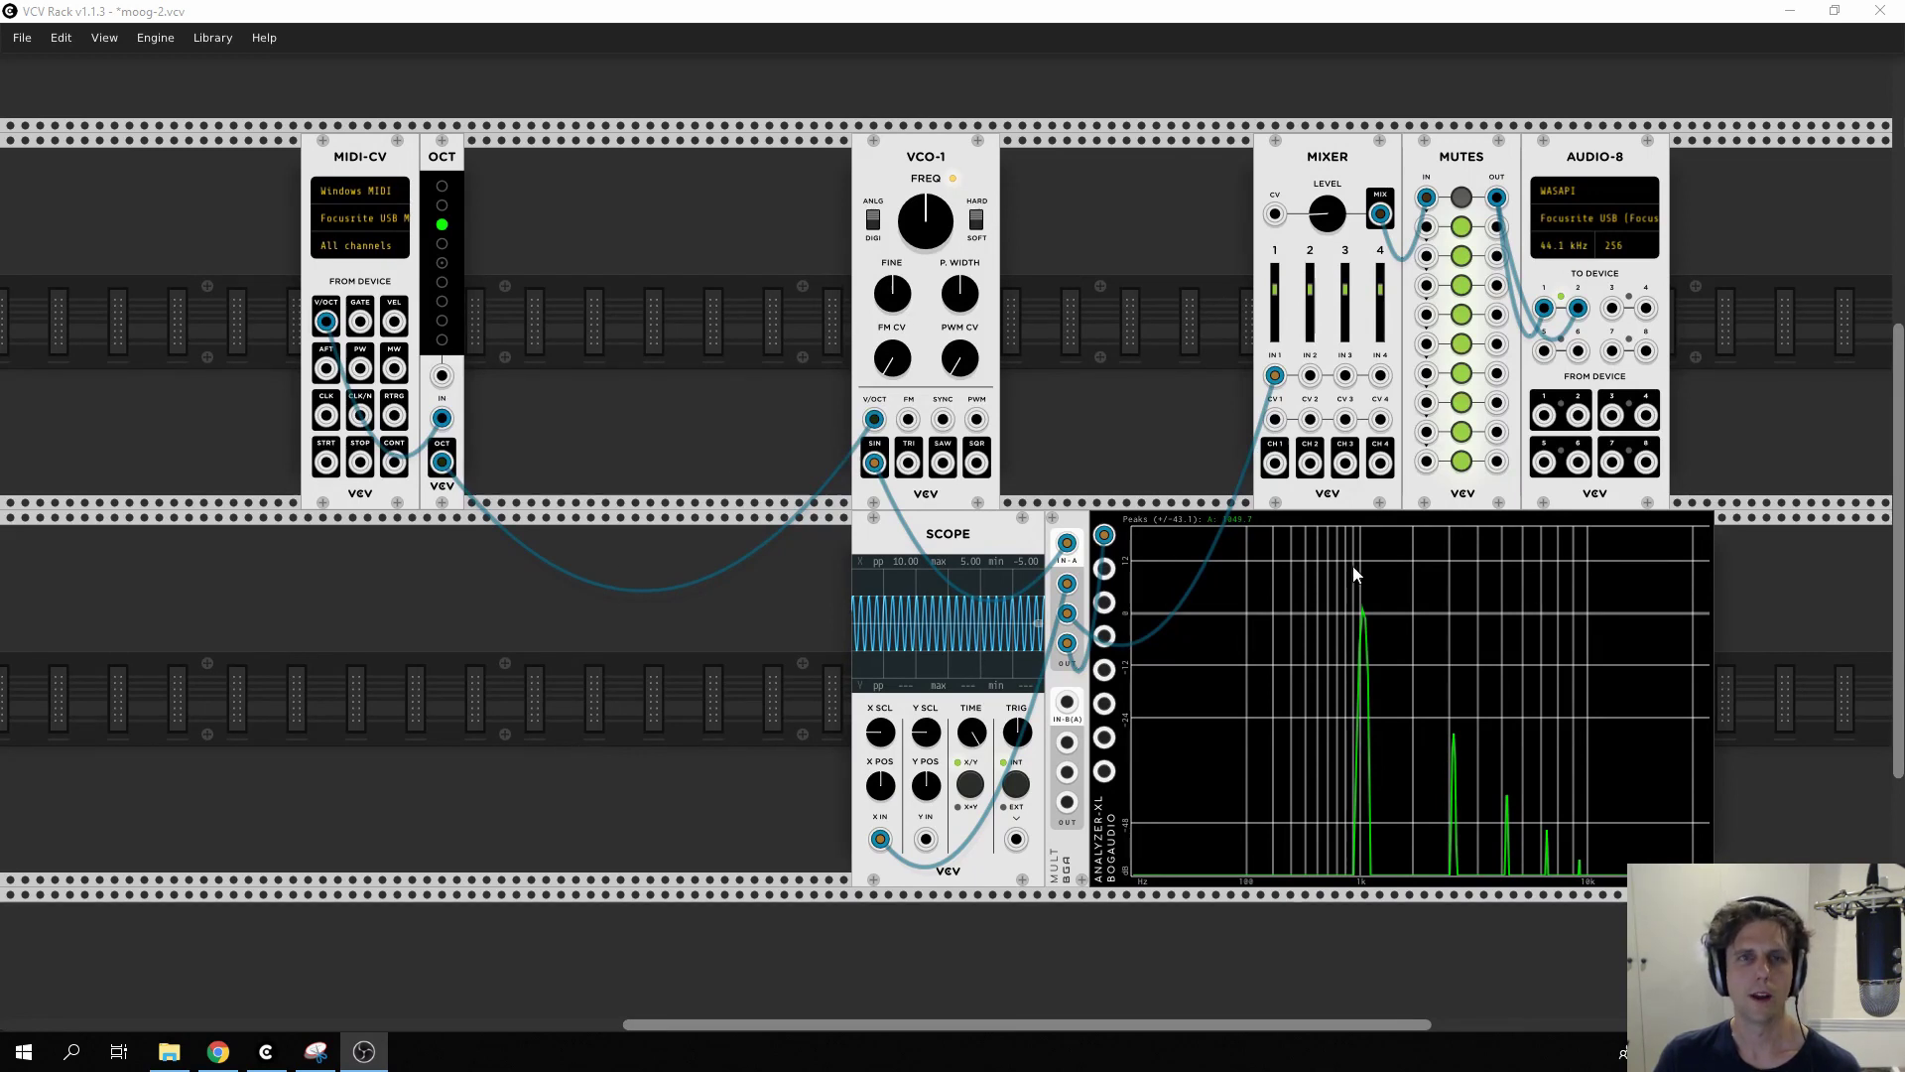
Add the VCV ADSR module to the upper row, in the gap between the OCT and VCO-1 modules.
{"action": "left_click", "coordinate": [1466, 201]}
{"action": "left_click", "coordinate": [1466, 202]}
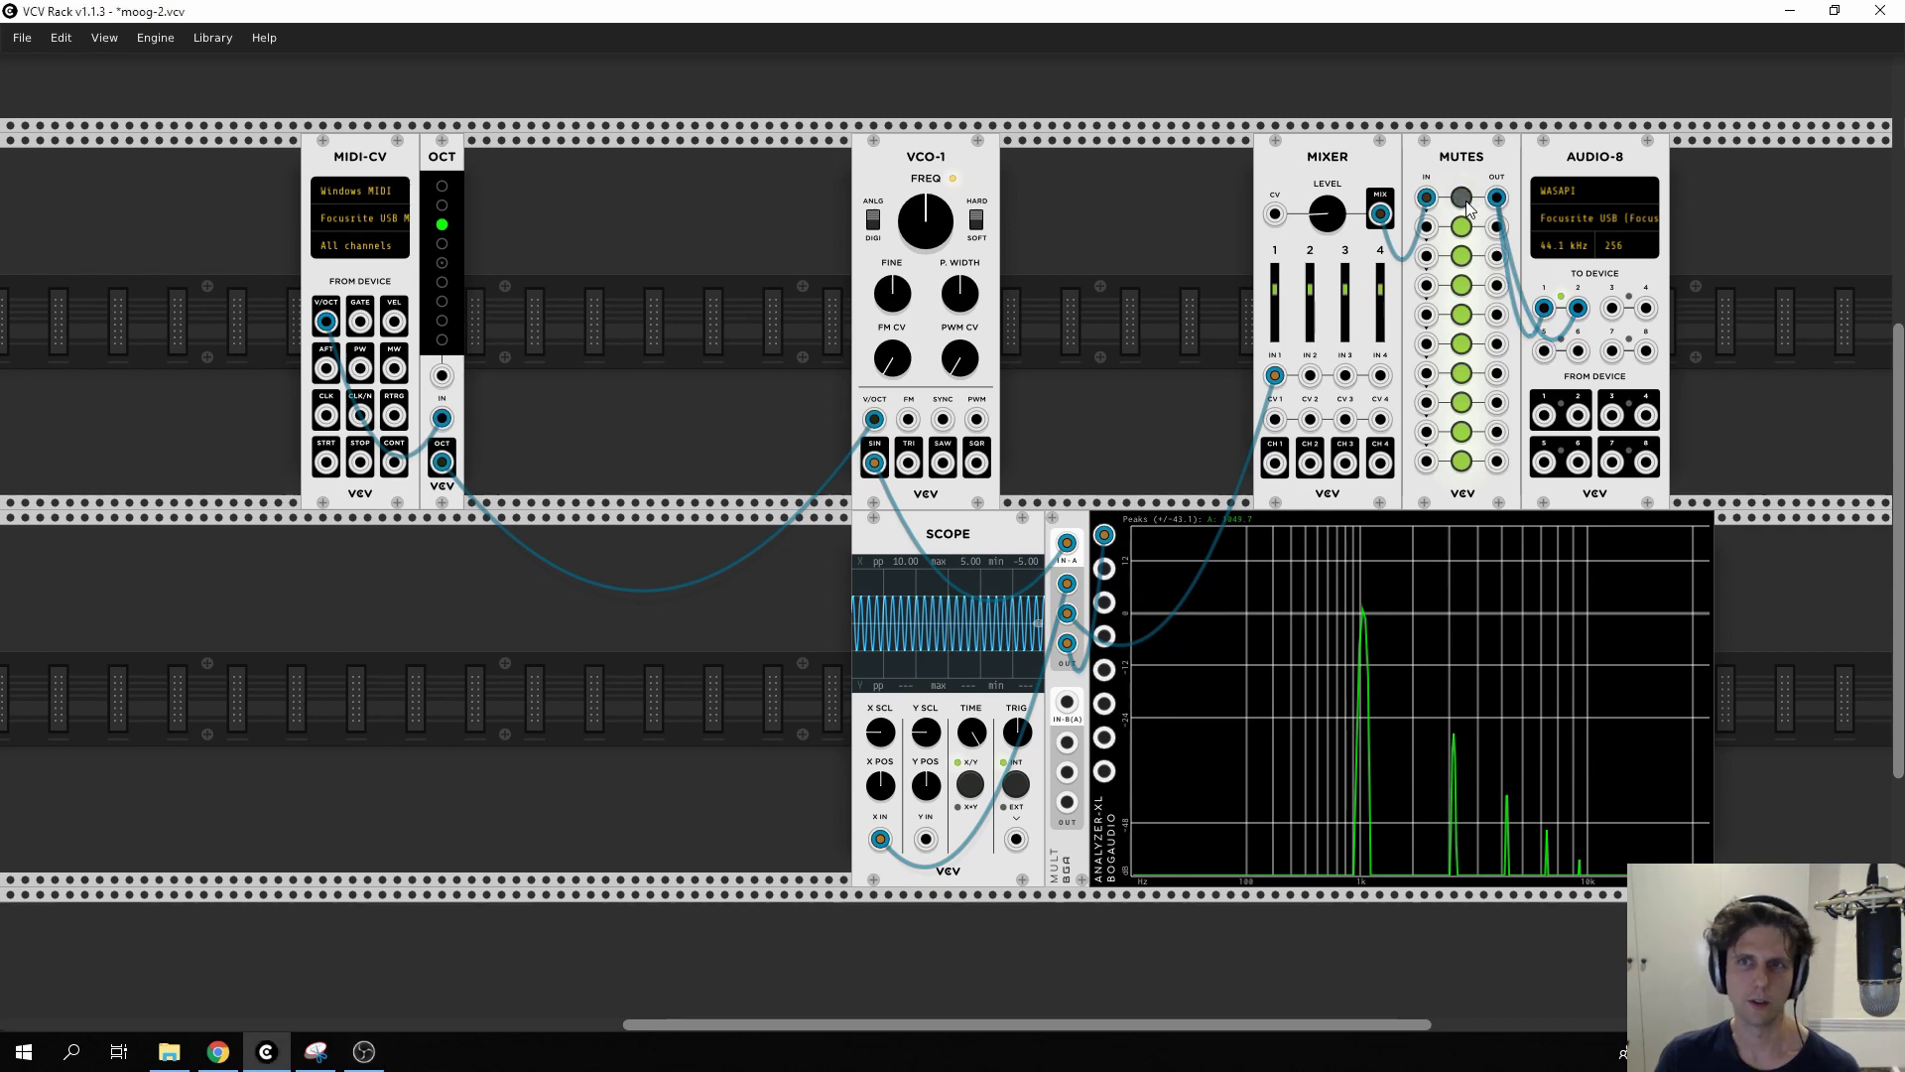
{"action": "right_click", "coordinate": [657, 295]}
{"action": "left_click", "coordinate": [163, 125]}
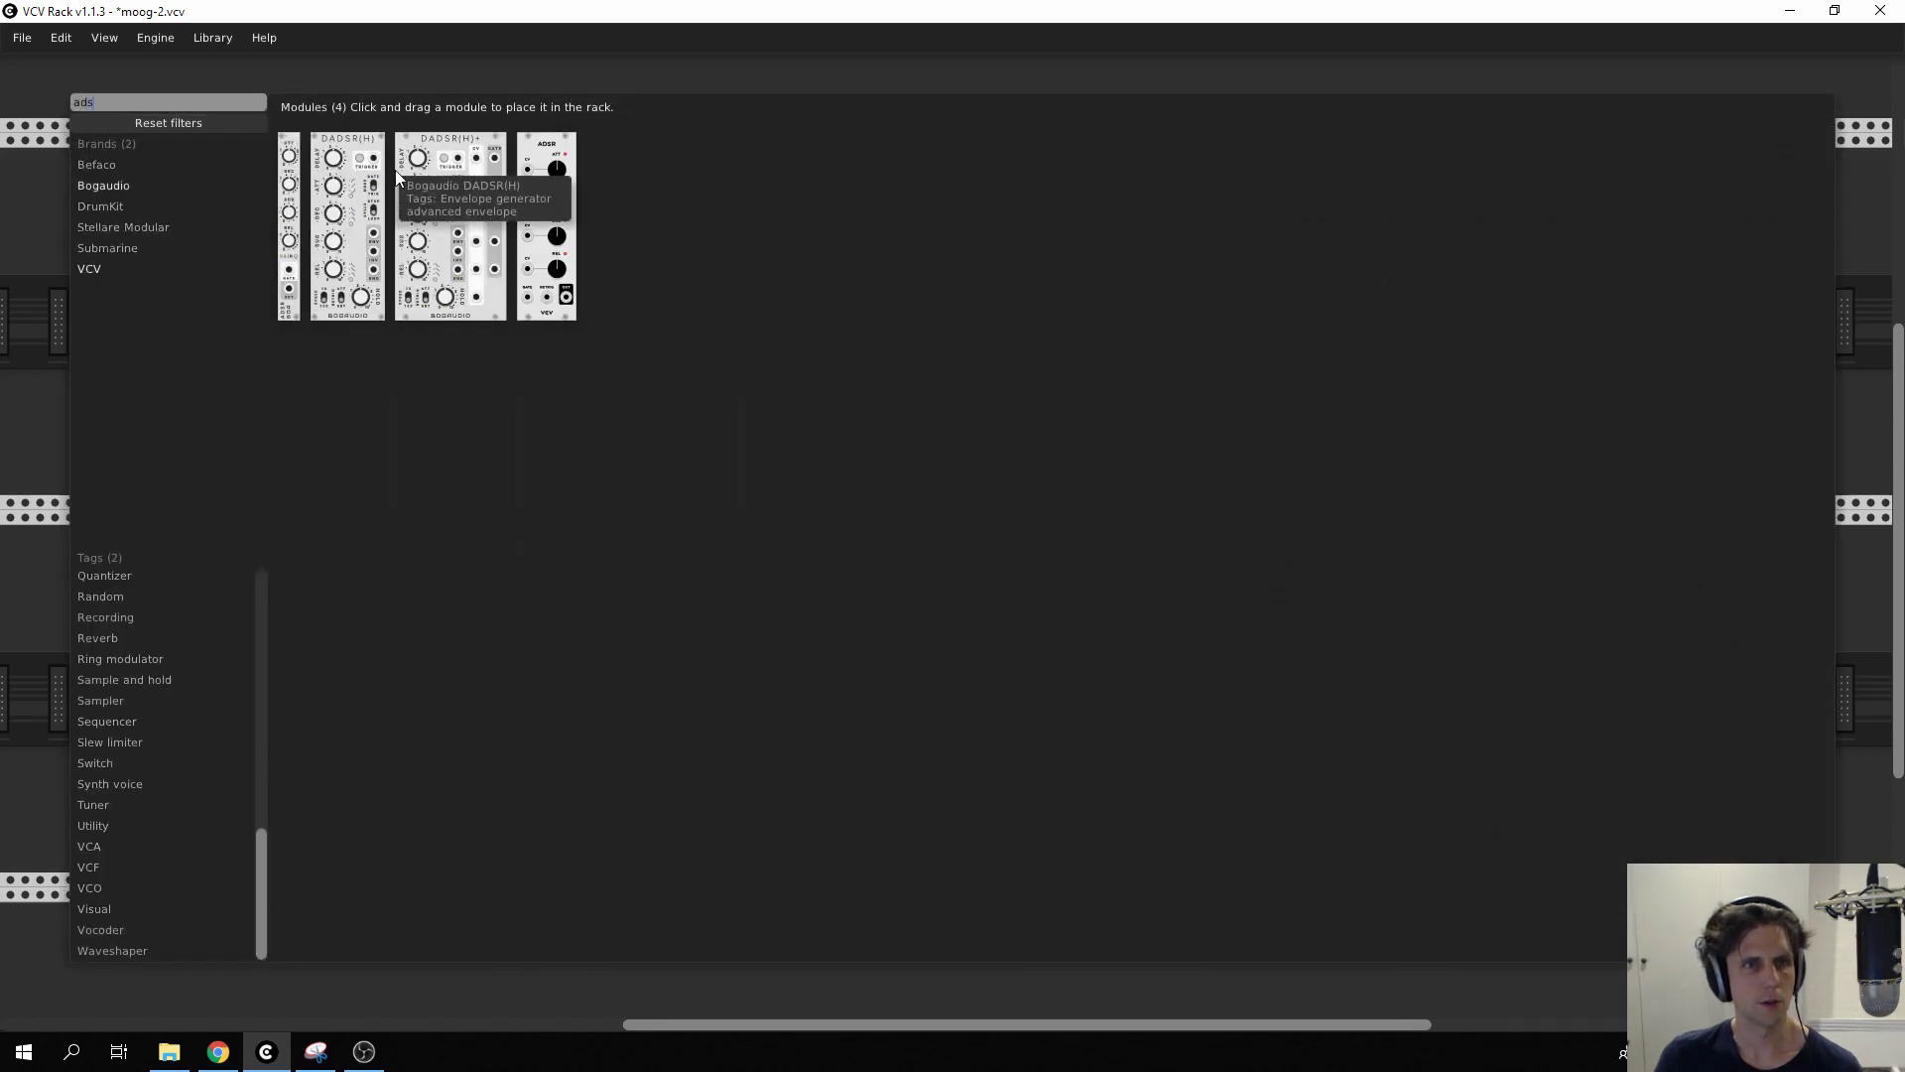
{"action": "left_click_drag", "start_coordinate": [536, 168], "coordinate": [645, 265]}
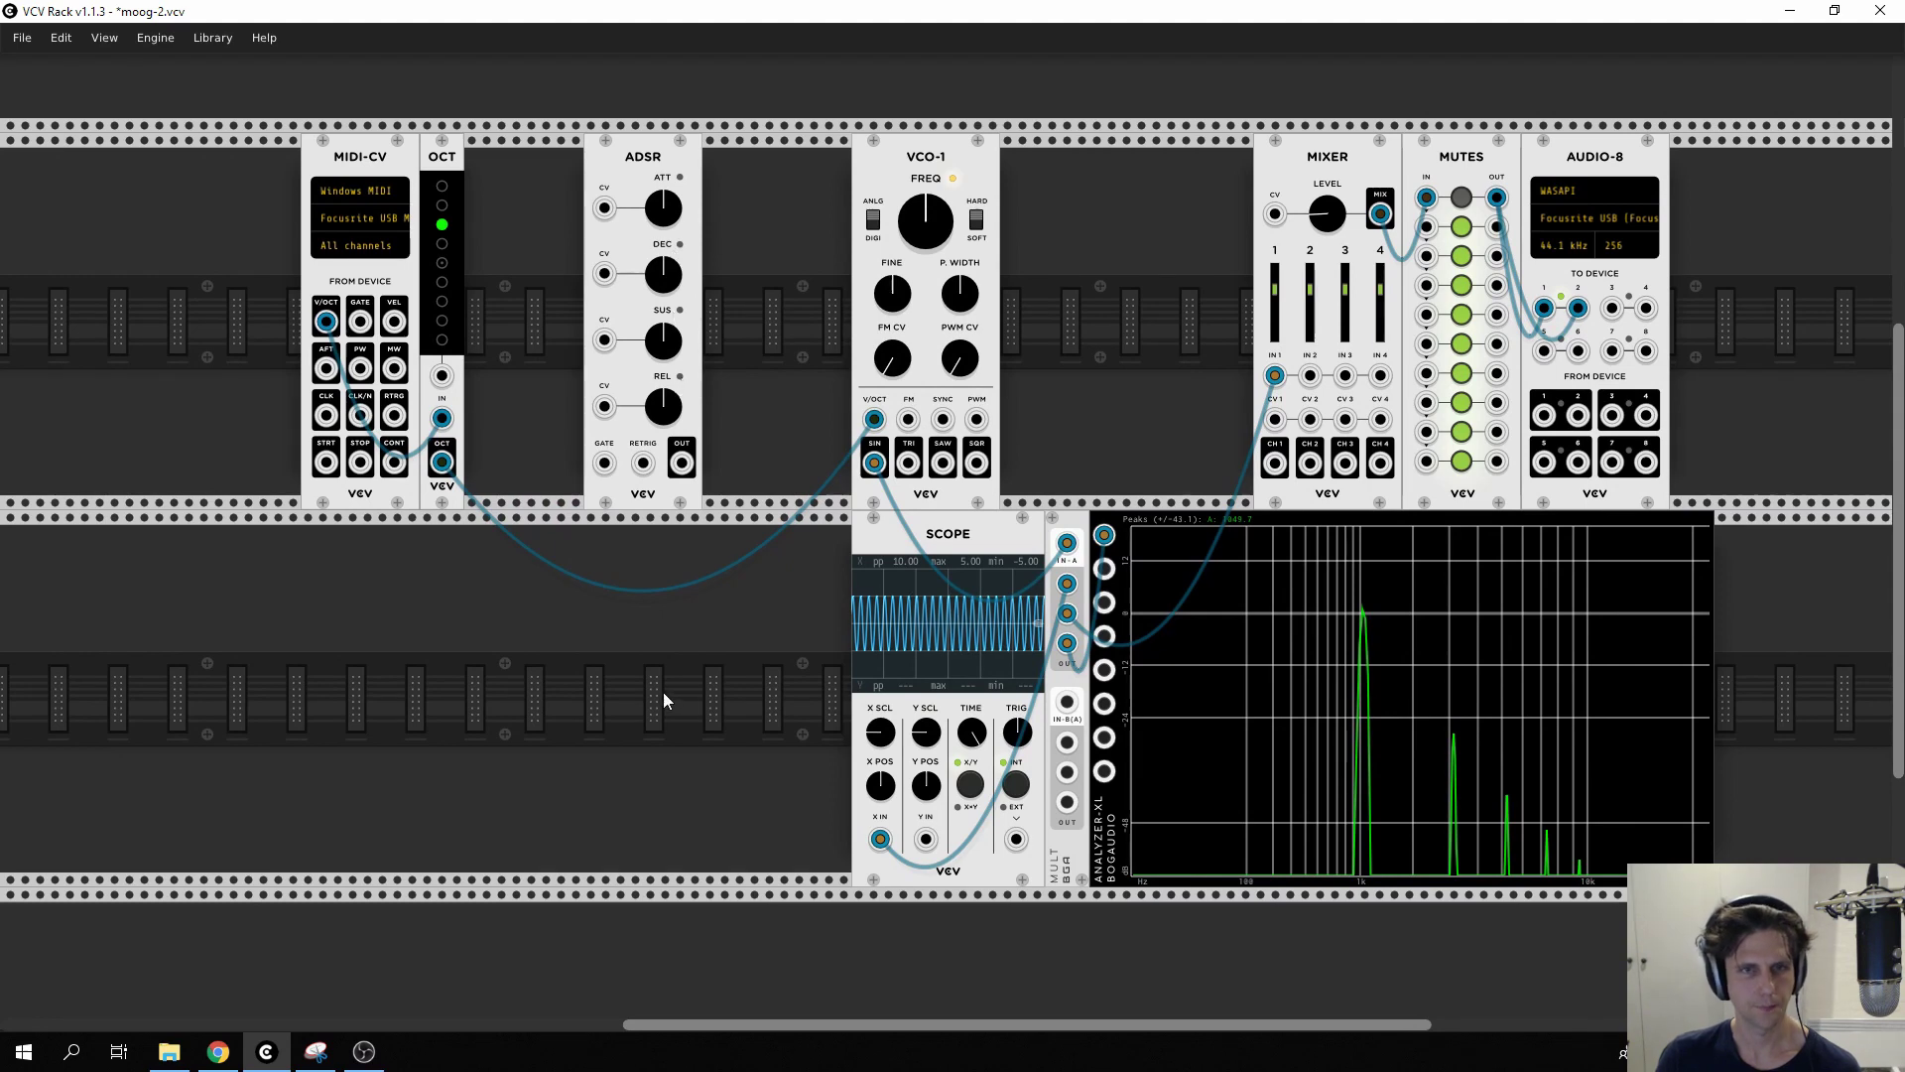
Add a Bogaudio Mult module directly beneath the ADSR and patch the ADSR output into its input A.
{"action": "right_click", "coordinate": [840, 625]}
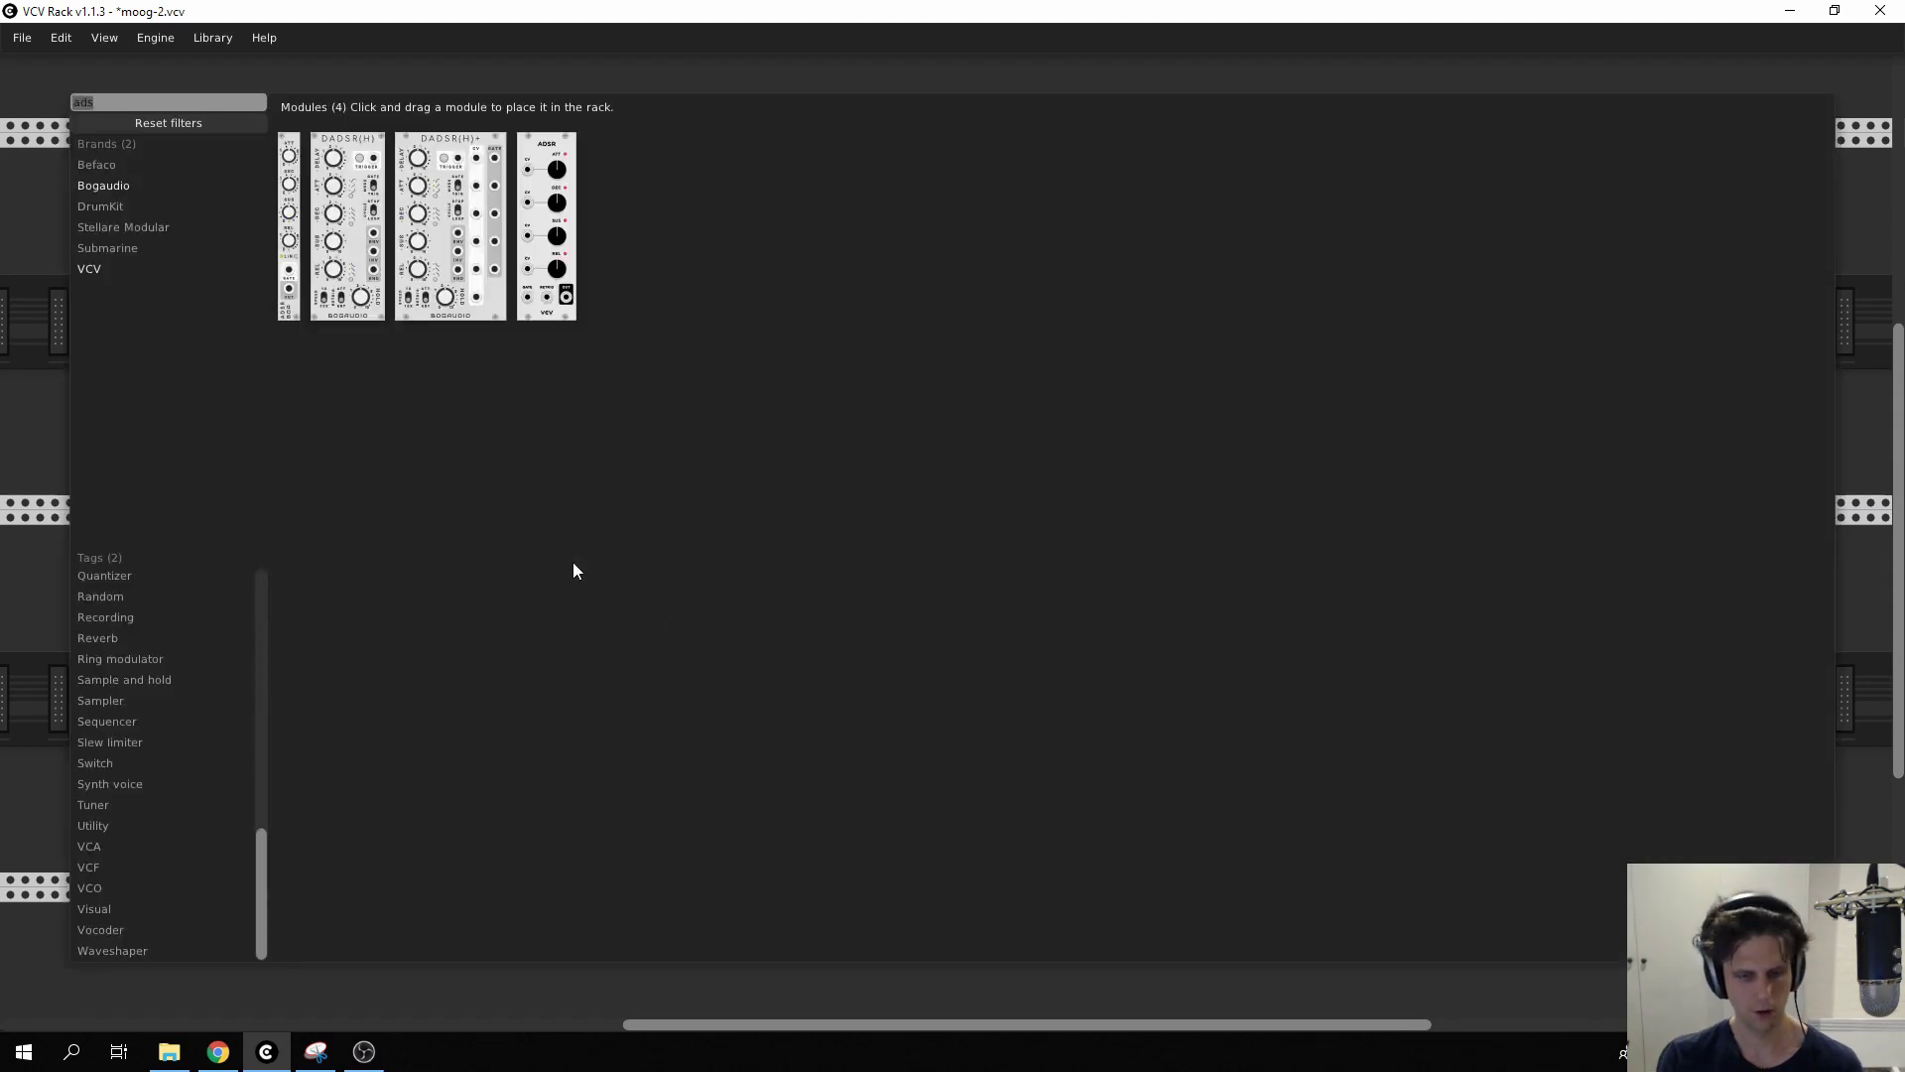
{"action": "type", "text": "mu"}
{"action": "key", "text": "Escape"}
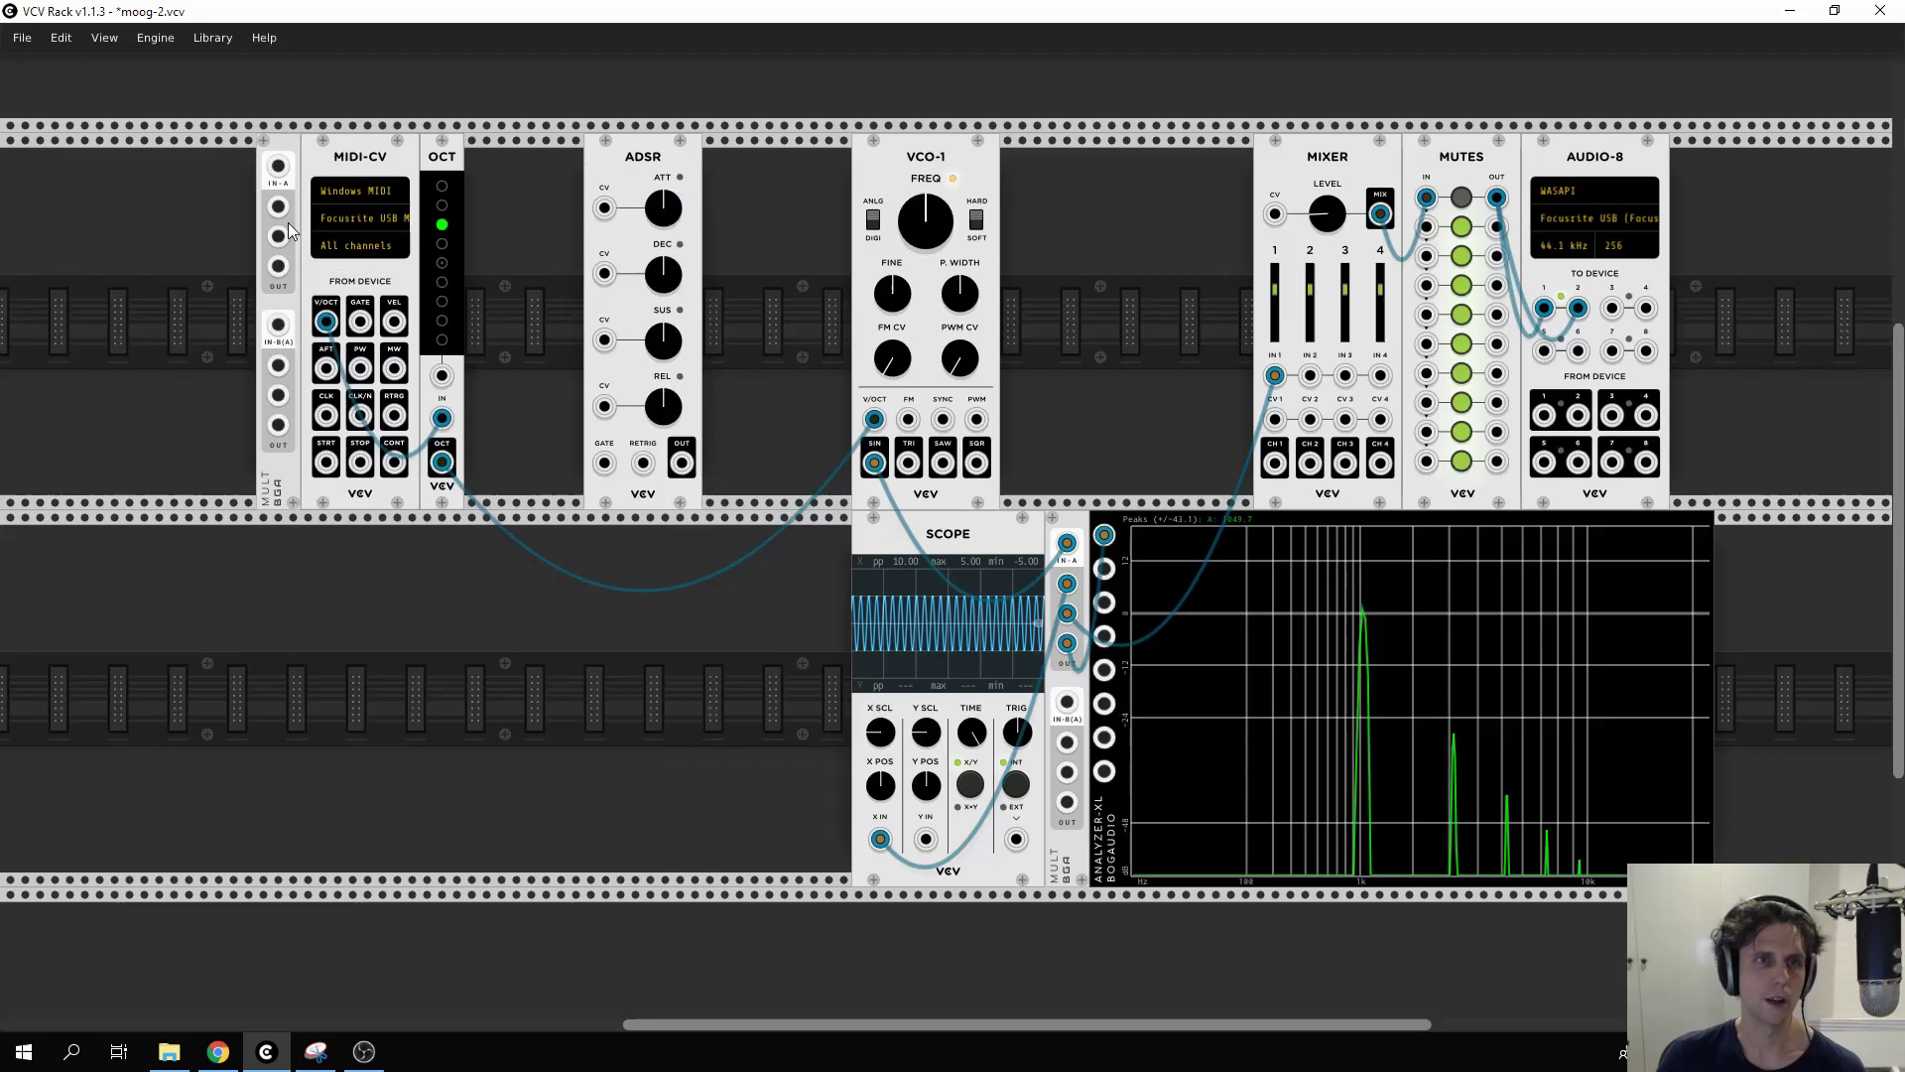
{"action": "left_click_drag", "start_coordinate": [277, 266], "coordinate": [276, 205]}
{"action": "left_click_drag", "start_coordinate": [280, 135], "coordinate": [592, 580]}
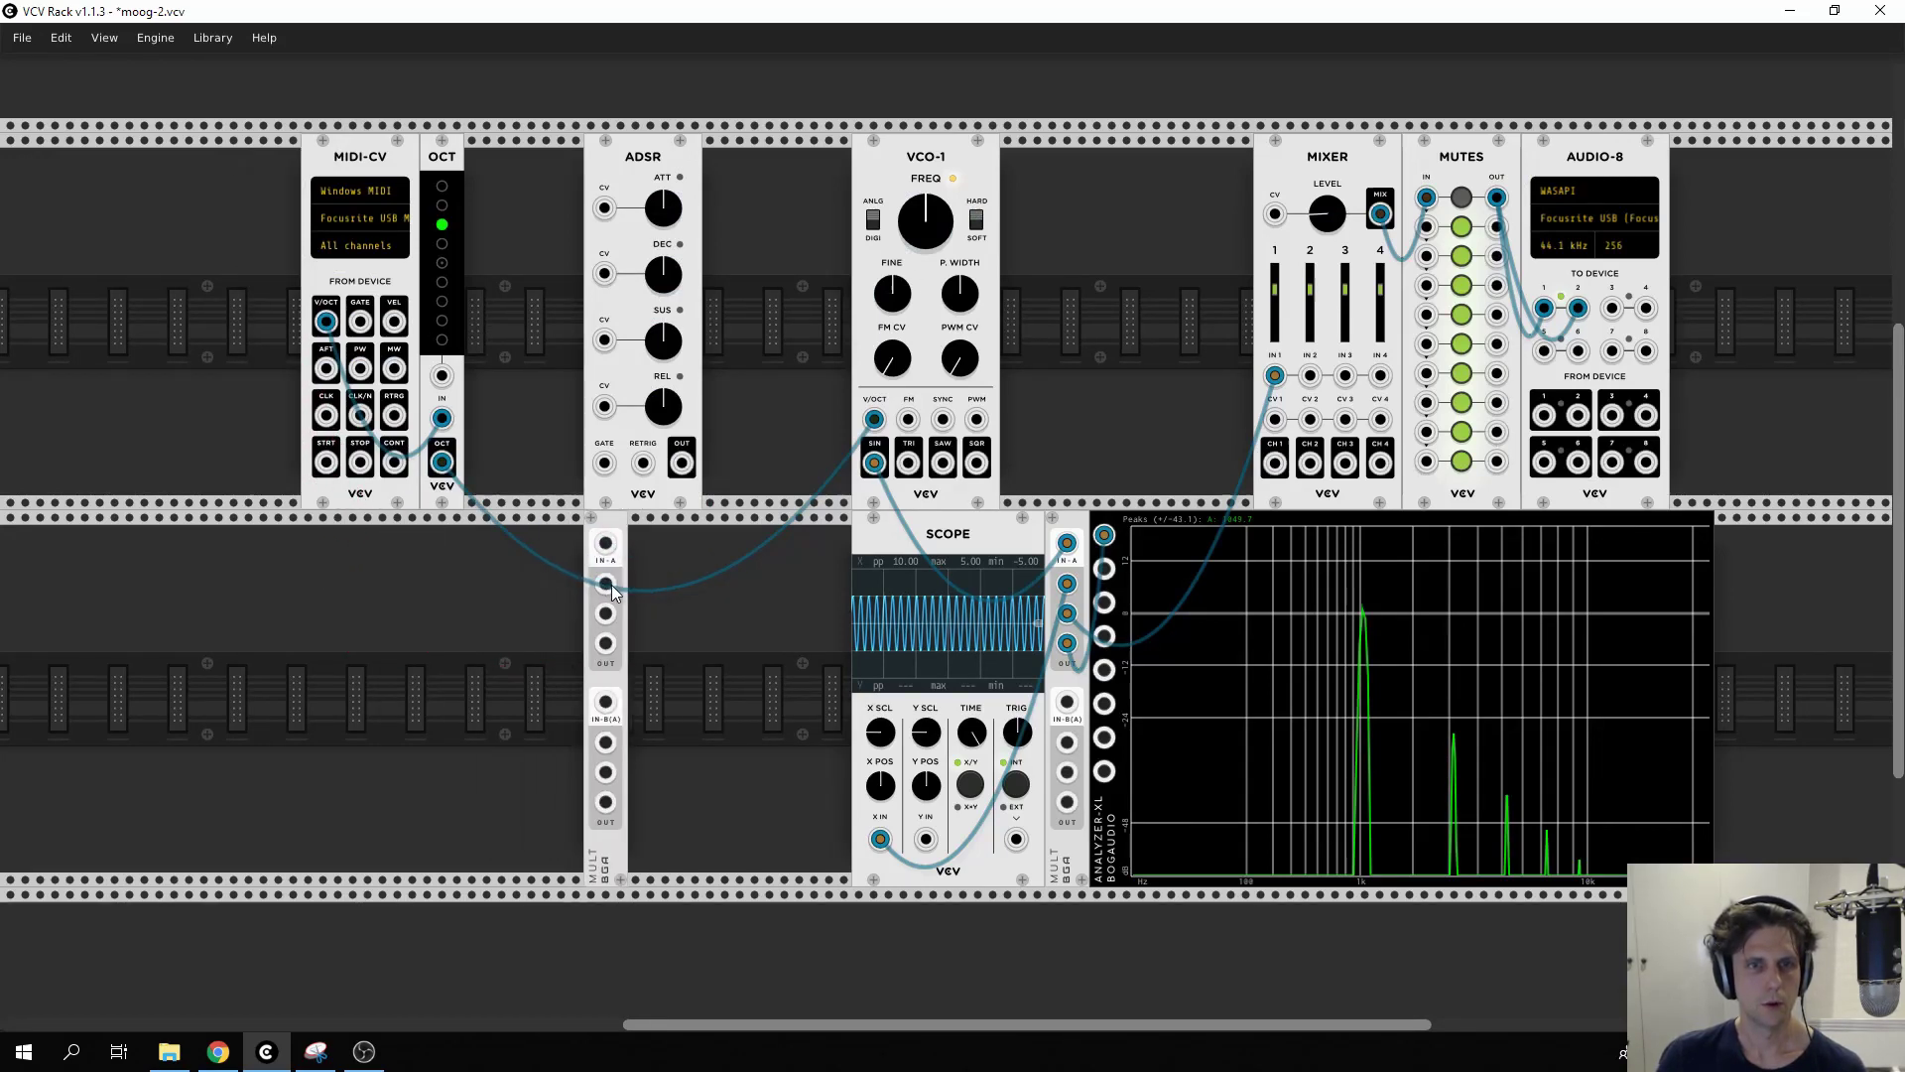
{"action": "left_click_drag", "start_coordinate": [682, 463], "coordinate": [606, 543]}
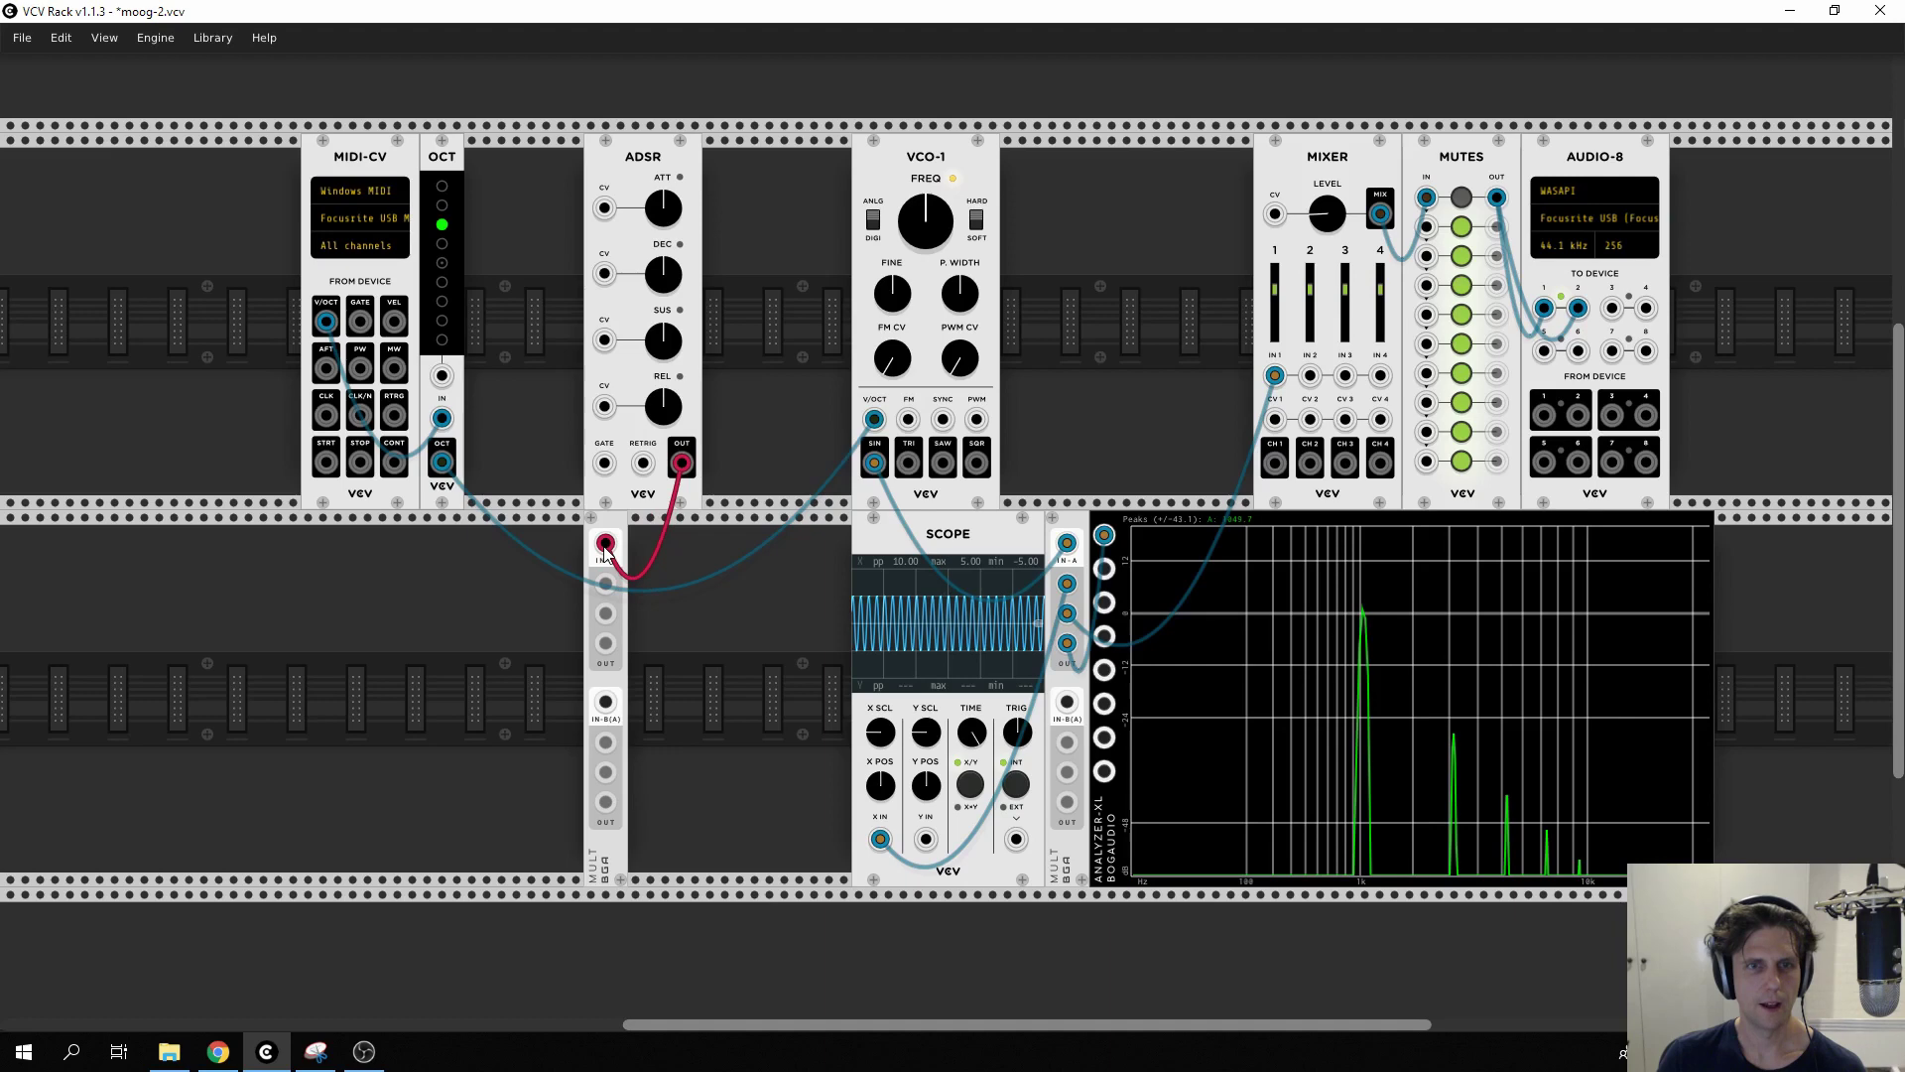
Add a second Scope beside the new Mult and patch a Mult output into the scope's X IN.
{"action": "right_click", "coordinate": [659, 600]}
{"action": "left_click", "coordinate": [225, 123]}
{"action": "type", "text": "scope"}
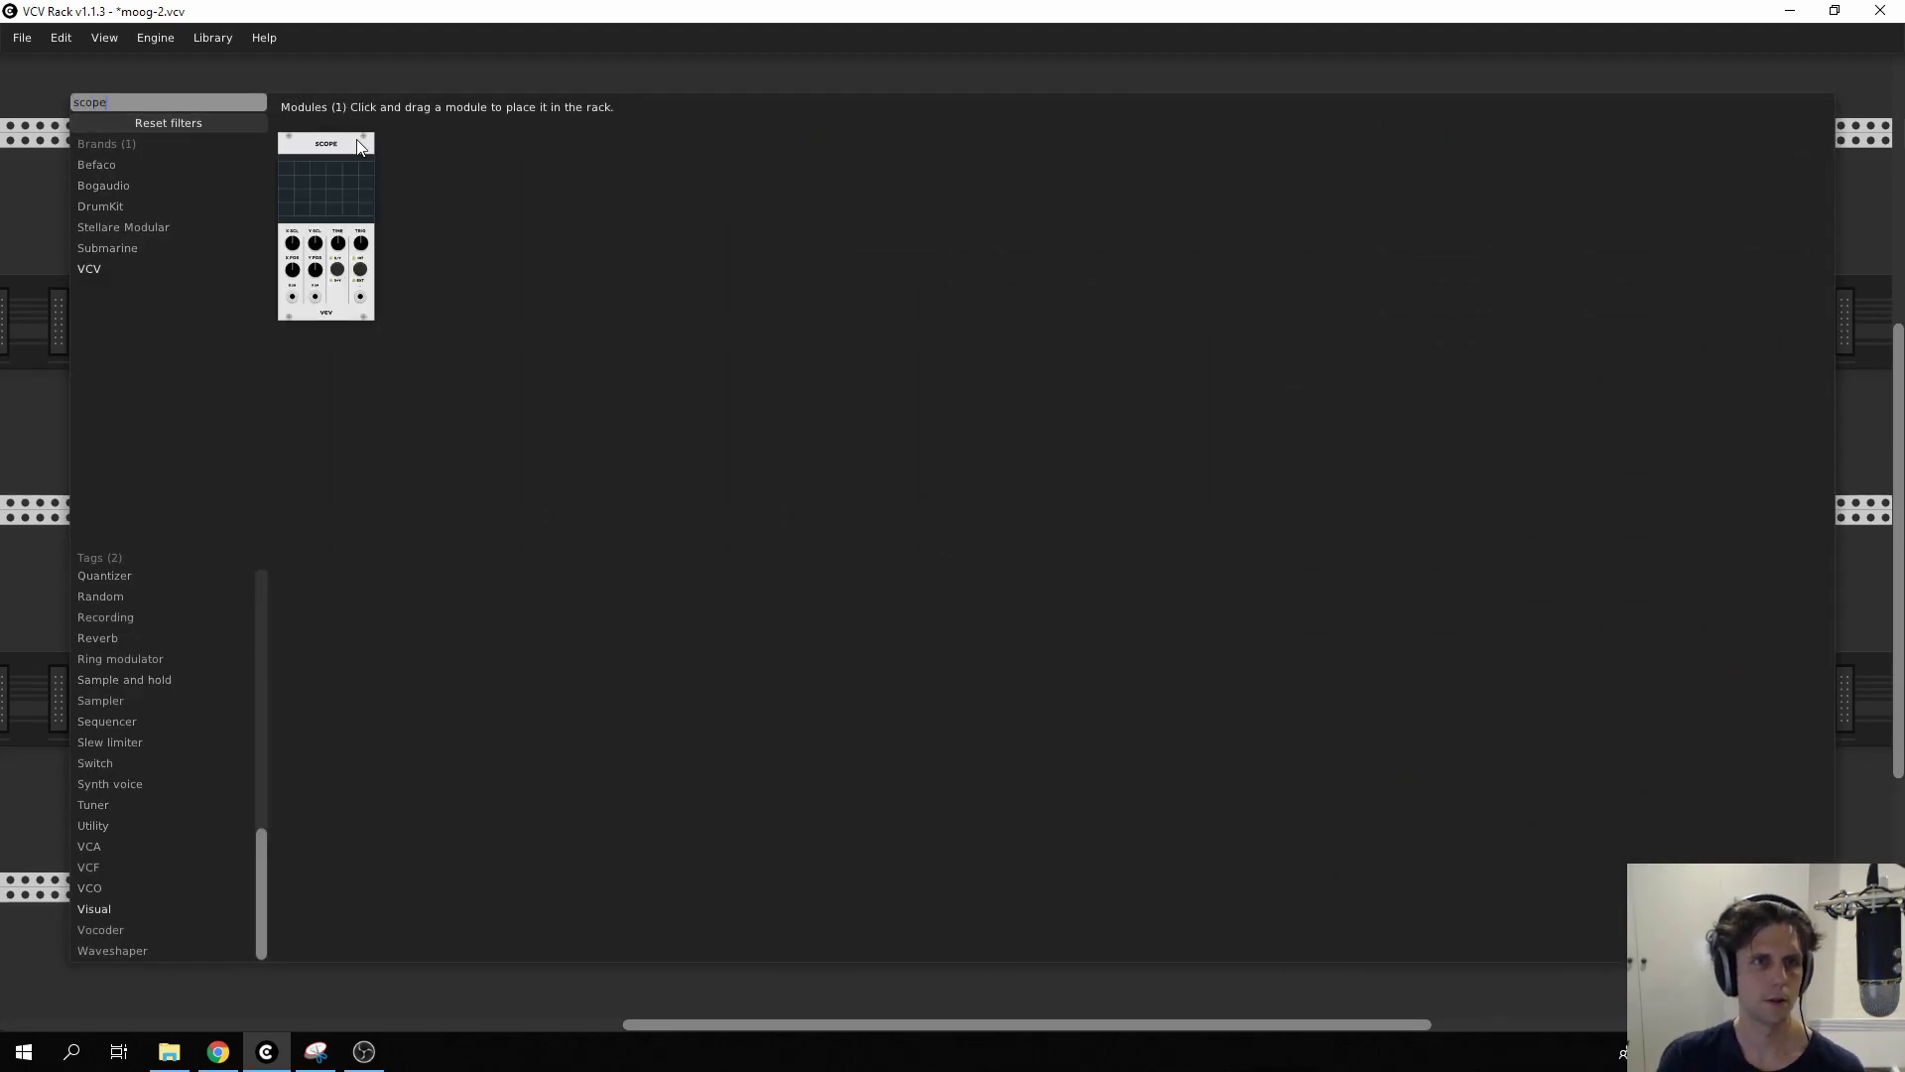
{"action": "left_click", "coordinate": [325, 223]}
{"action": "left_click", "coordinate": [653, 635]}
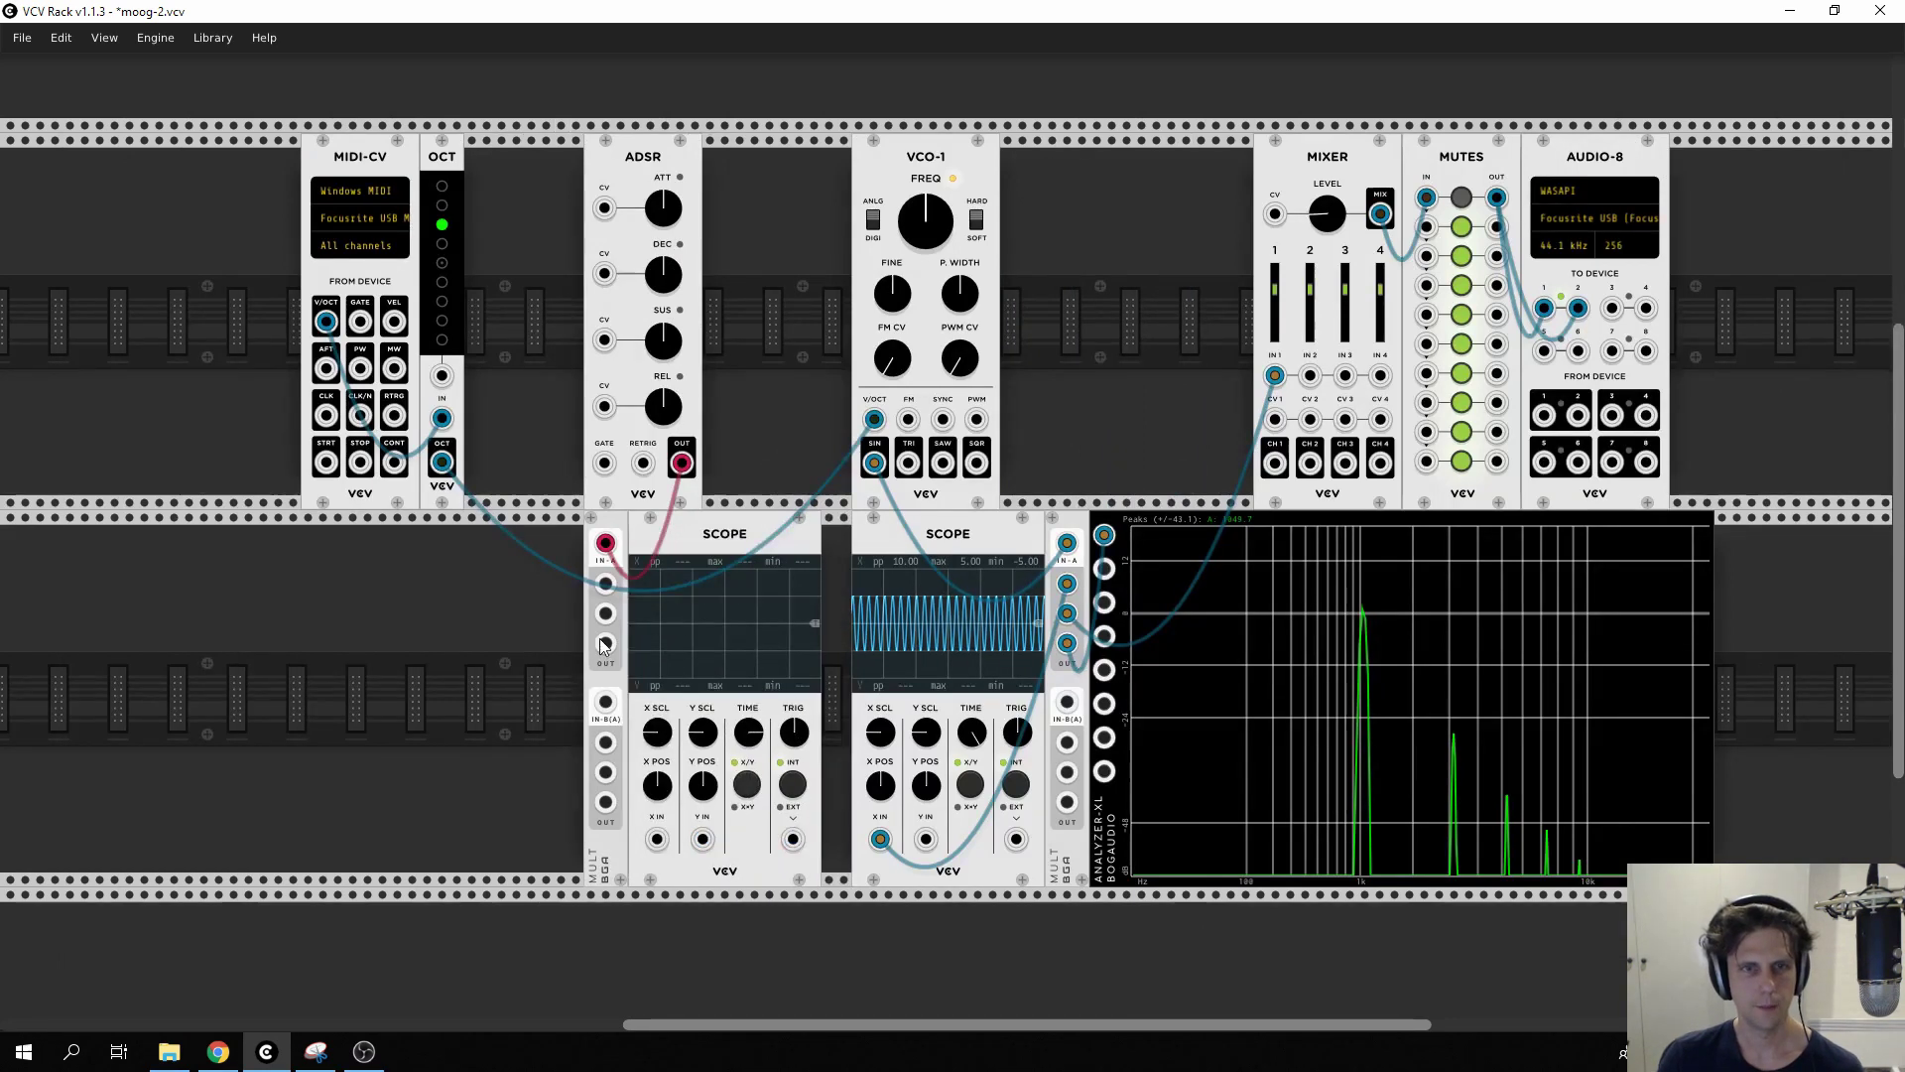
{"action": "left_click_drag", "start_coordinate": [605, 613], "coordinate": [656, 839]}
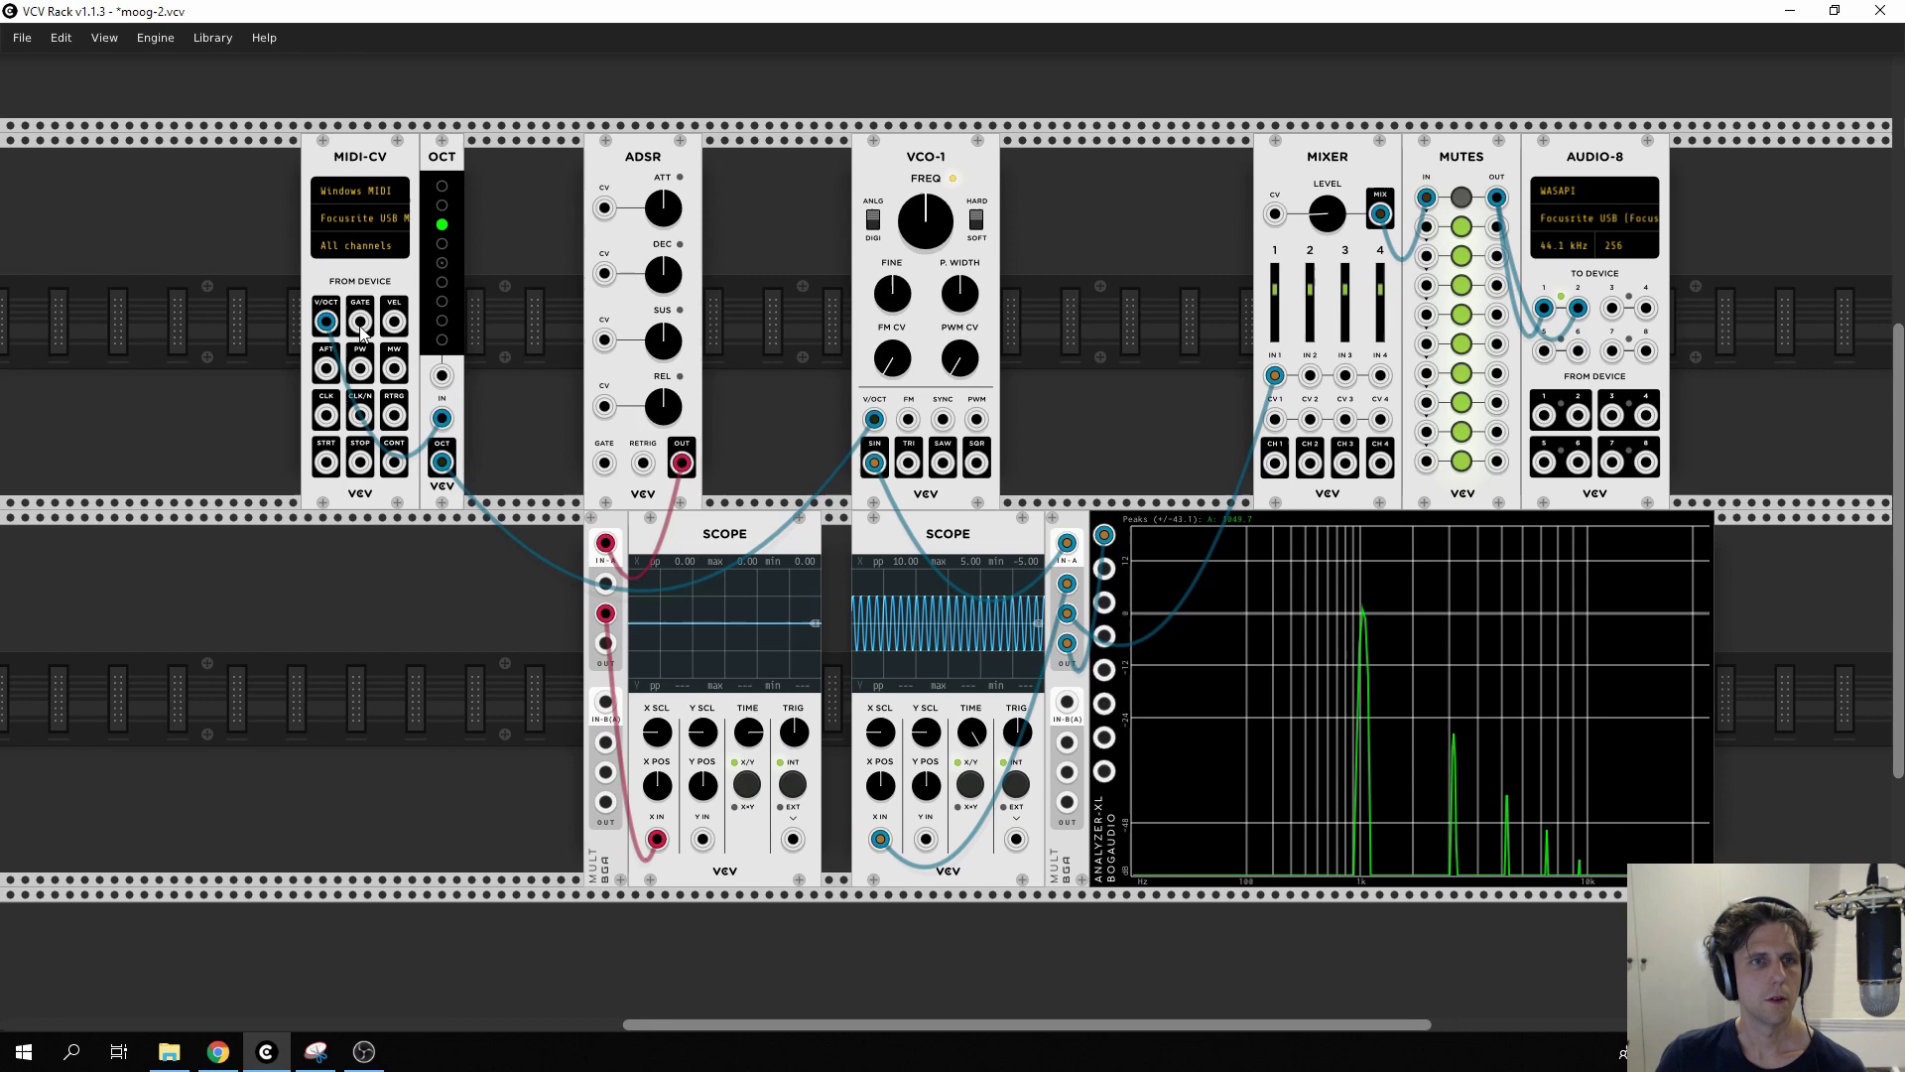
Patch MIDI-CV's GATE and RTRG outputs into ADSR's GATE and RETRIG, and the envelope Mult's third output into Mixer CV 1.
{"action": "left_click_drag", "start_coordinate": [360, 321], "coordinate": [605, 463]}
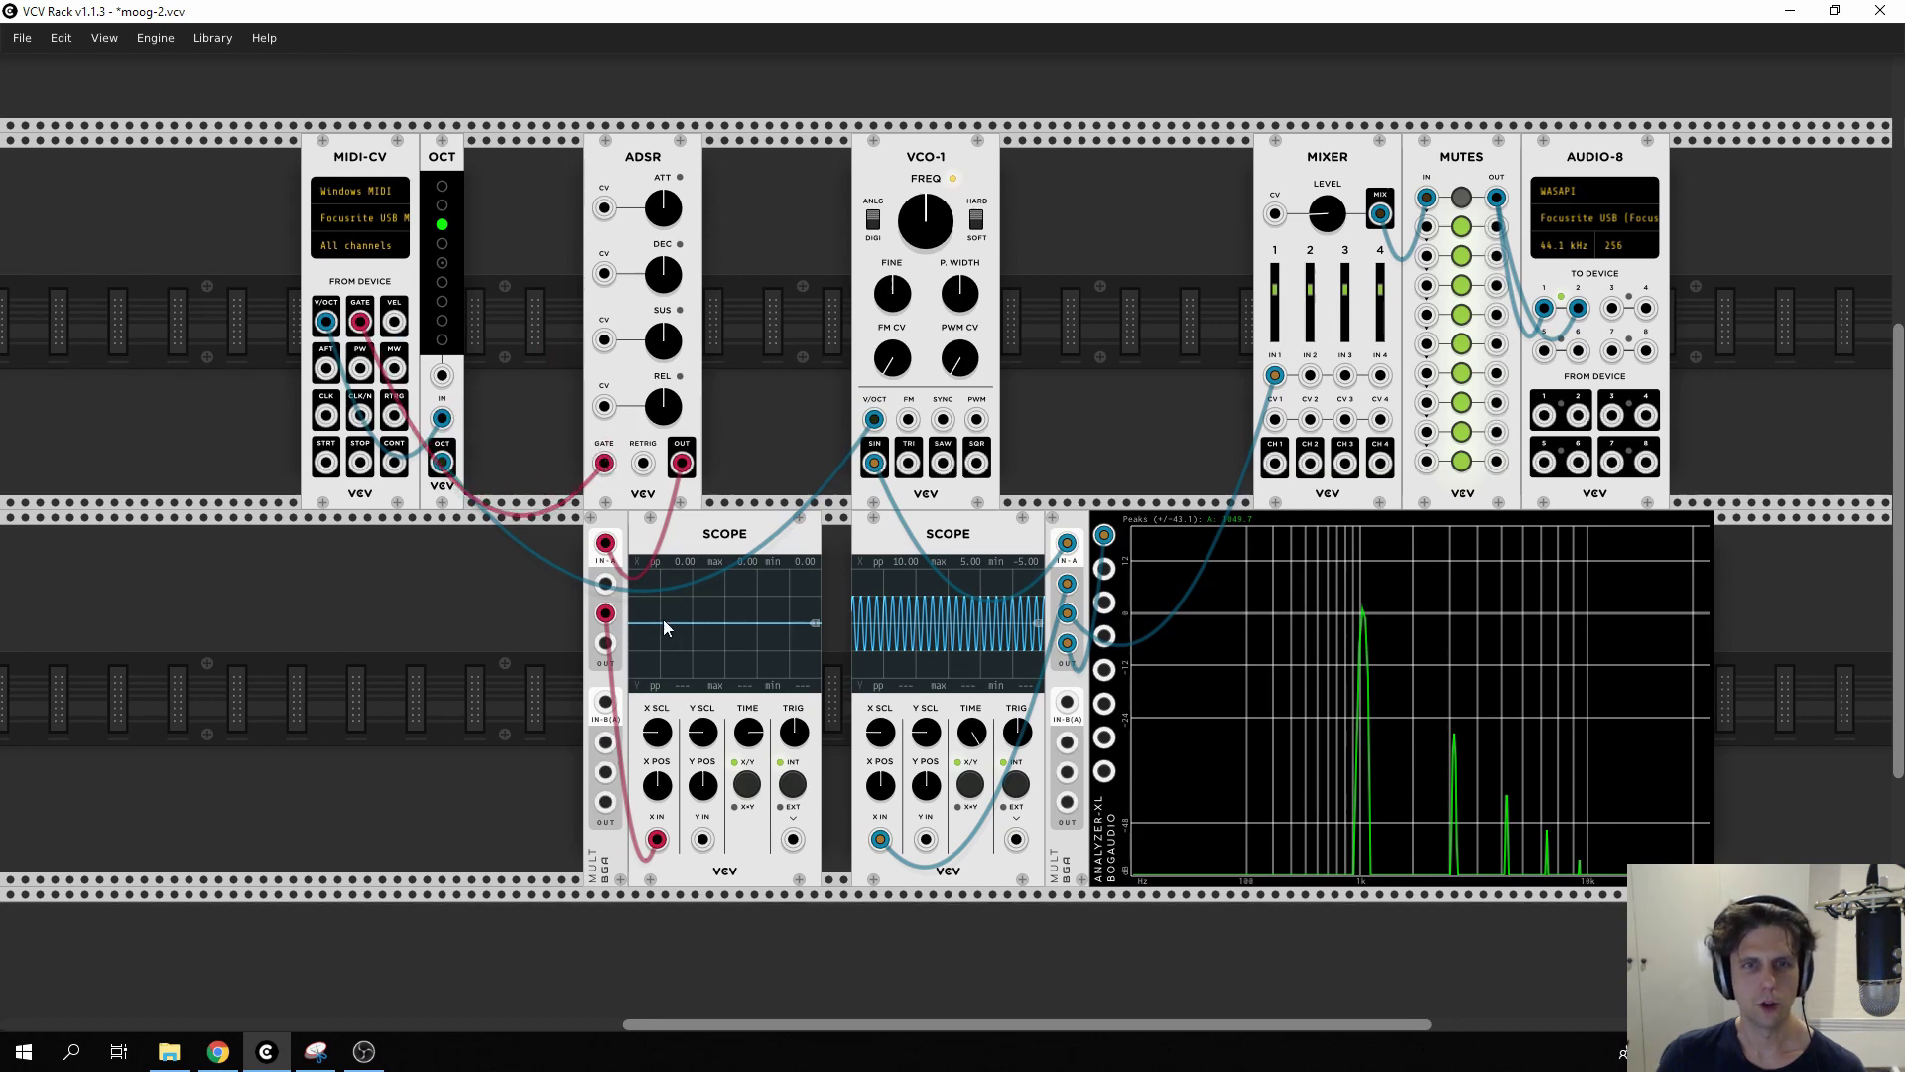
{"action": "left_click_drag", "start_coordinate": [394, 415], "coordinate": [643, 462]}
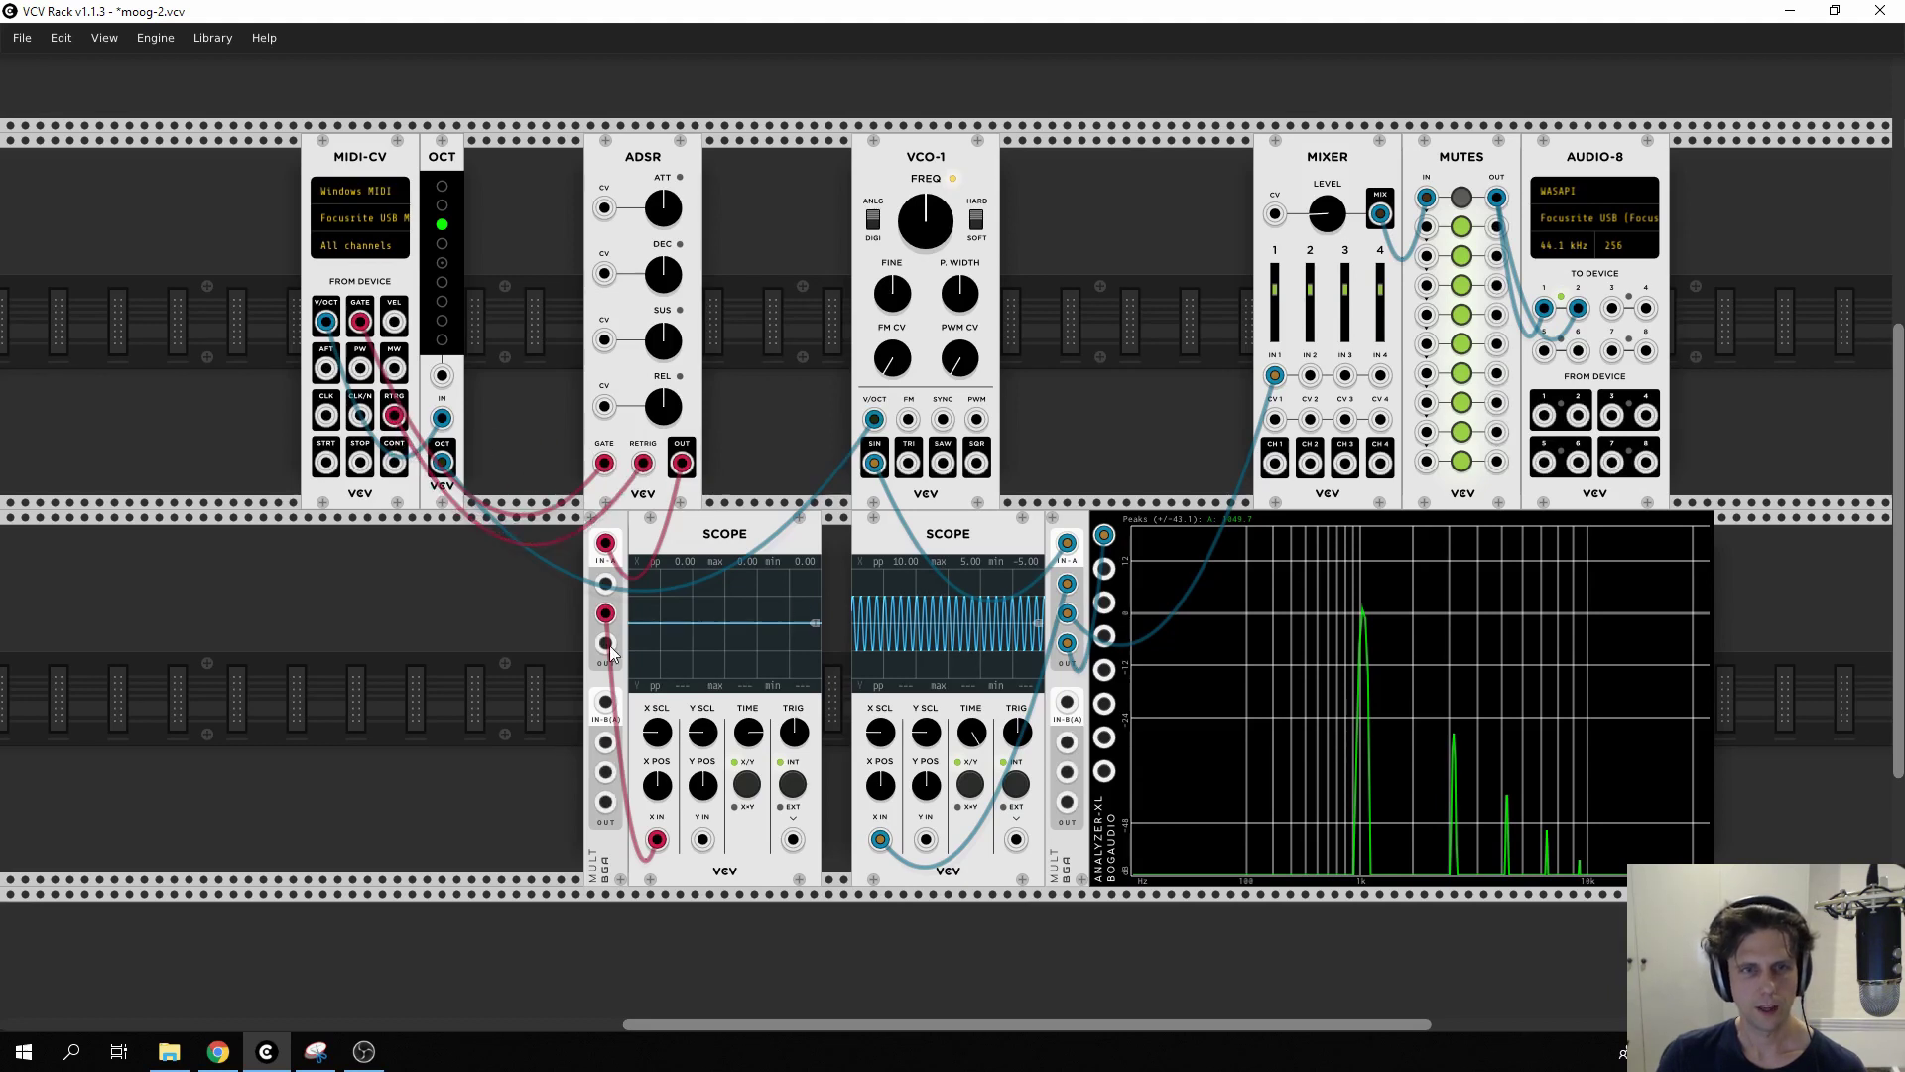
{"action": "left_click_drag", "start_coordinate": [606, 643], "coordinate": [1275, 421]}
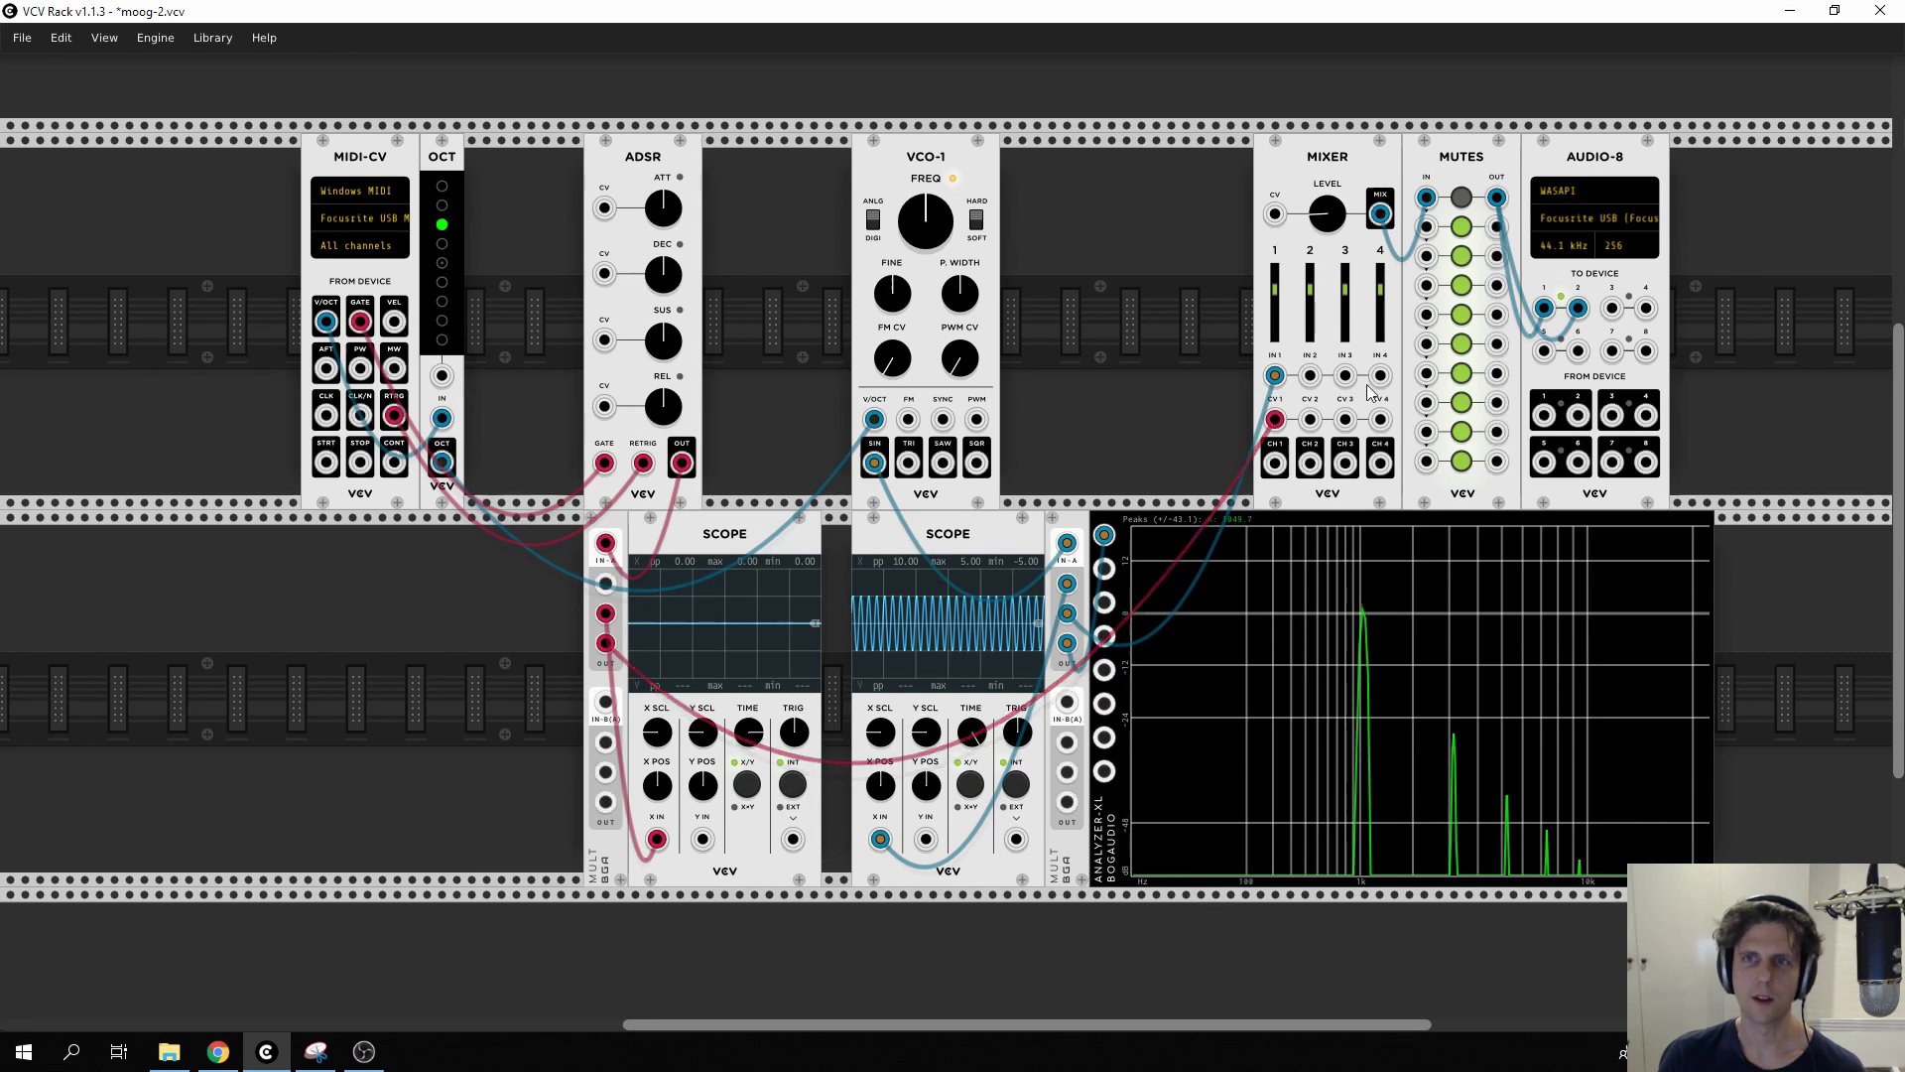
Unmute the first Mutes channel and set the ADSR attack below its midpoint.
{"action": "left_click", "coordinate": [1463, 199]}
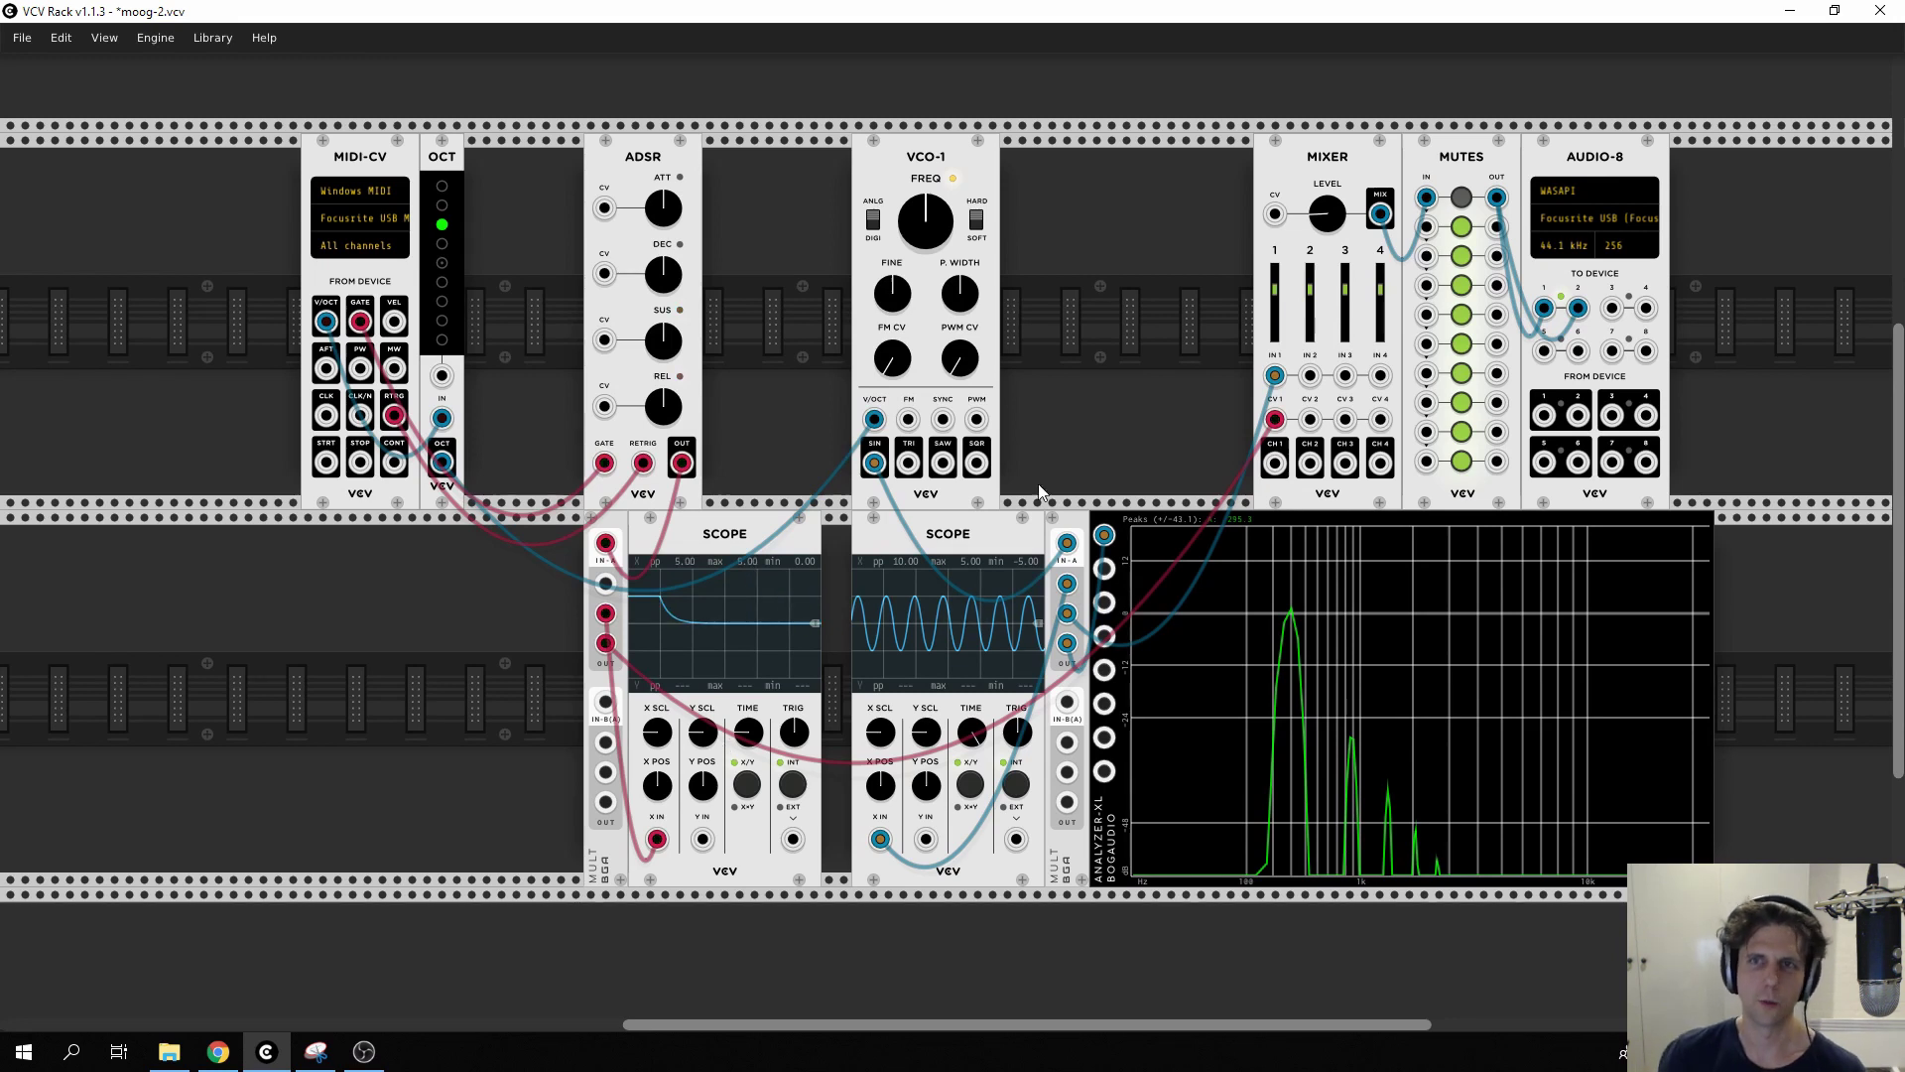
{"action": "left_click", "coordinate": [1460, 199]}
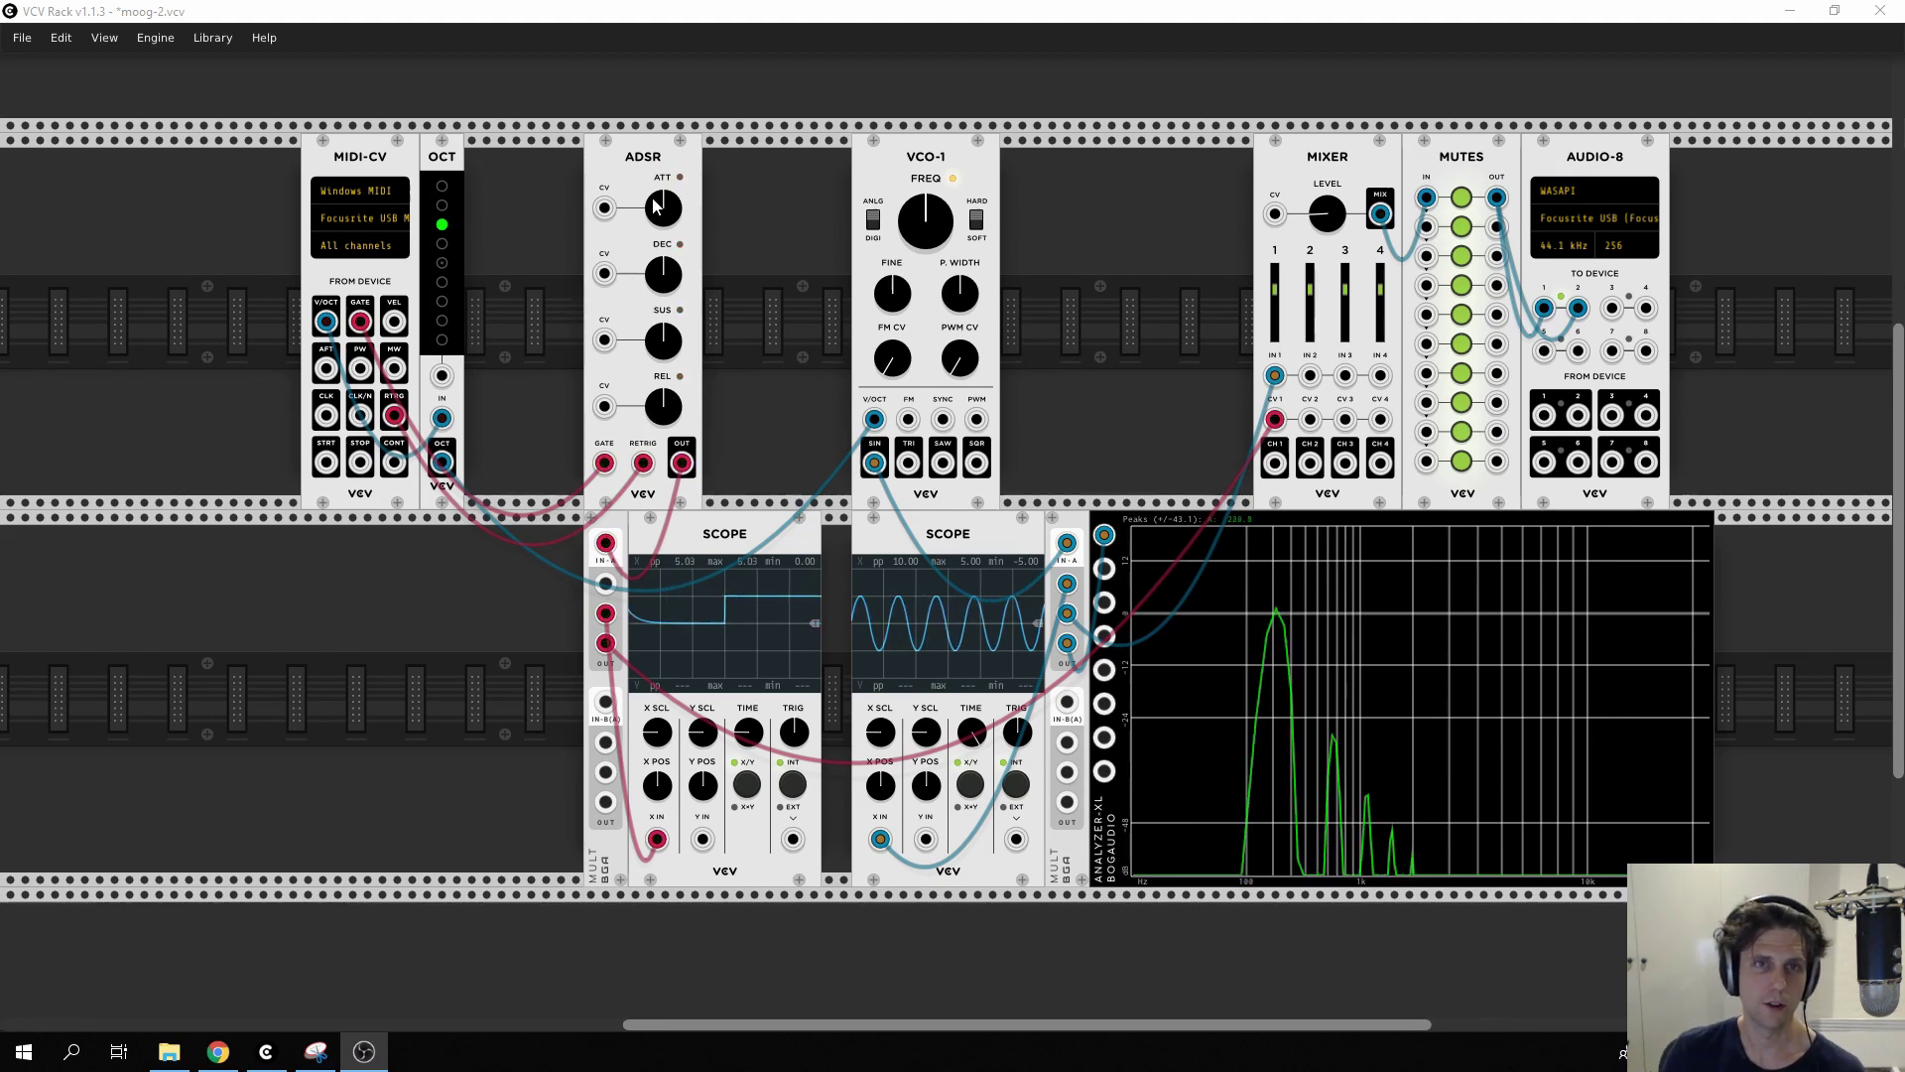
{"action": "key", "text": "alt+Tab"}
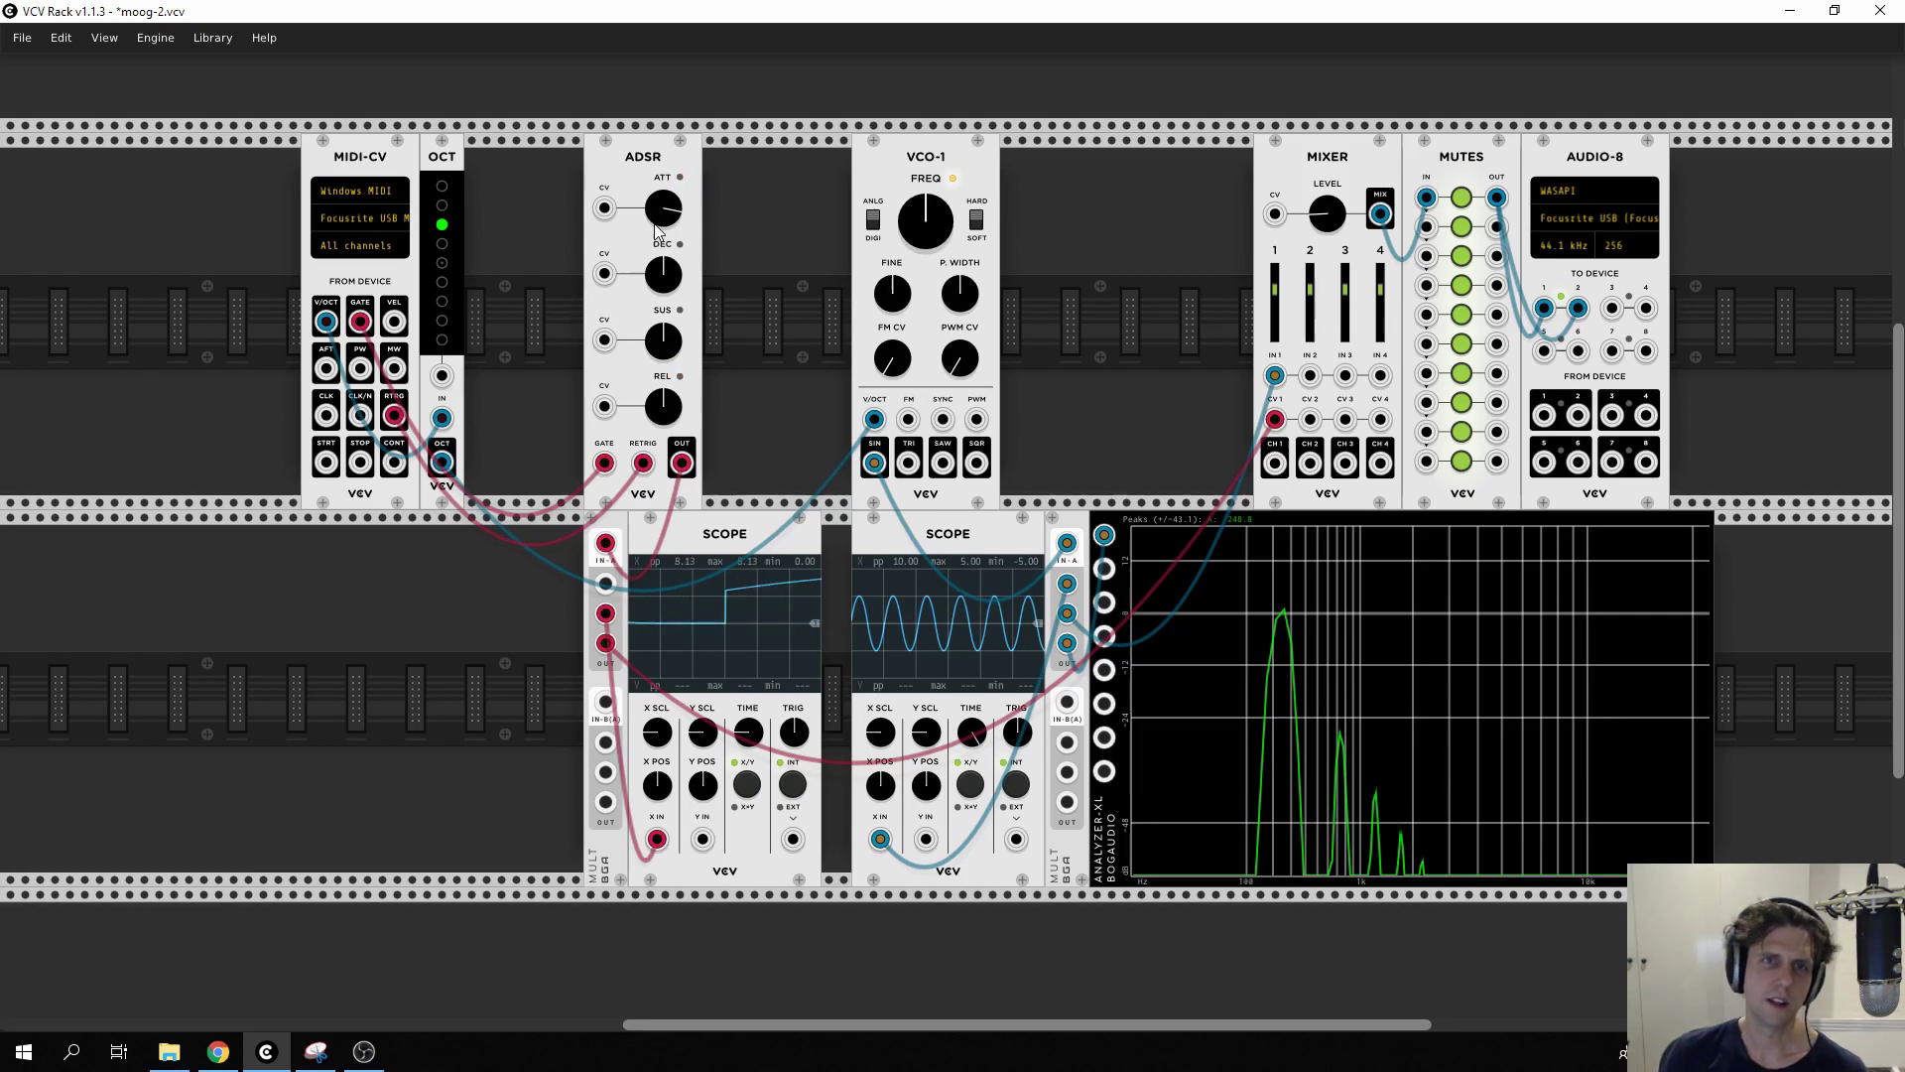
{"action": "left_click_drag", "start_coordinate": [655, 231], "coordinate": [655, 256]}
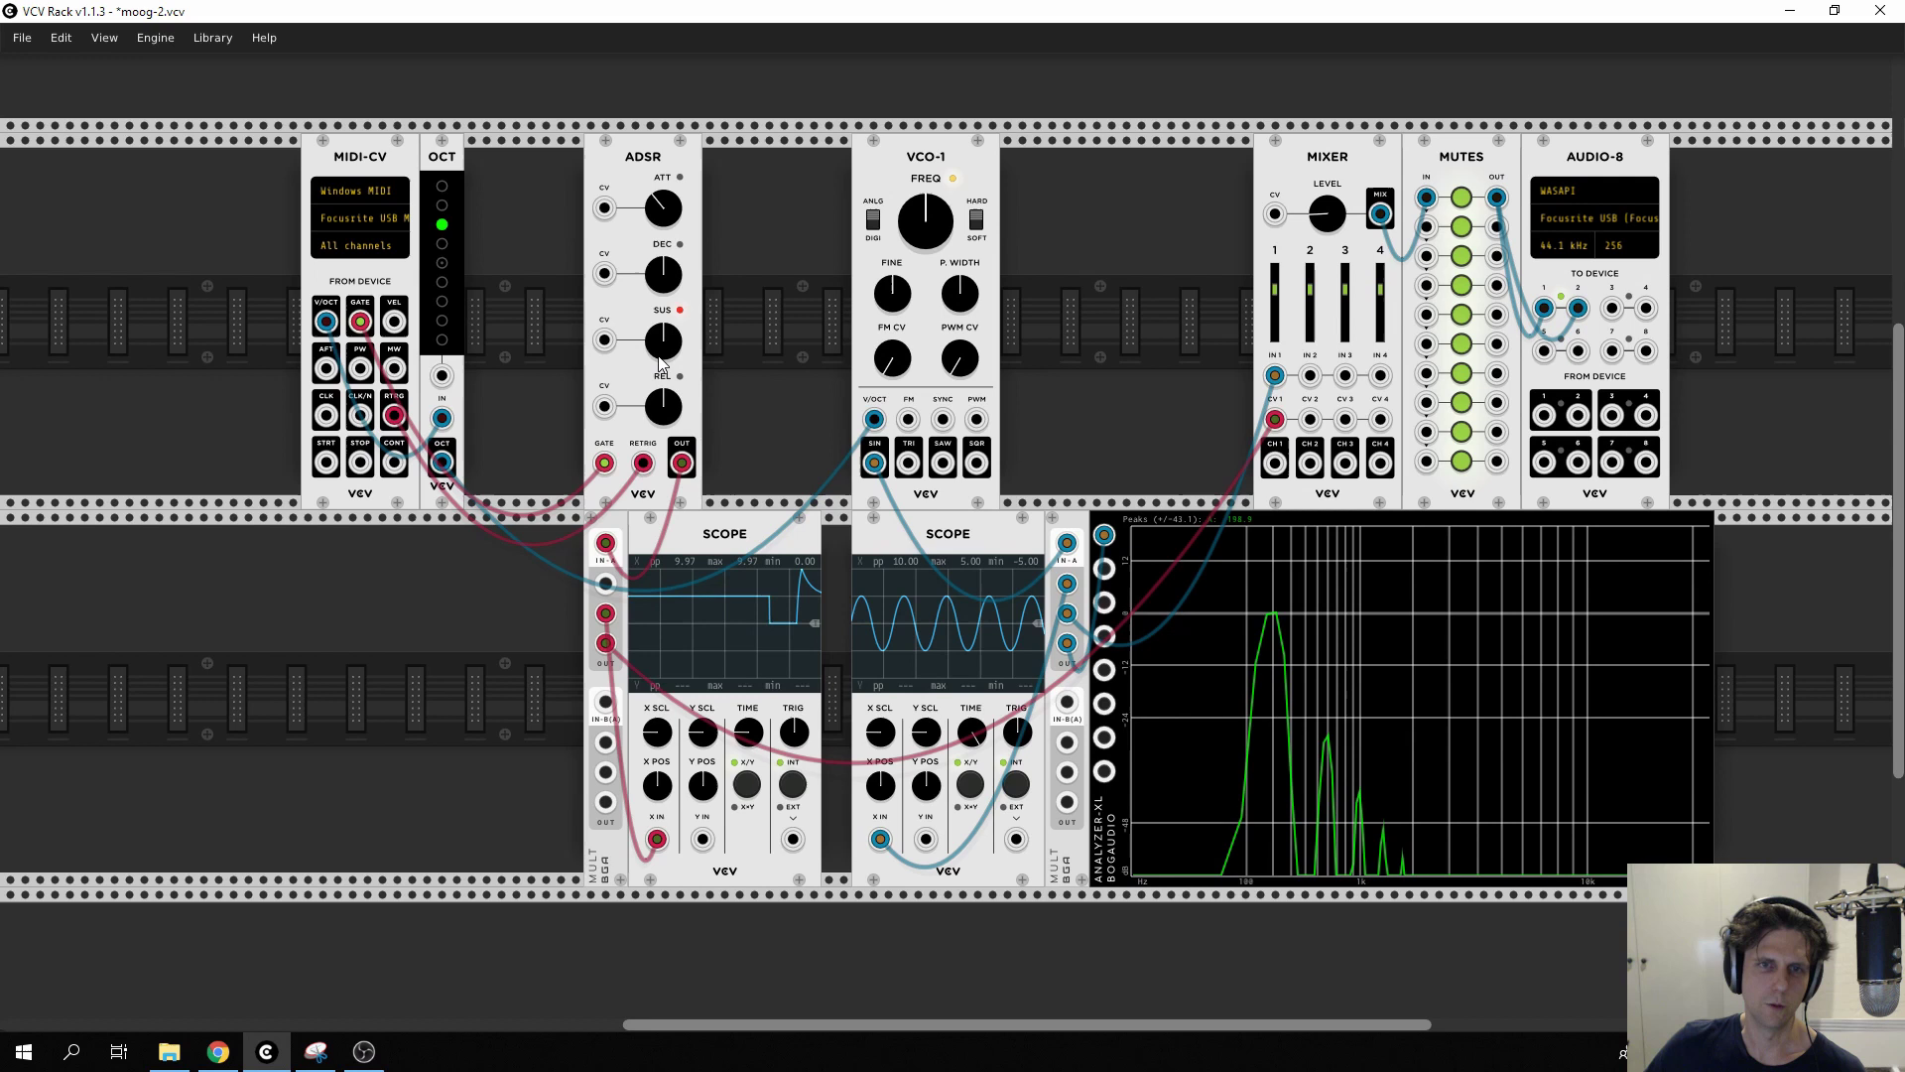
Try different ADSR sustain and decay amounts, settling sustain slightly above and decay slightly below the midpoint.
{"action": "left_click_drag", "start_coordinate": [659, 357], "coordinate": [663, 351]}
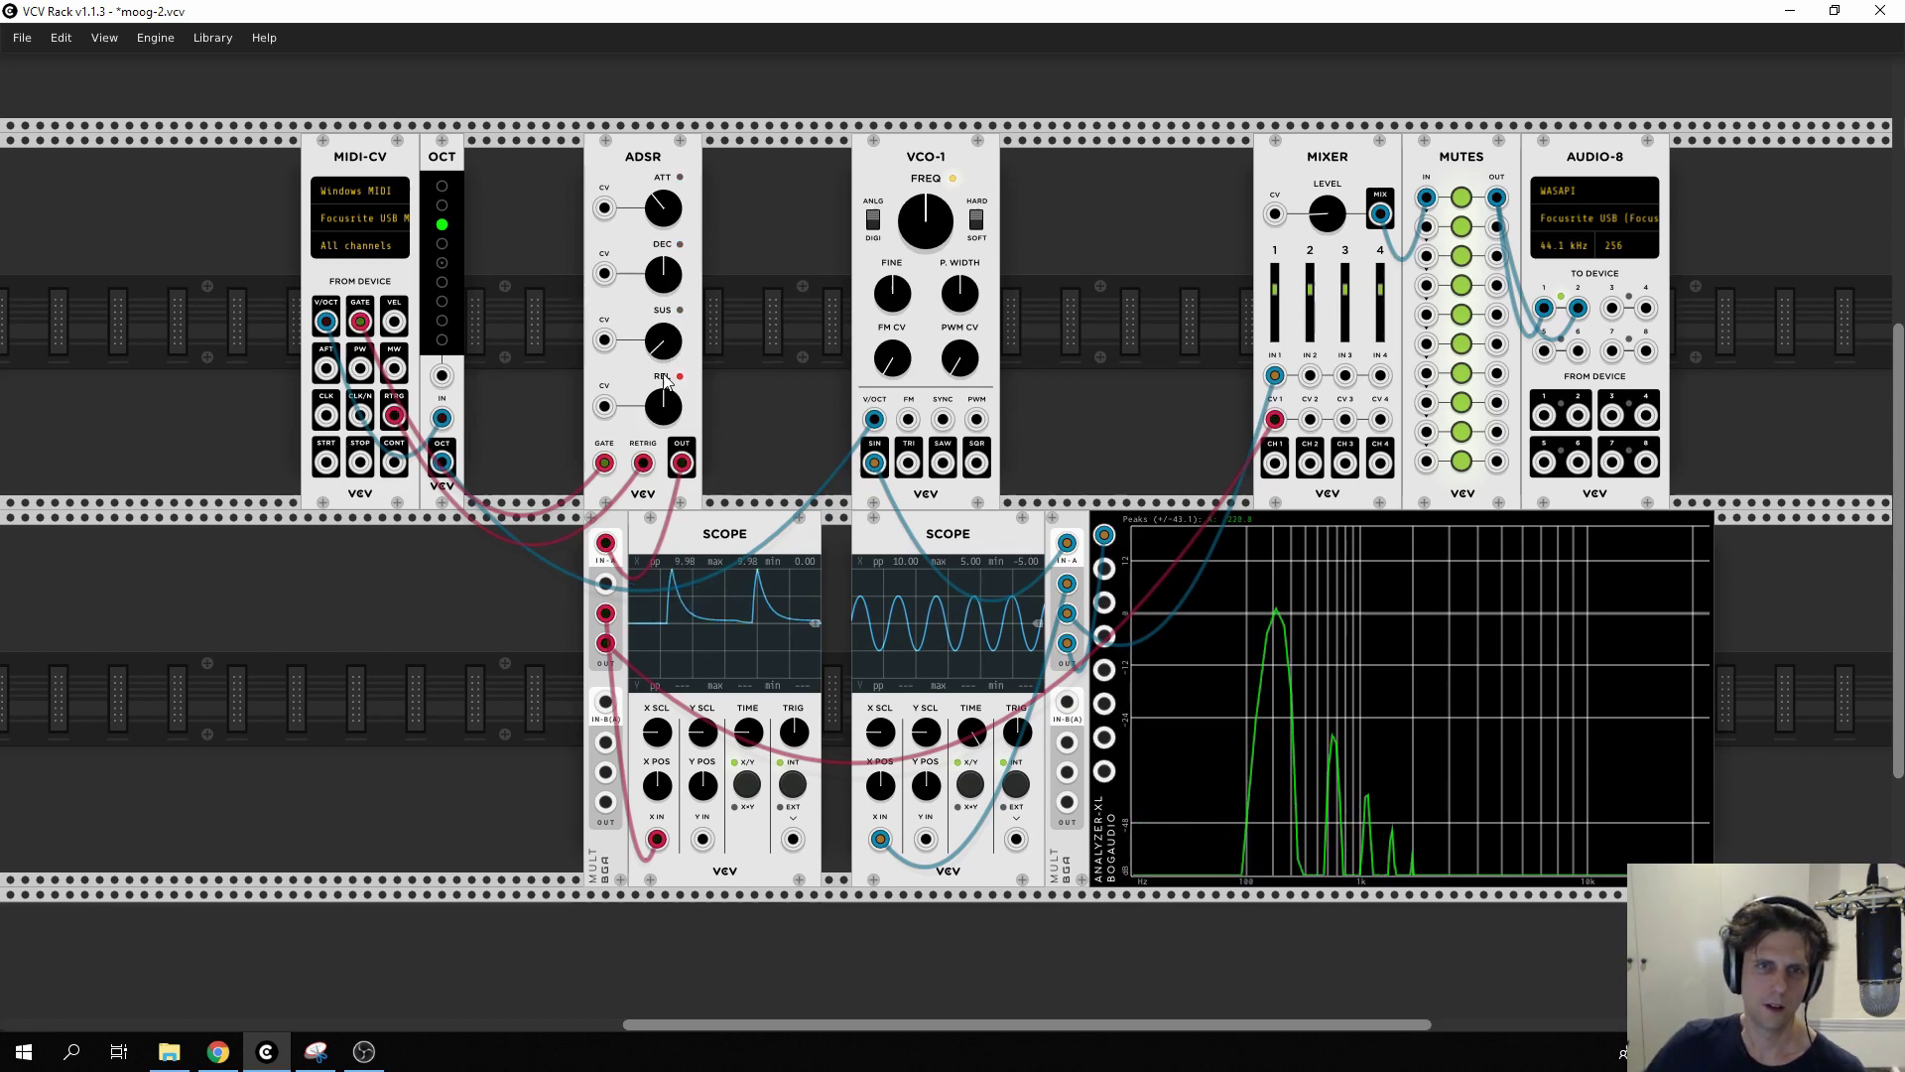
{"action": "mouse_move", "coordinate": [663, 352]}
{"action": "left_mouse_down"}
{"action": "mouse_move", "coordinate": [663, 325]}
{"action": "mouse_move", "coordinate": [663, 344]}
{"action": "left_mouse_up"}
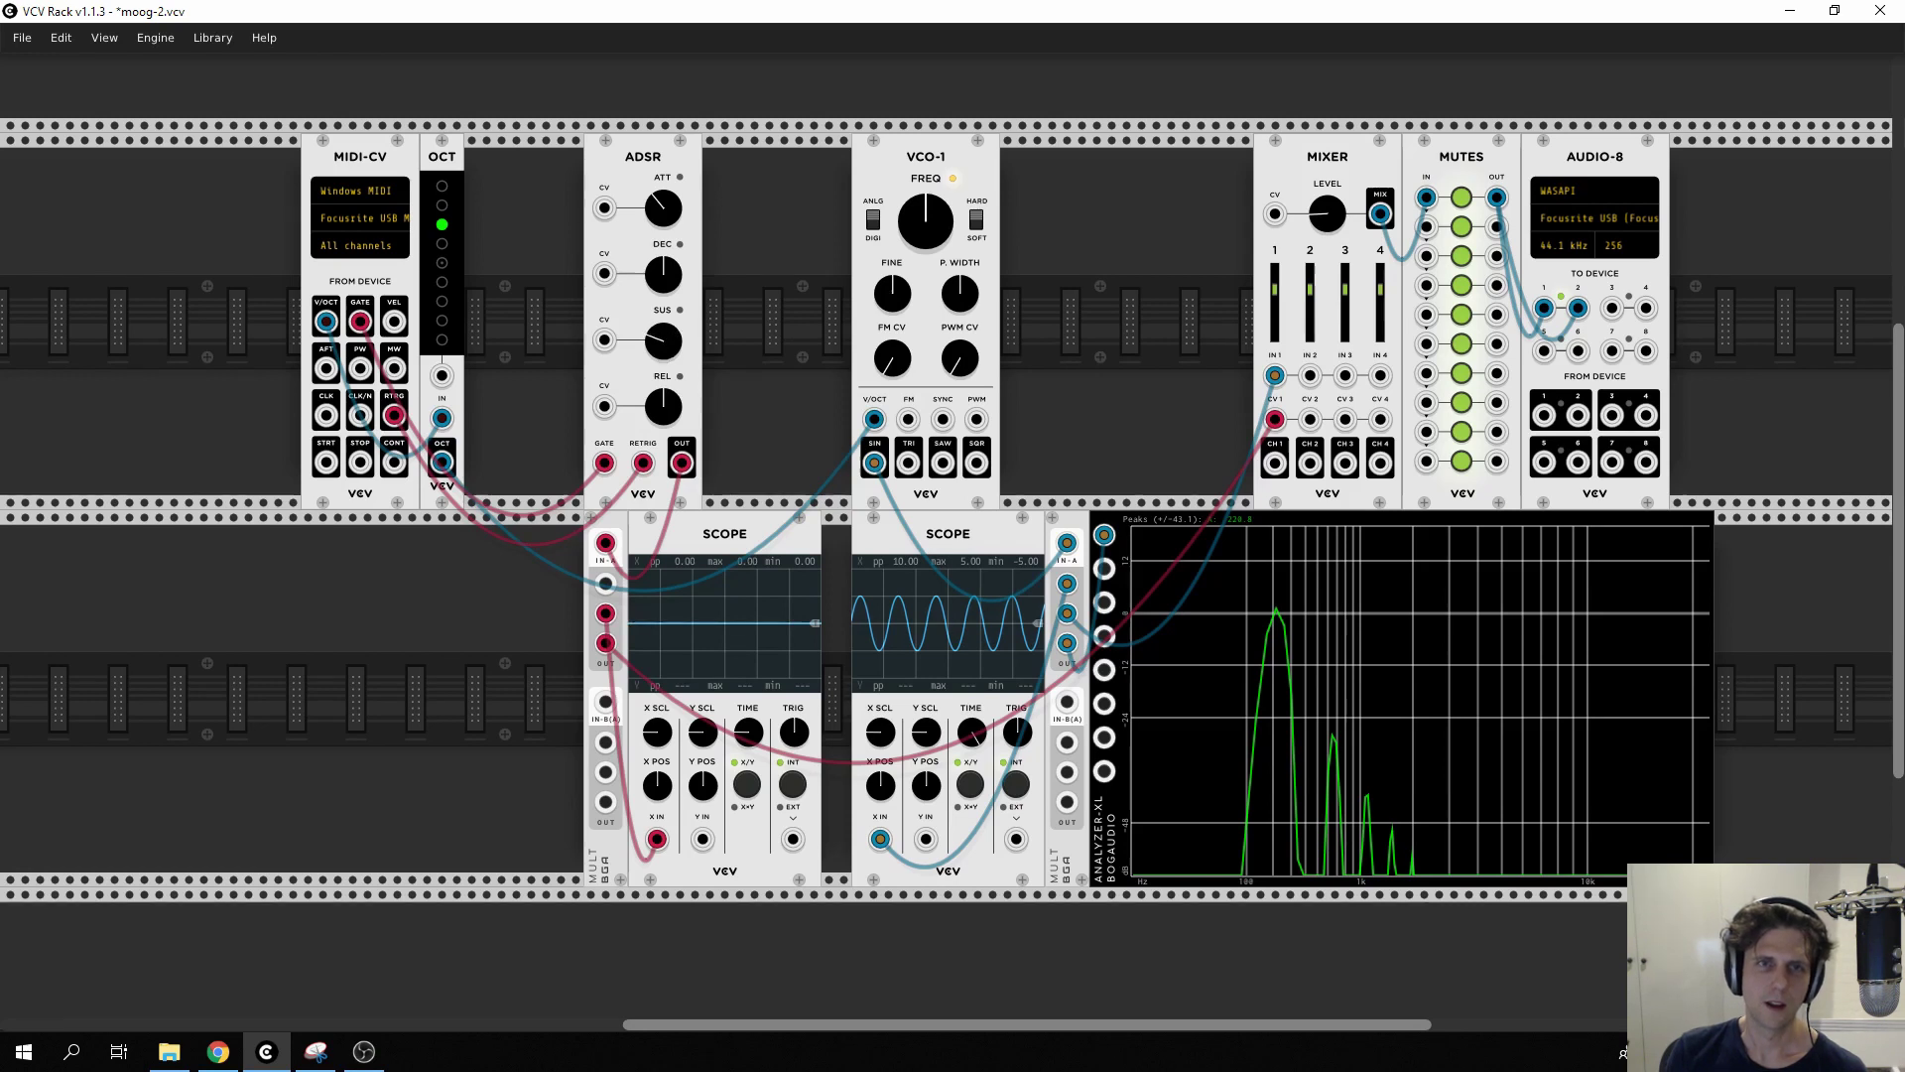
{"action": "left_click_drag", "start_coordinate": [665, 276], "coordinate": [665, 268]}
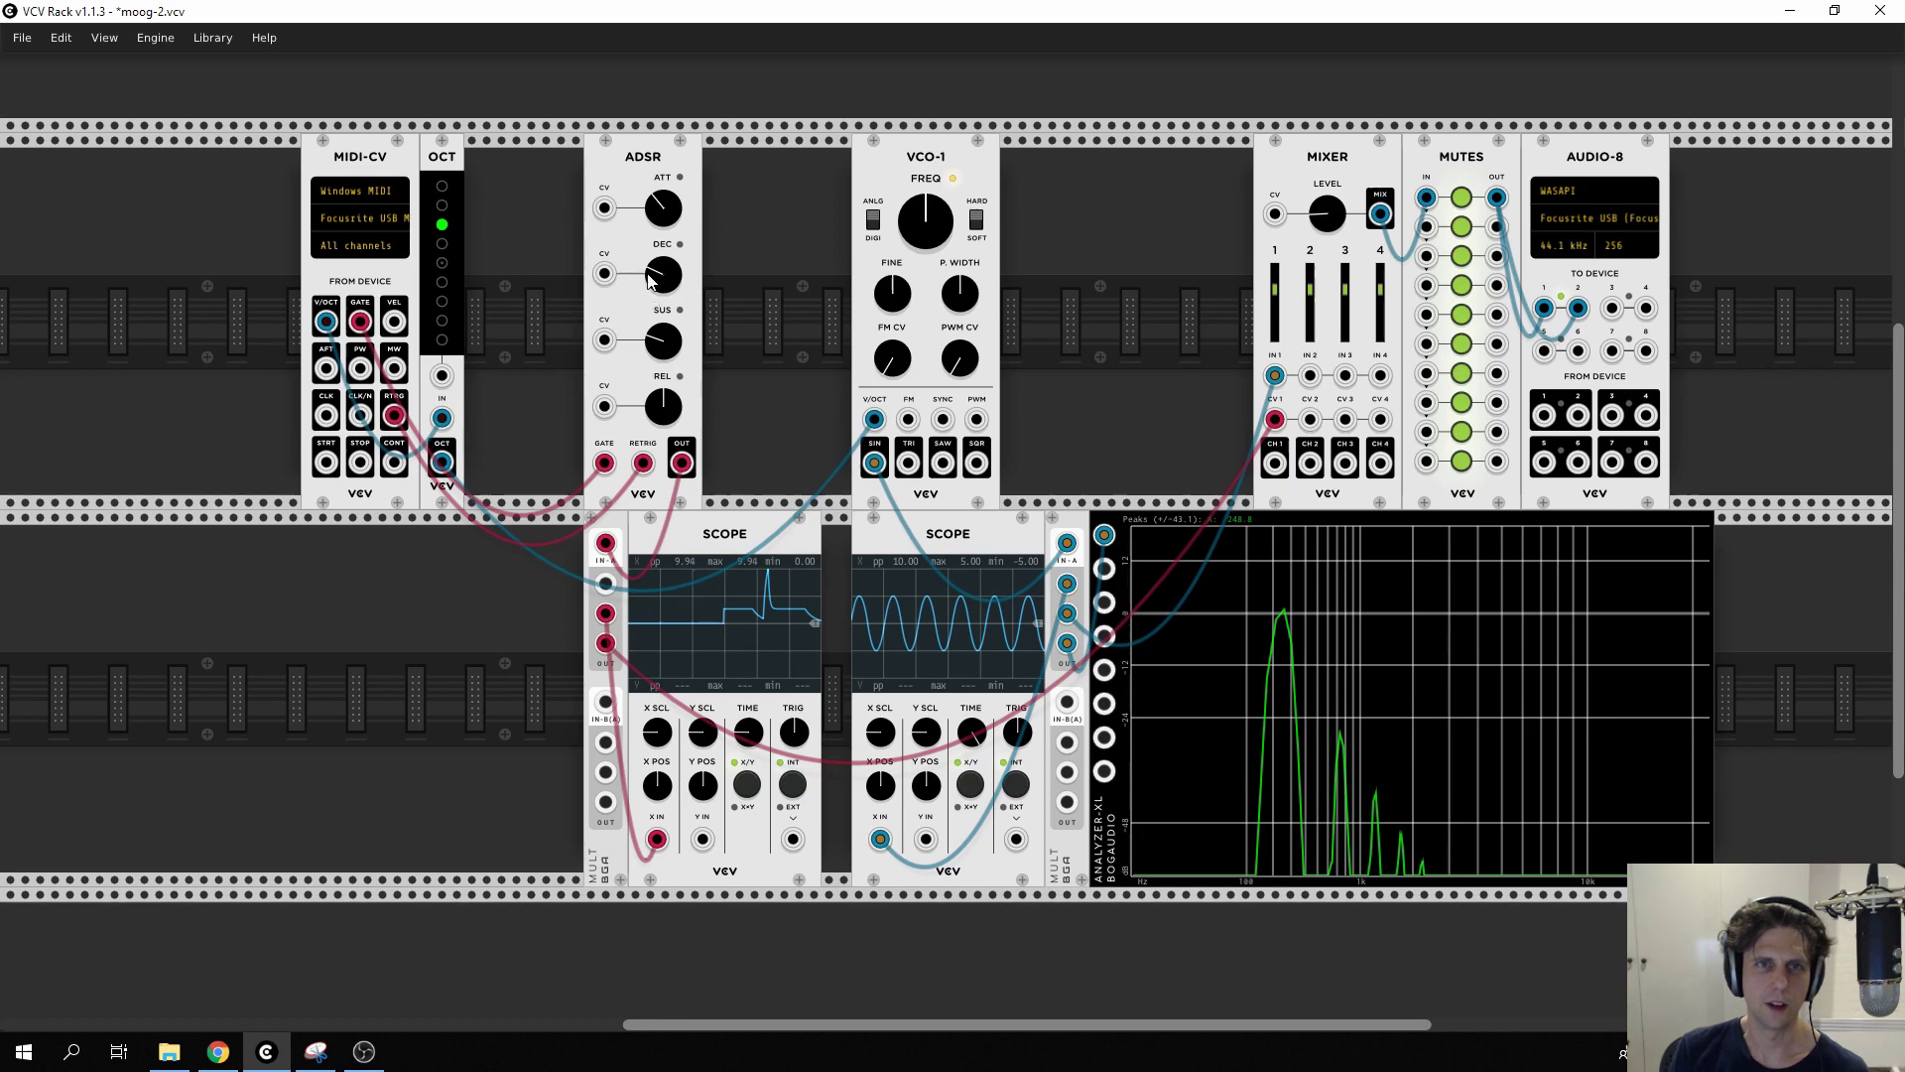
{"action": "mouse_move", "coordinate": [662, 278]}
{"action": "left_mouse_down"}
{"action": "mouse_move", "coordinate": [657, 60]}
{"action": "mouse_move", "coordinate": [663, 276]}
{"action": "left_mouse_up"}
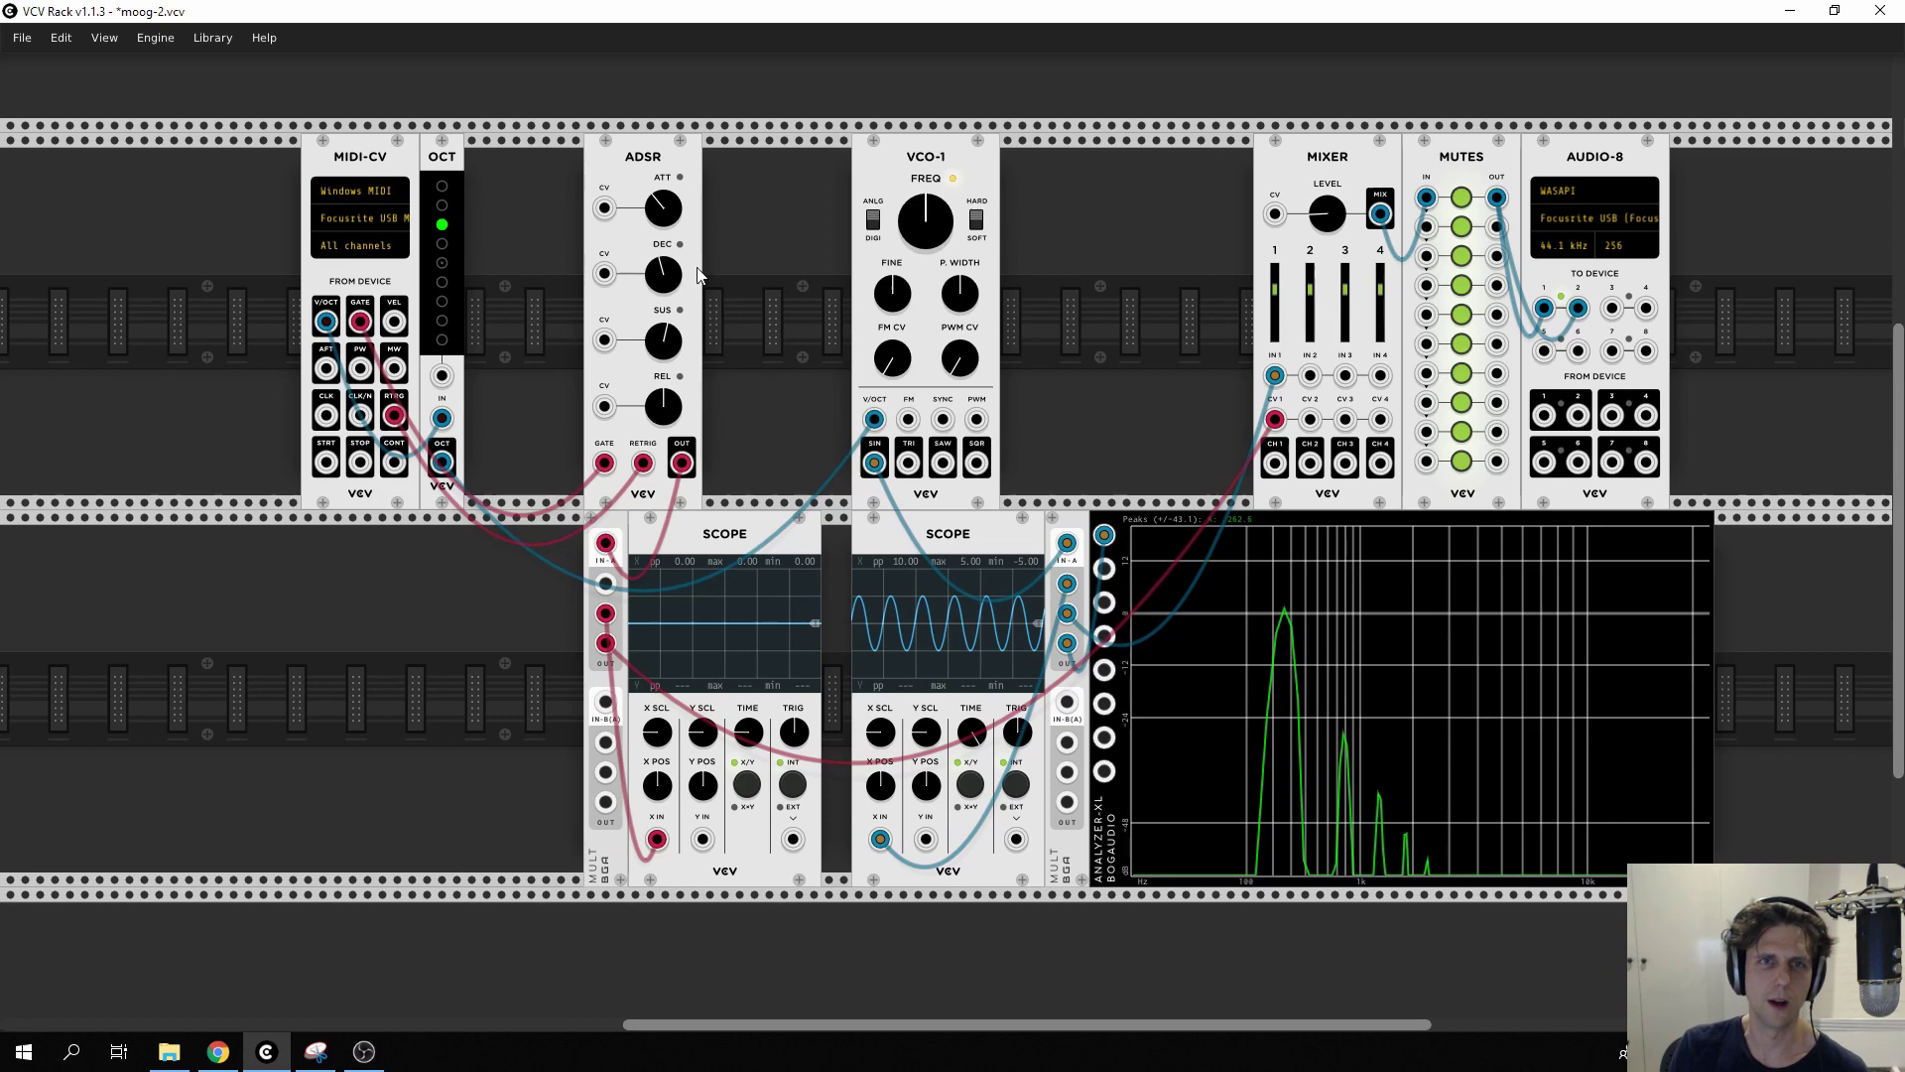
Try a long ADSR release, then settle it slightly below the midpoint.
{"action": "left_click_drag", "start_coordinate": [667, 416], "coordinate": [666, 417]}
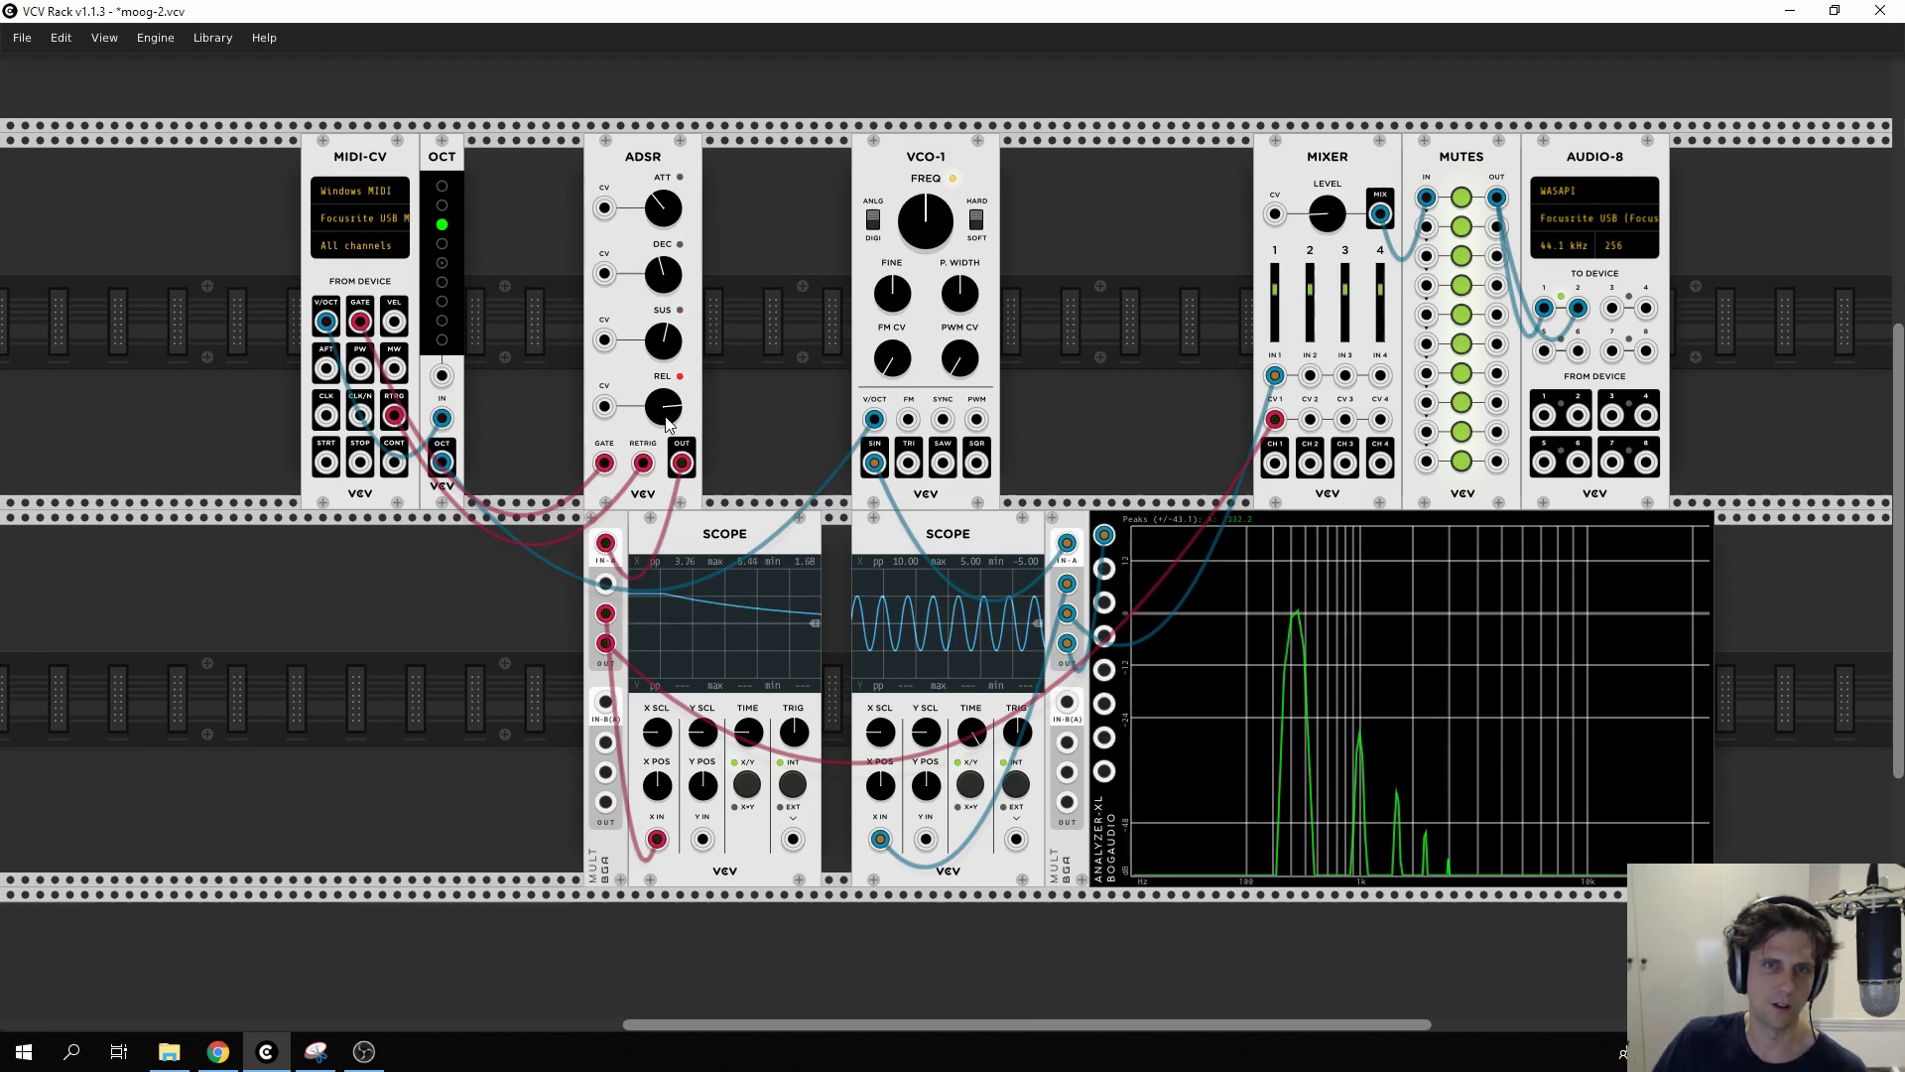
{"action": "left_click_drag", "start_coordinate": [667, 421], "coordinate": [663, 422]}
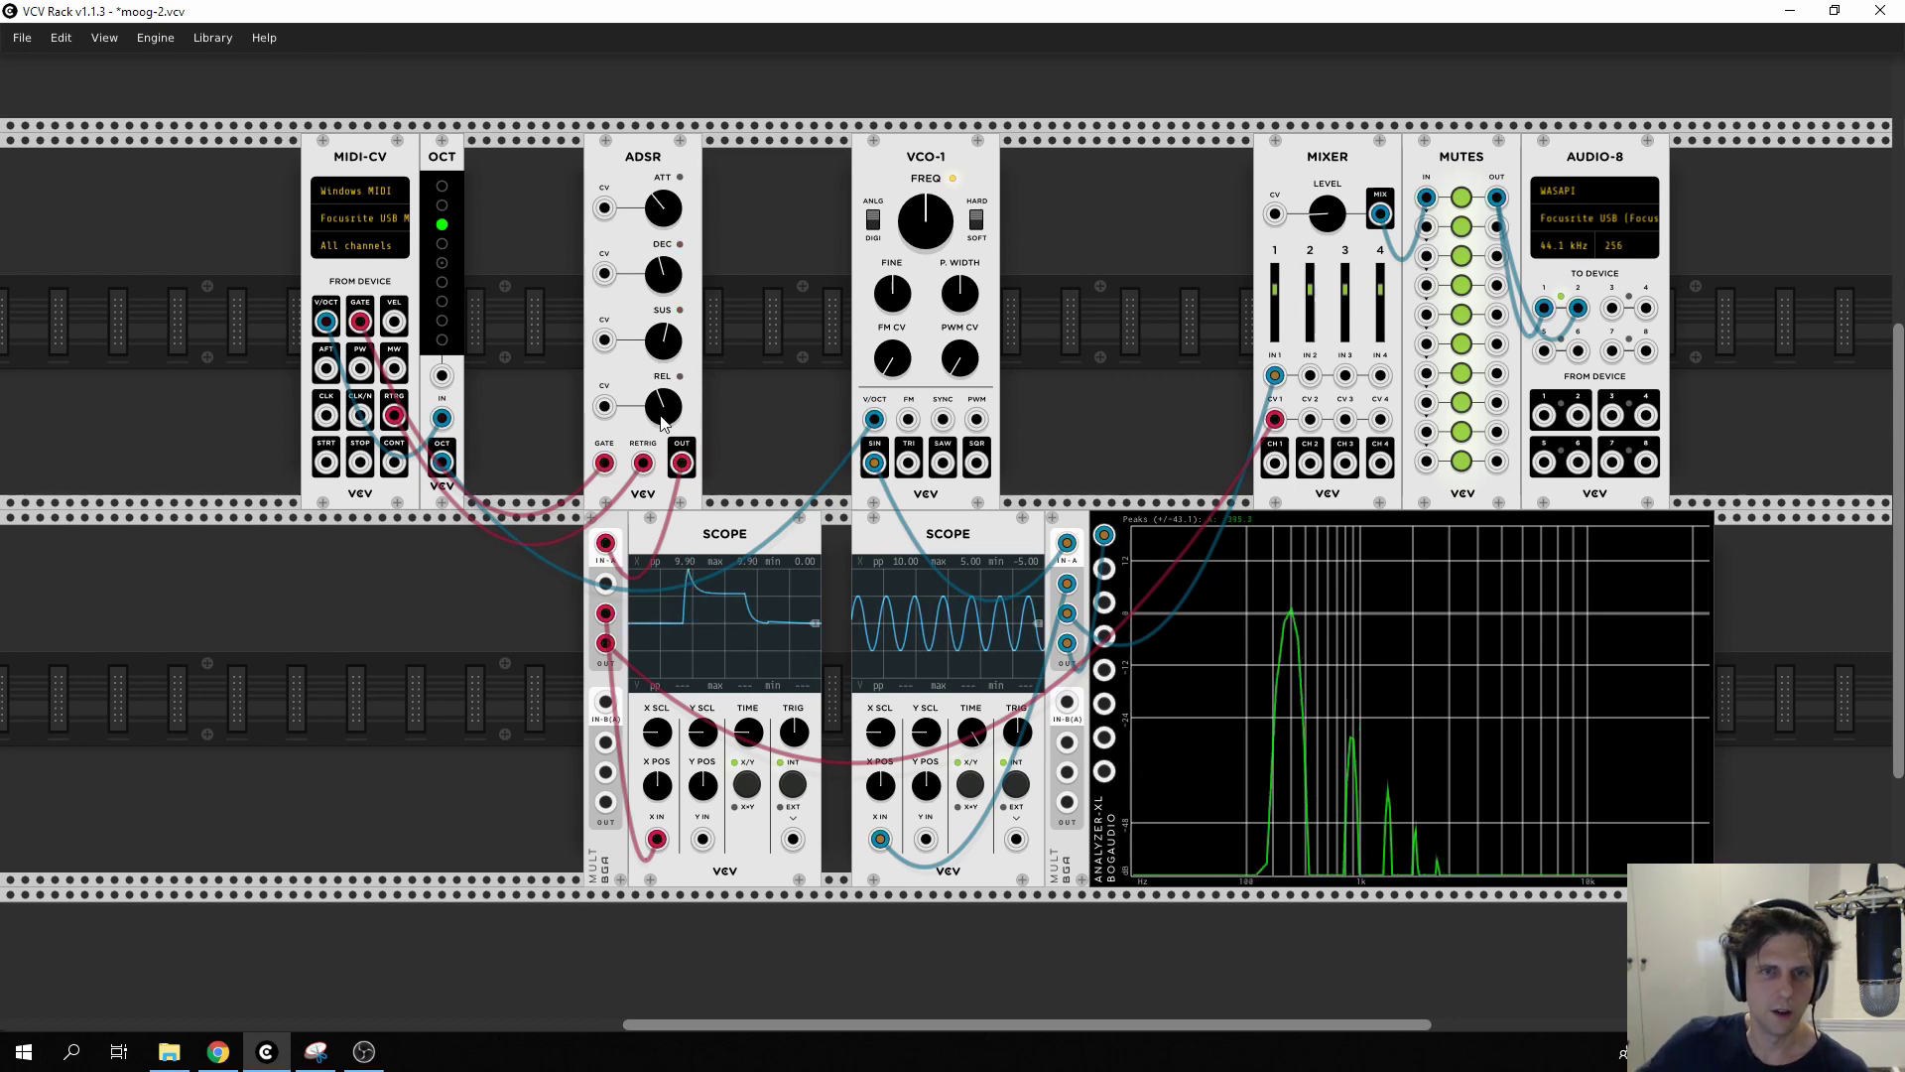
{"action": "left_click_drag", "start_coordinate": [663, 417], "coordinate": [663, 417]}
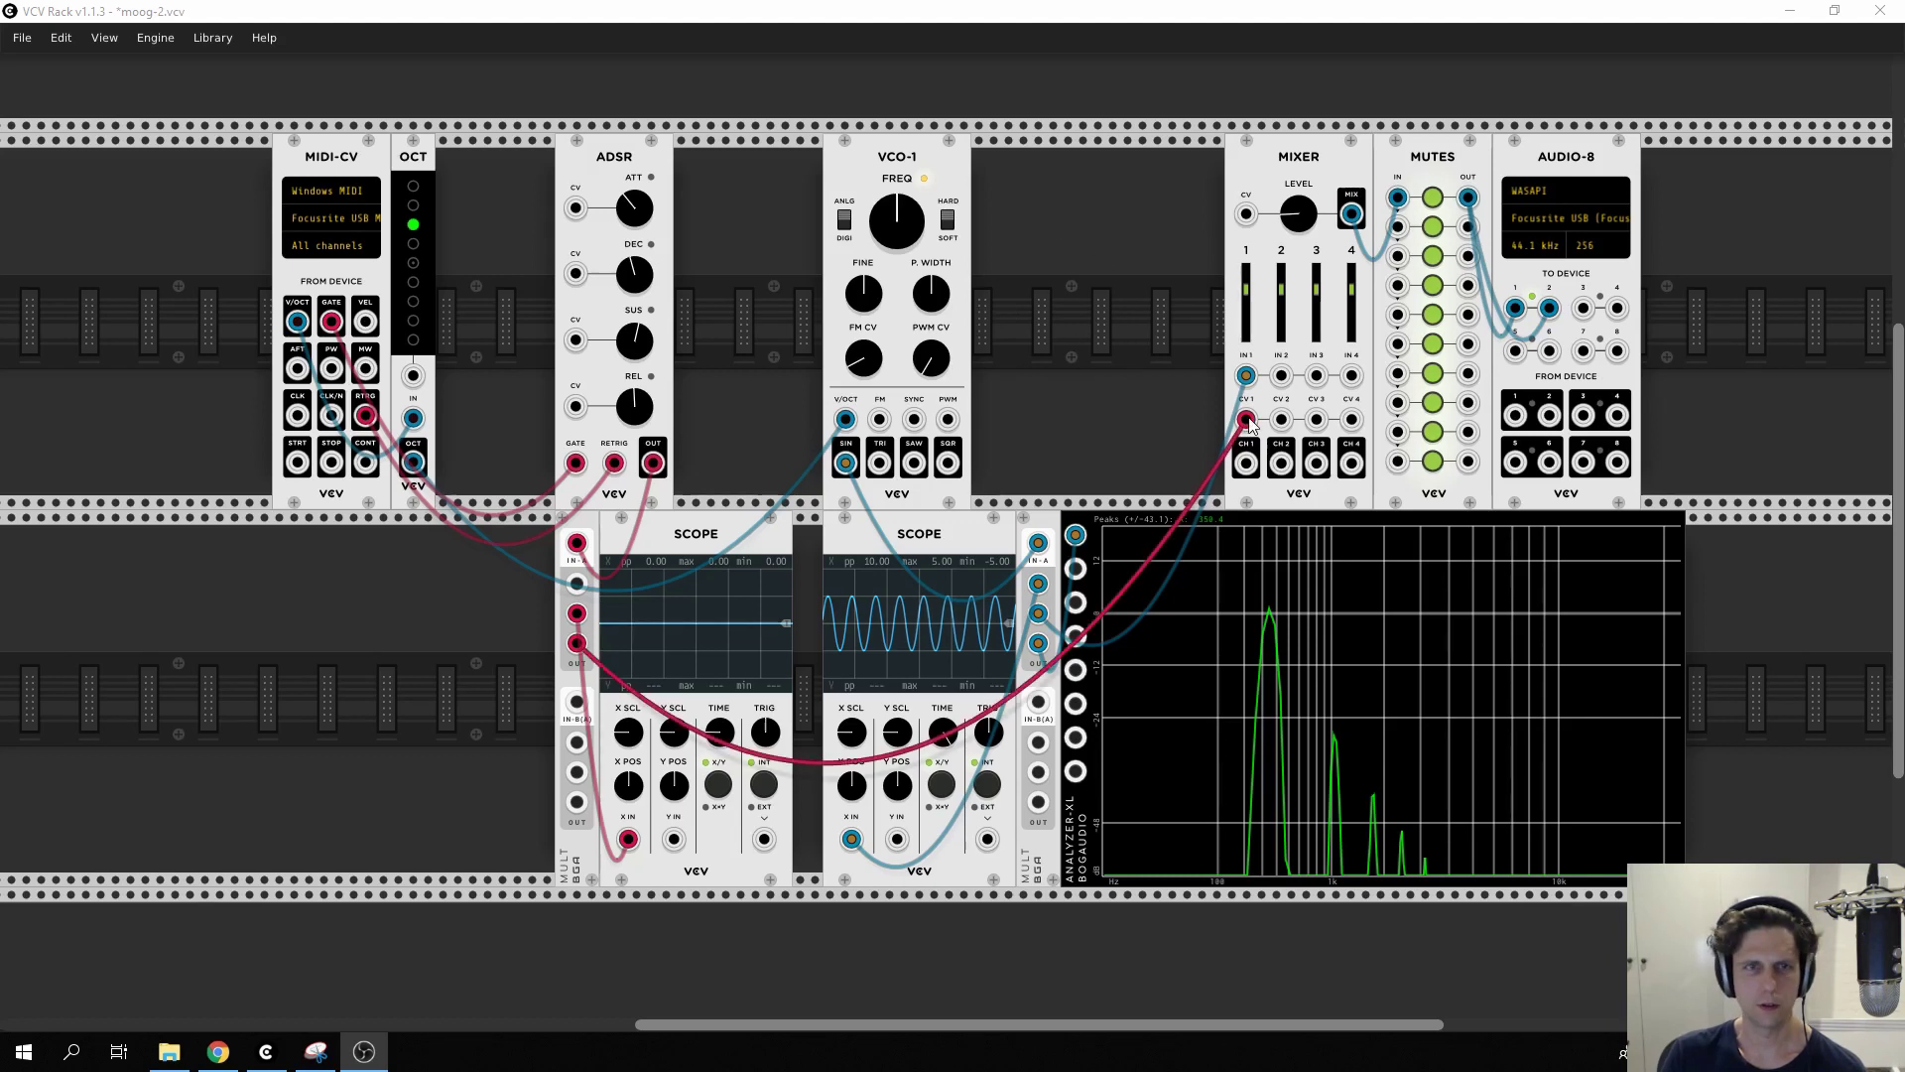
Disconnect the envelope cable from the Mixer's CV 1 input.
{"action": "left_click_drag", "start_coordinate": [1250, 421], "coordinate": [1090, 488]}
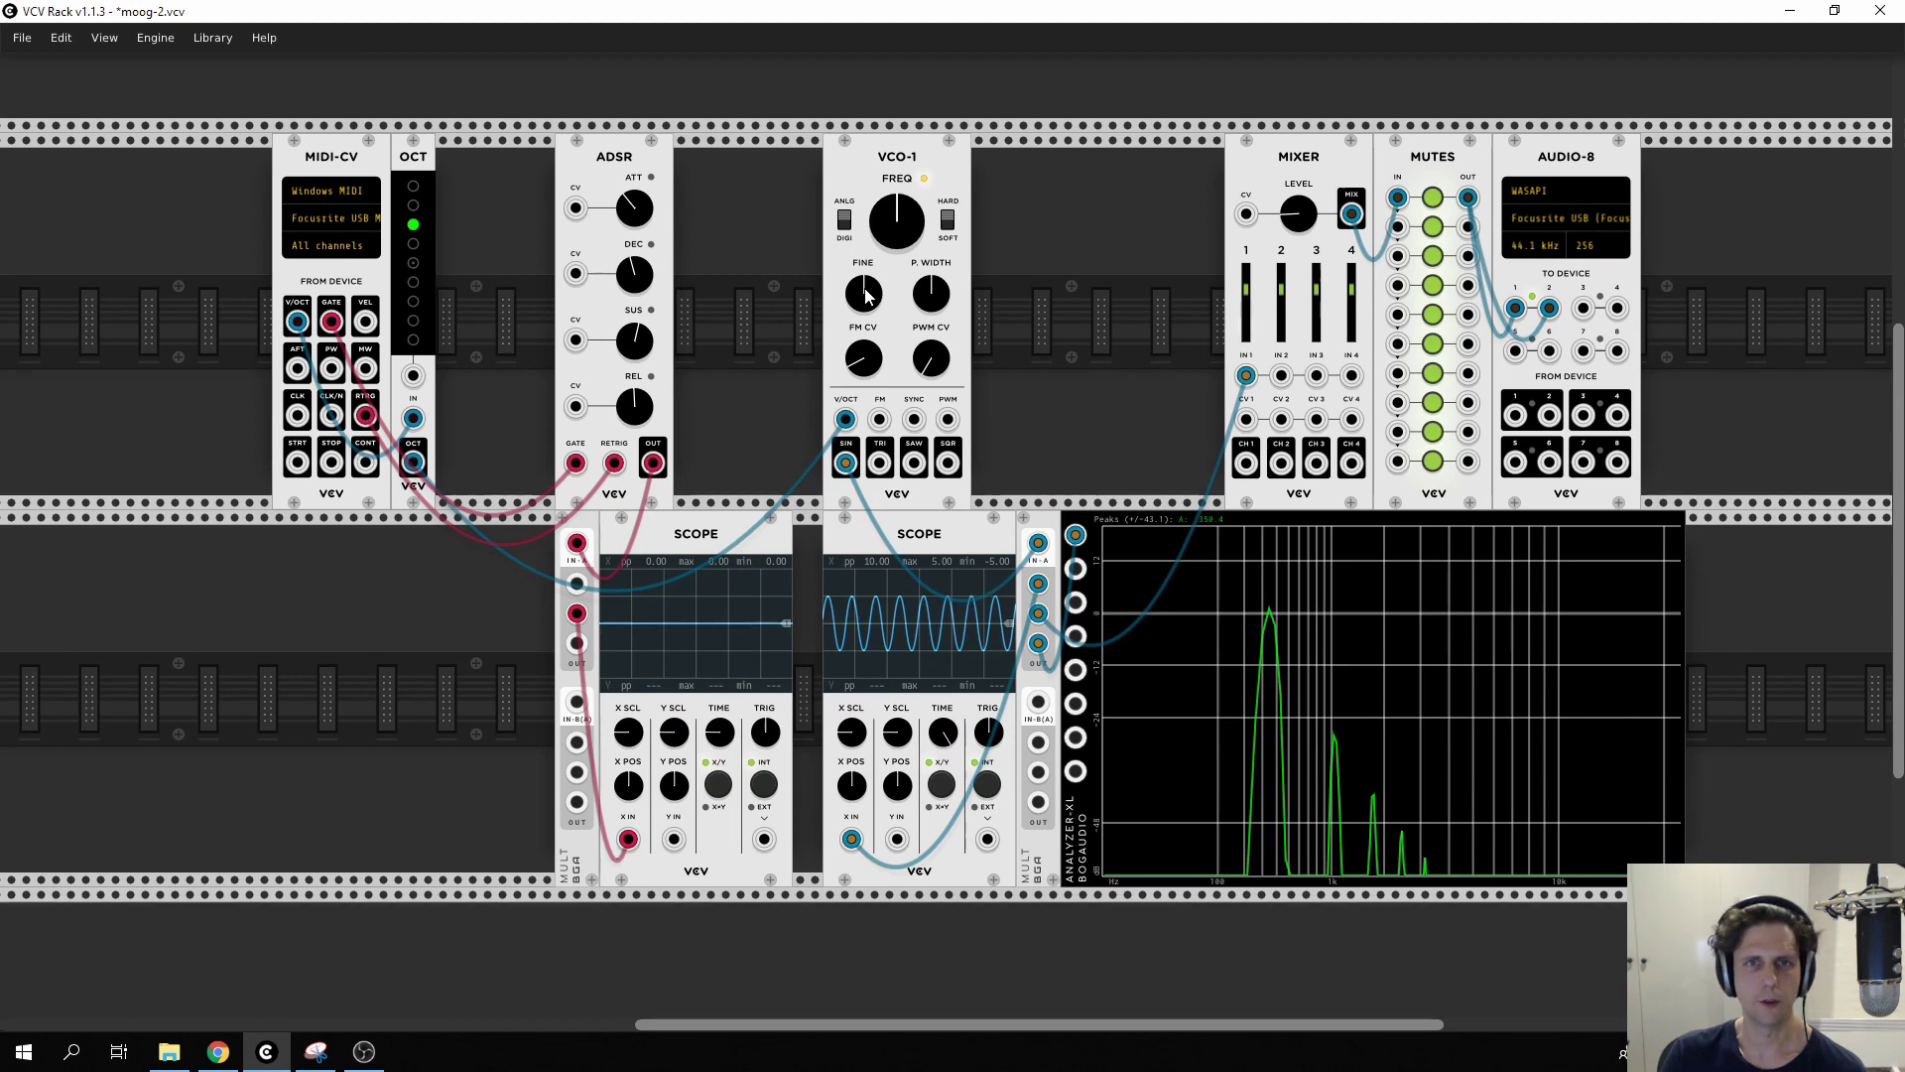
{"action": "left_click_drag", "start_coordinate": [867, 295], "coordinate": [874, 328]}
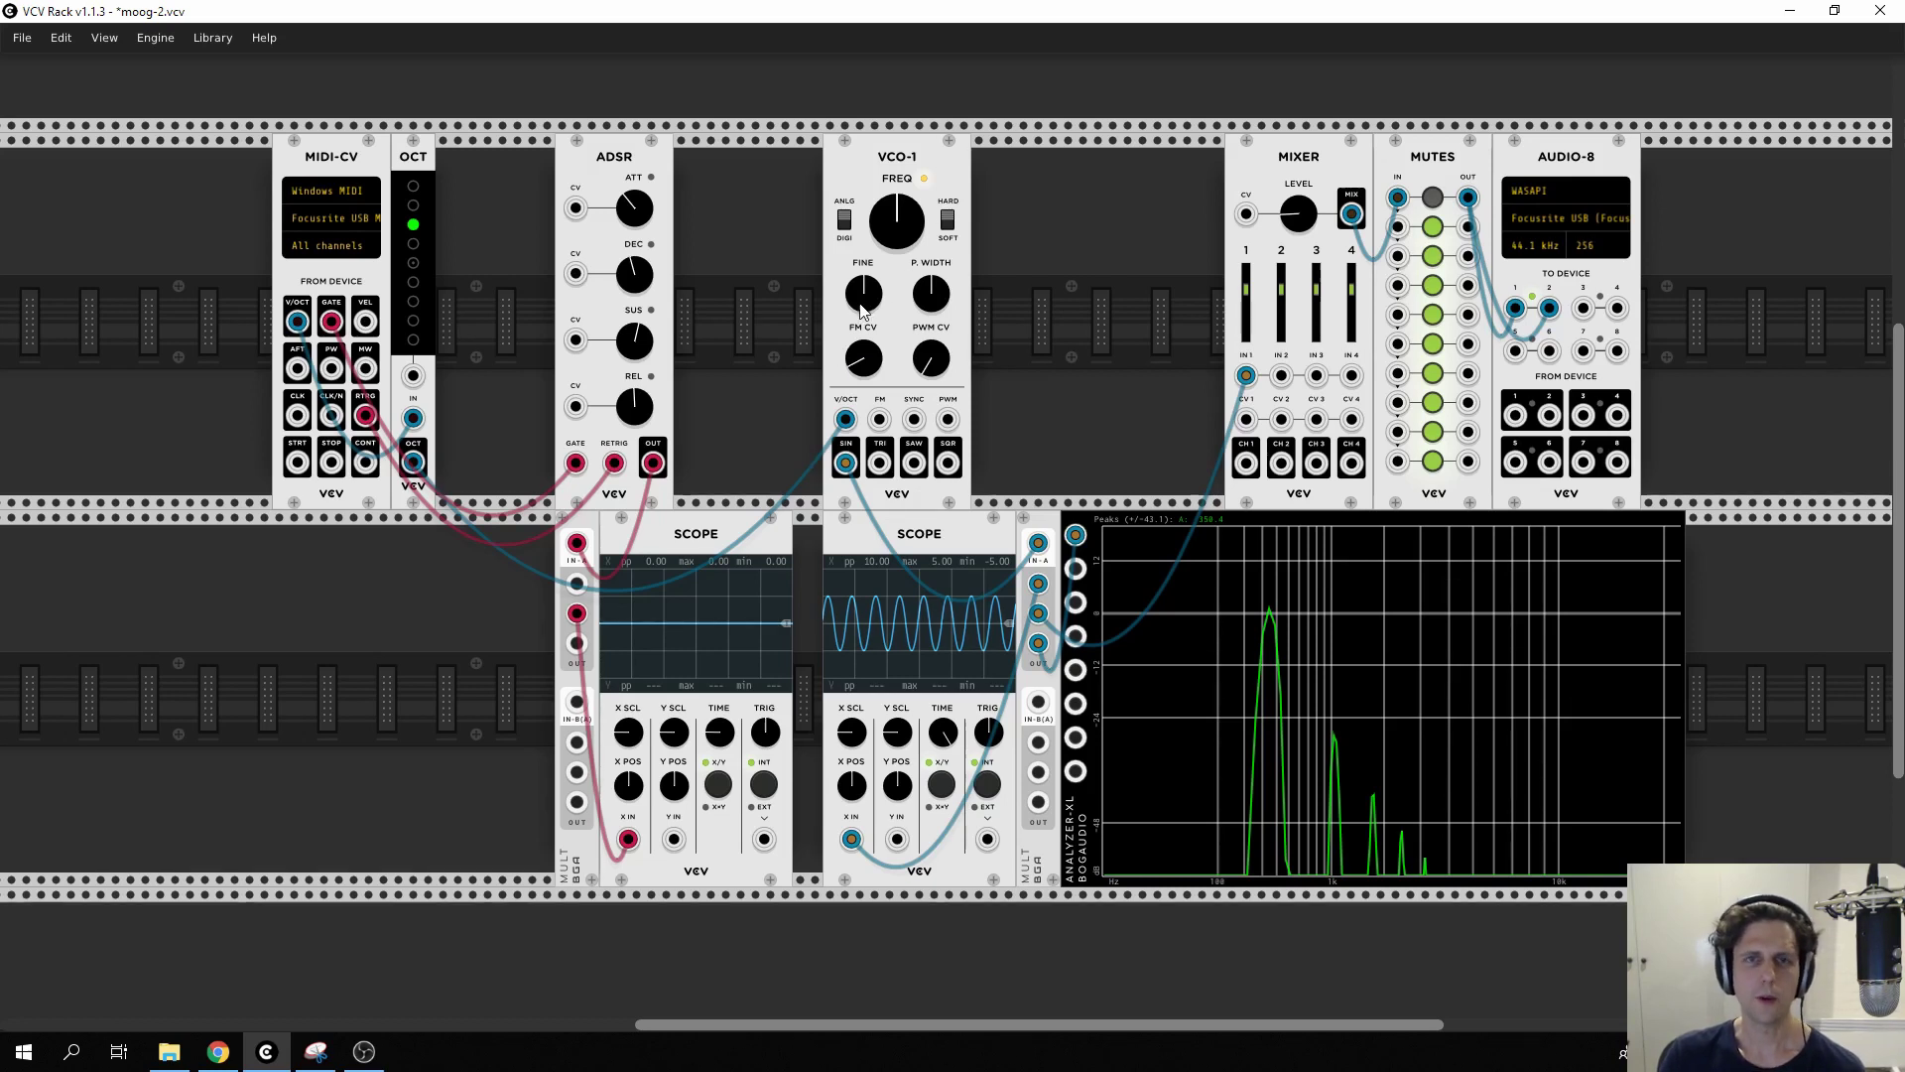
Add a VCV LFO-1 module in the lower row beneath MIDI-CV and patch its SIN output into VCO-1's FM input.
{"action": "right_click", "coordinate": [336, 604]}
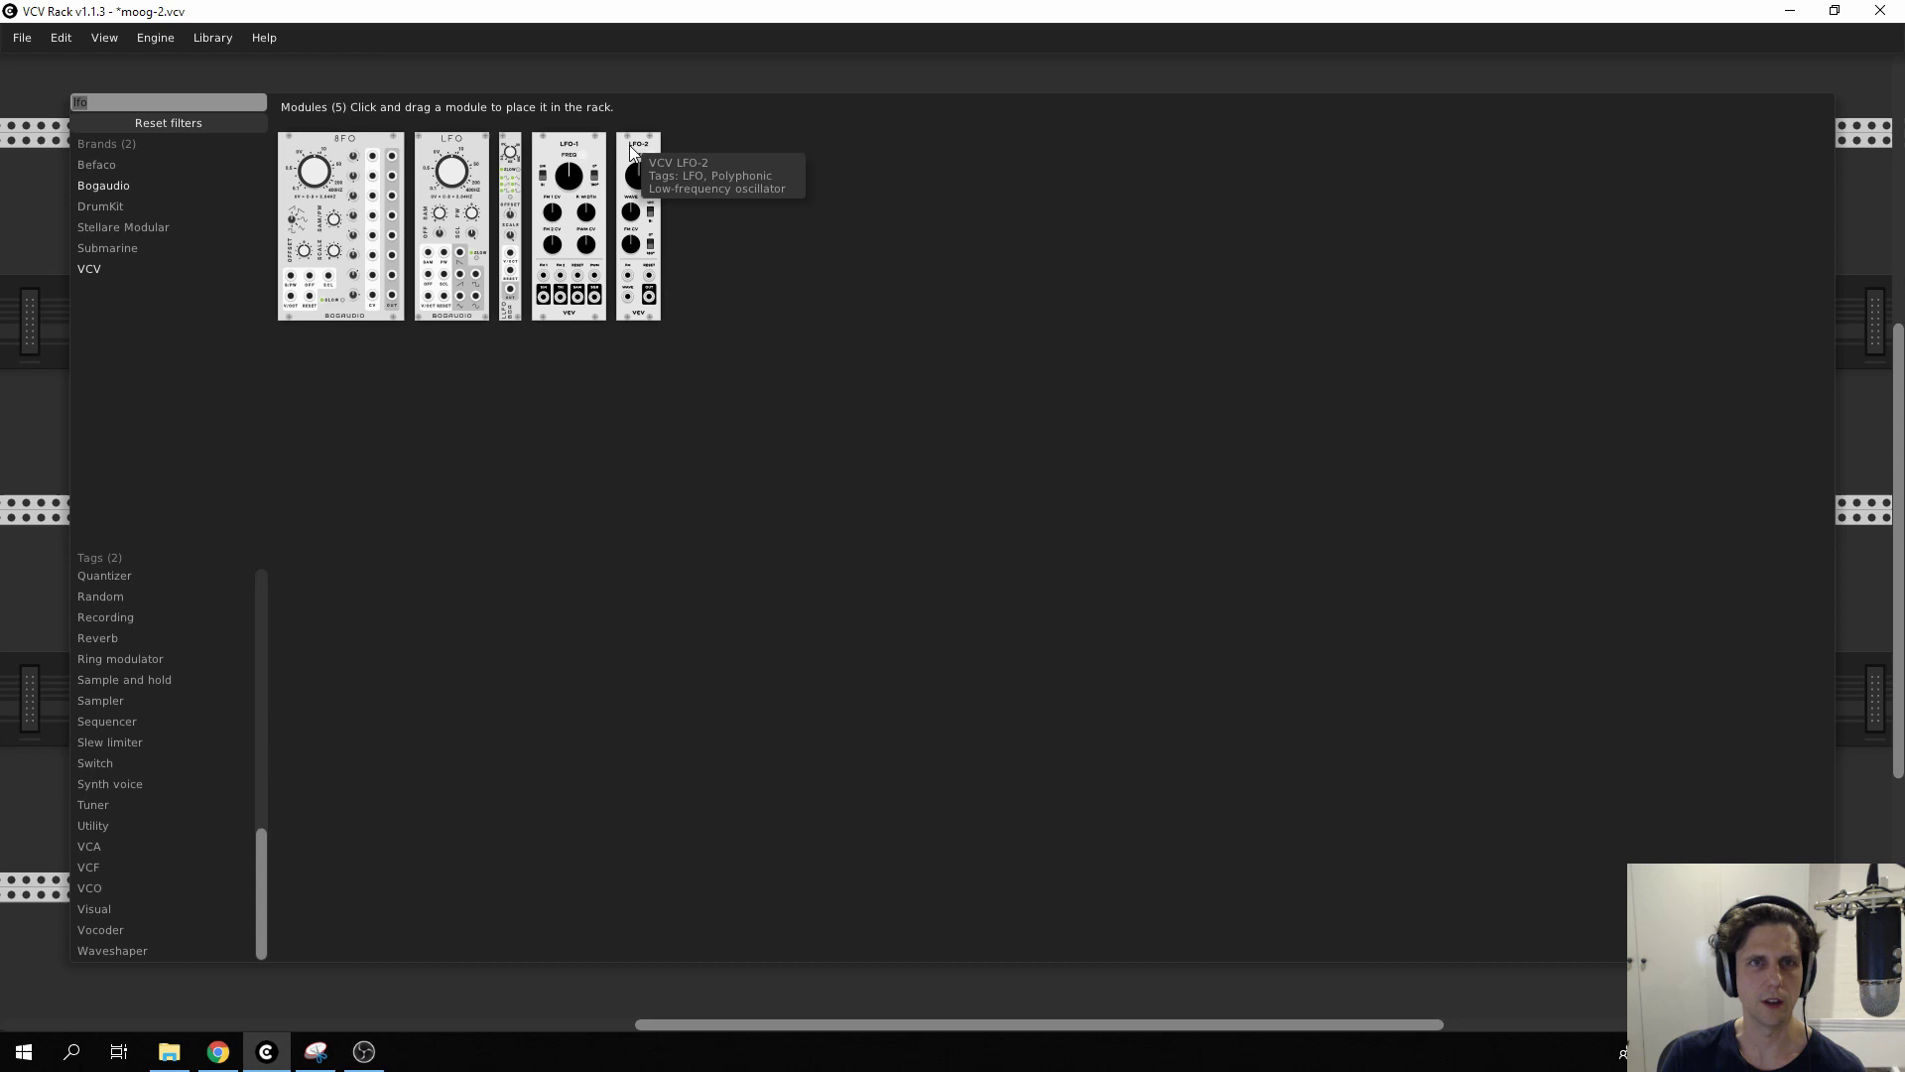
{"action": "left_click_drag", "start_coordinate": [570, 204], "coordinate": [392, 553]}
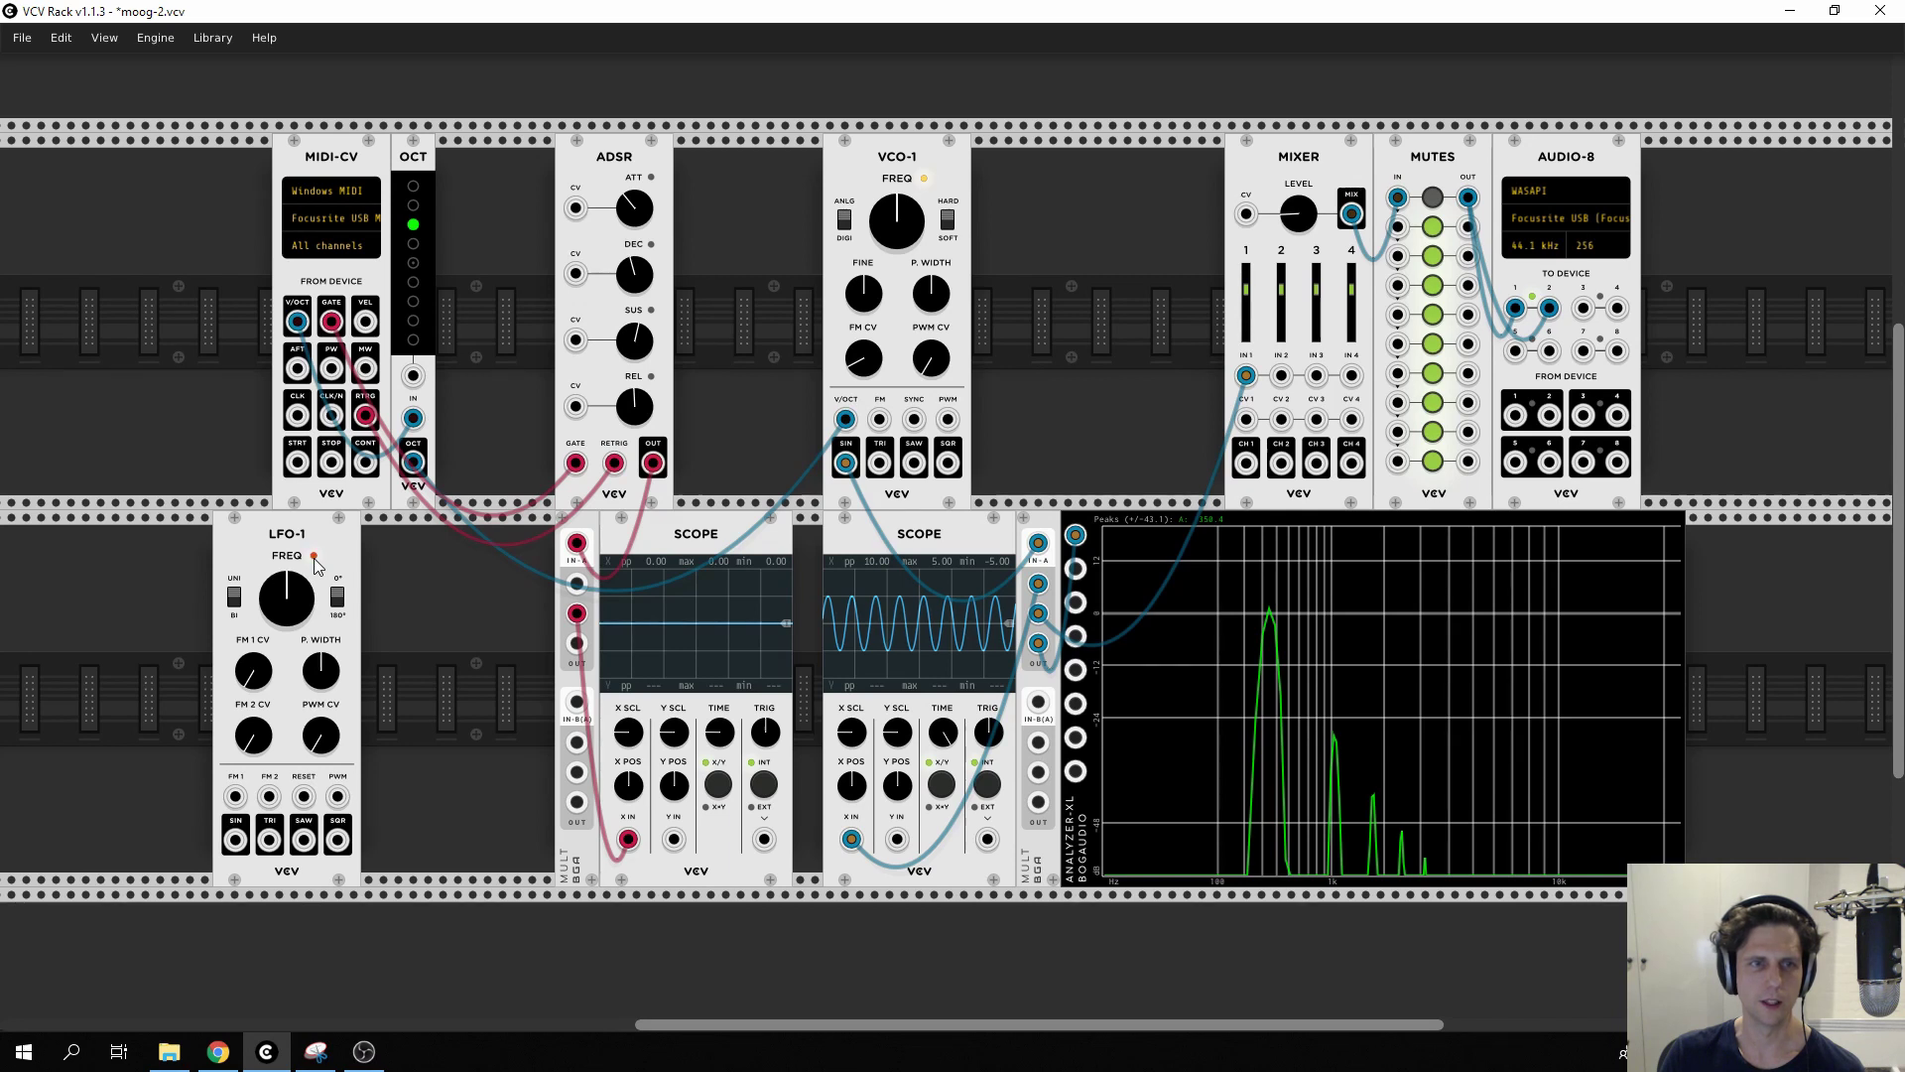
{"action": "left_click_drag", "start_coordinate": [318, 536], "coordinate": [258, 536]}
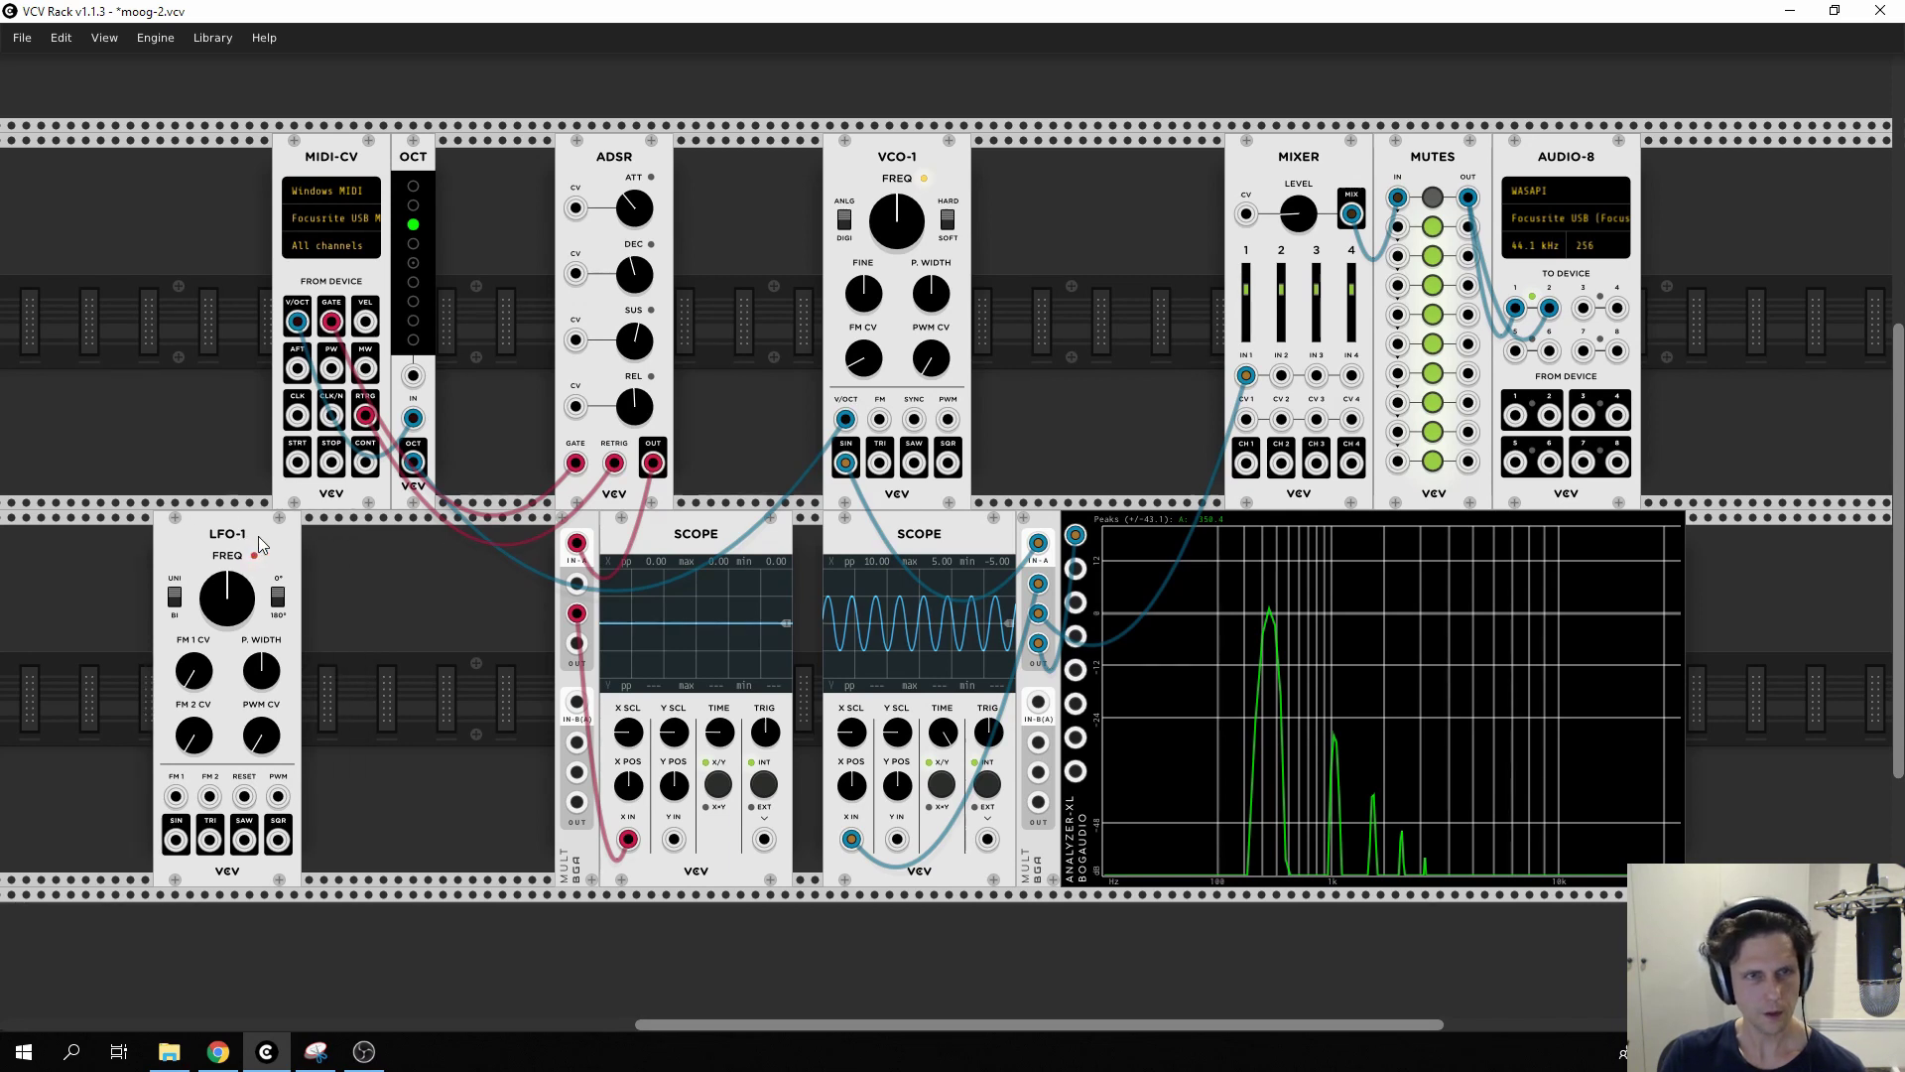
{"action": "left_click_drag", "start_coordinate": [177, 839], "coordinate": [882, 407]}
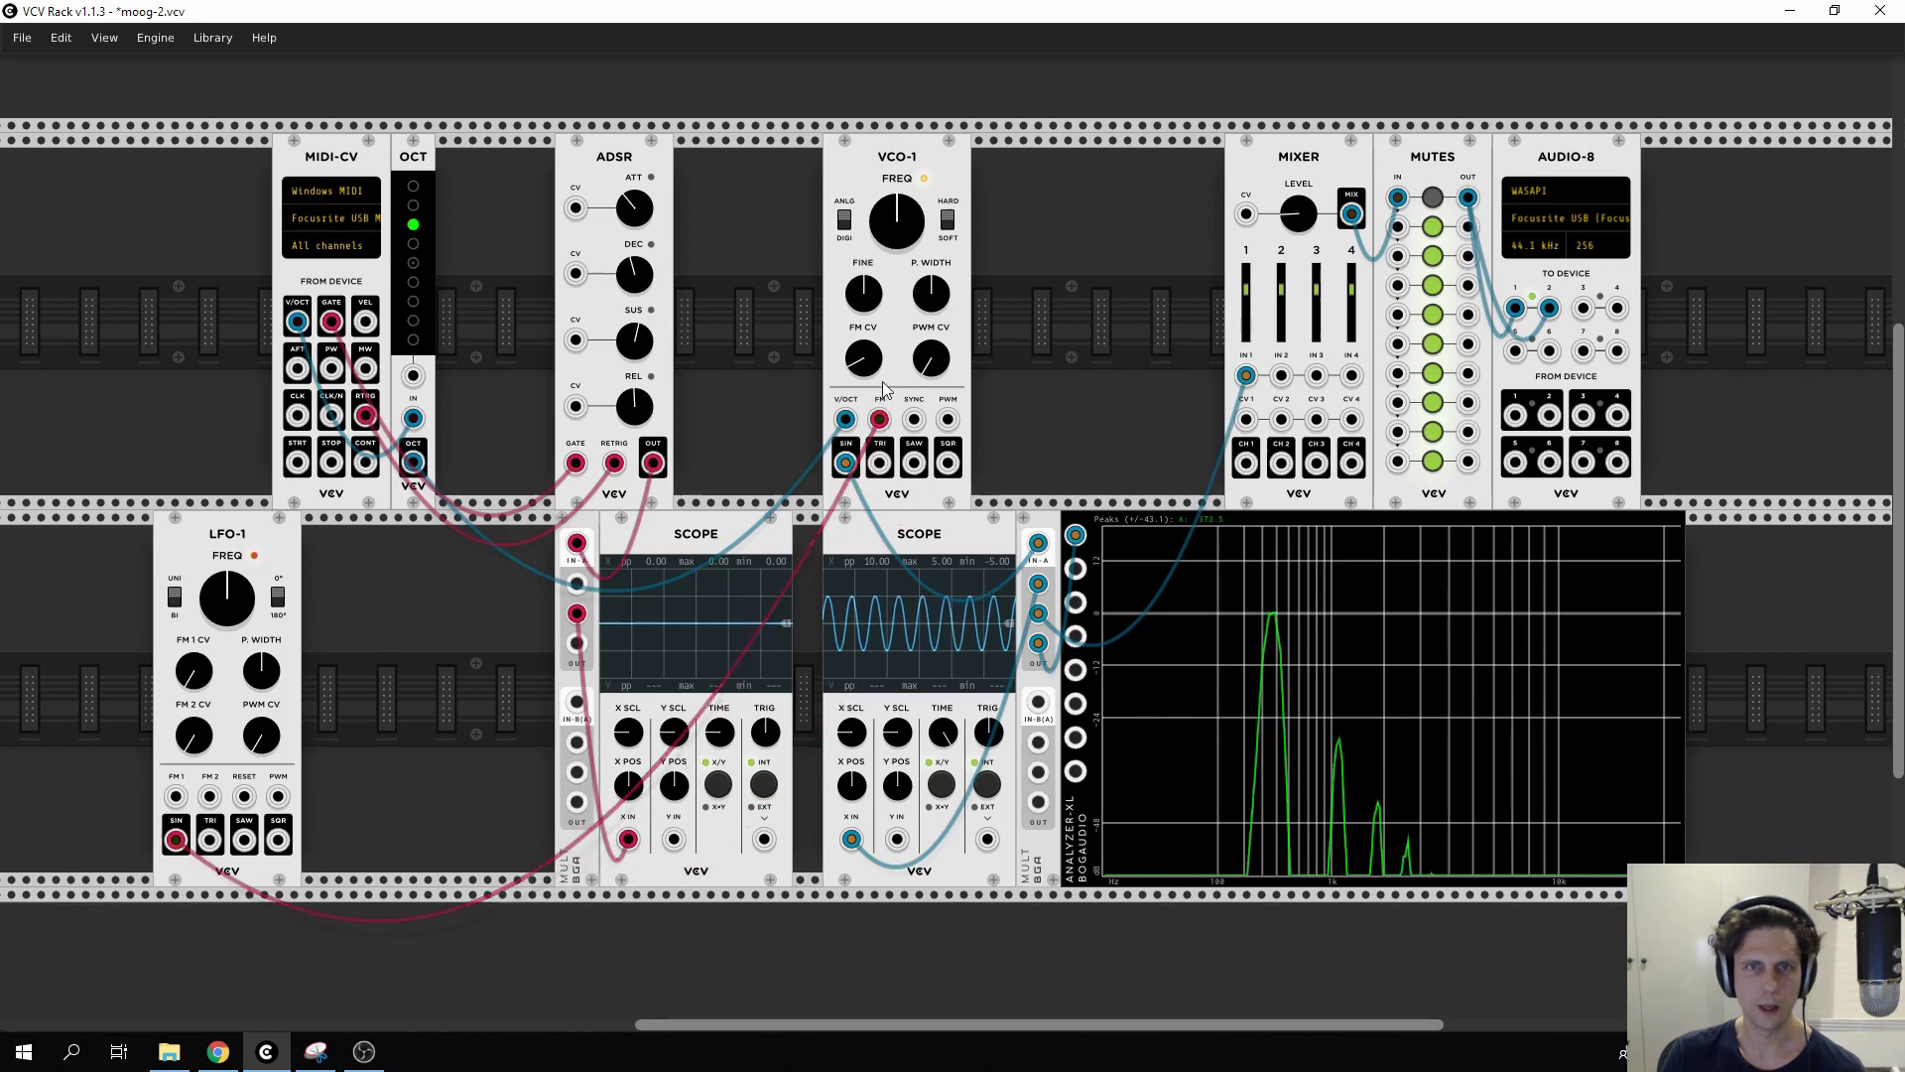
Unmute the first Mutes channel, adjust VCO-1's FM CV amount and raise the LFO-1 frequency above its midpoint.
{"action": "left_click", "coordinate": [1433, 199]}
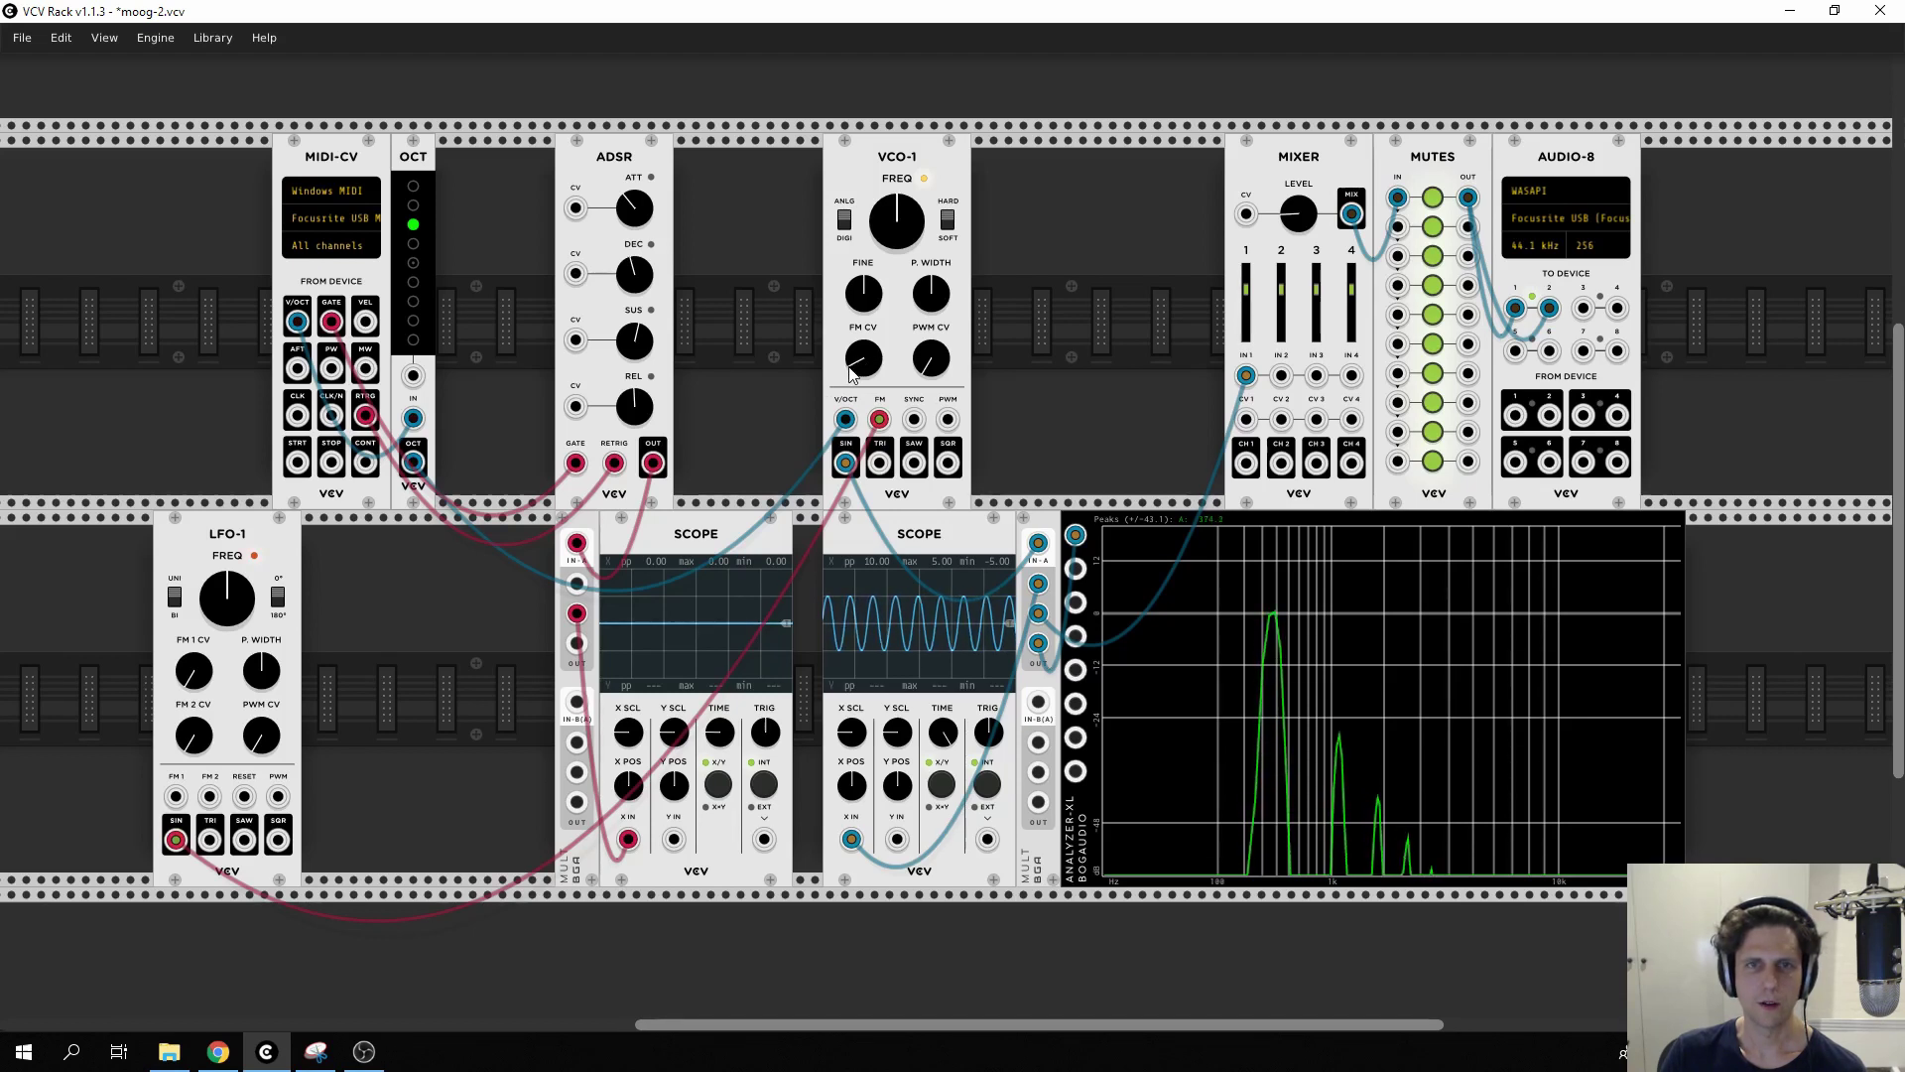
{"action": "left_click_drag", "start_coordinate": [855, 372], "coordinate": [856, 372]}
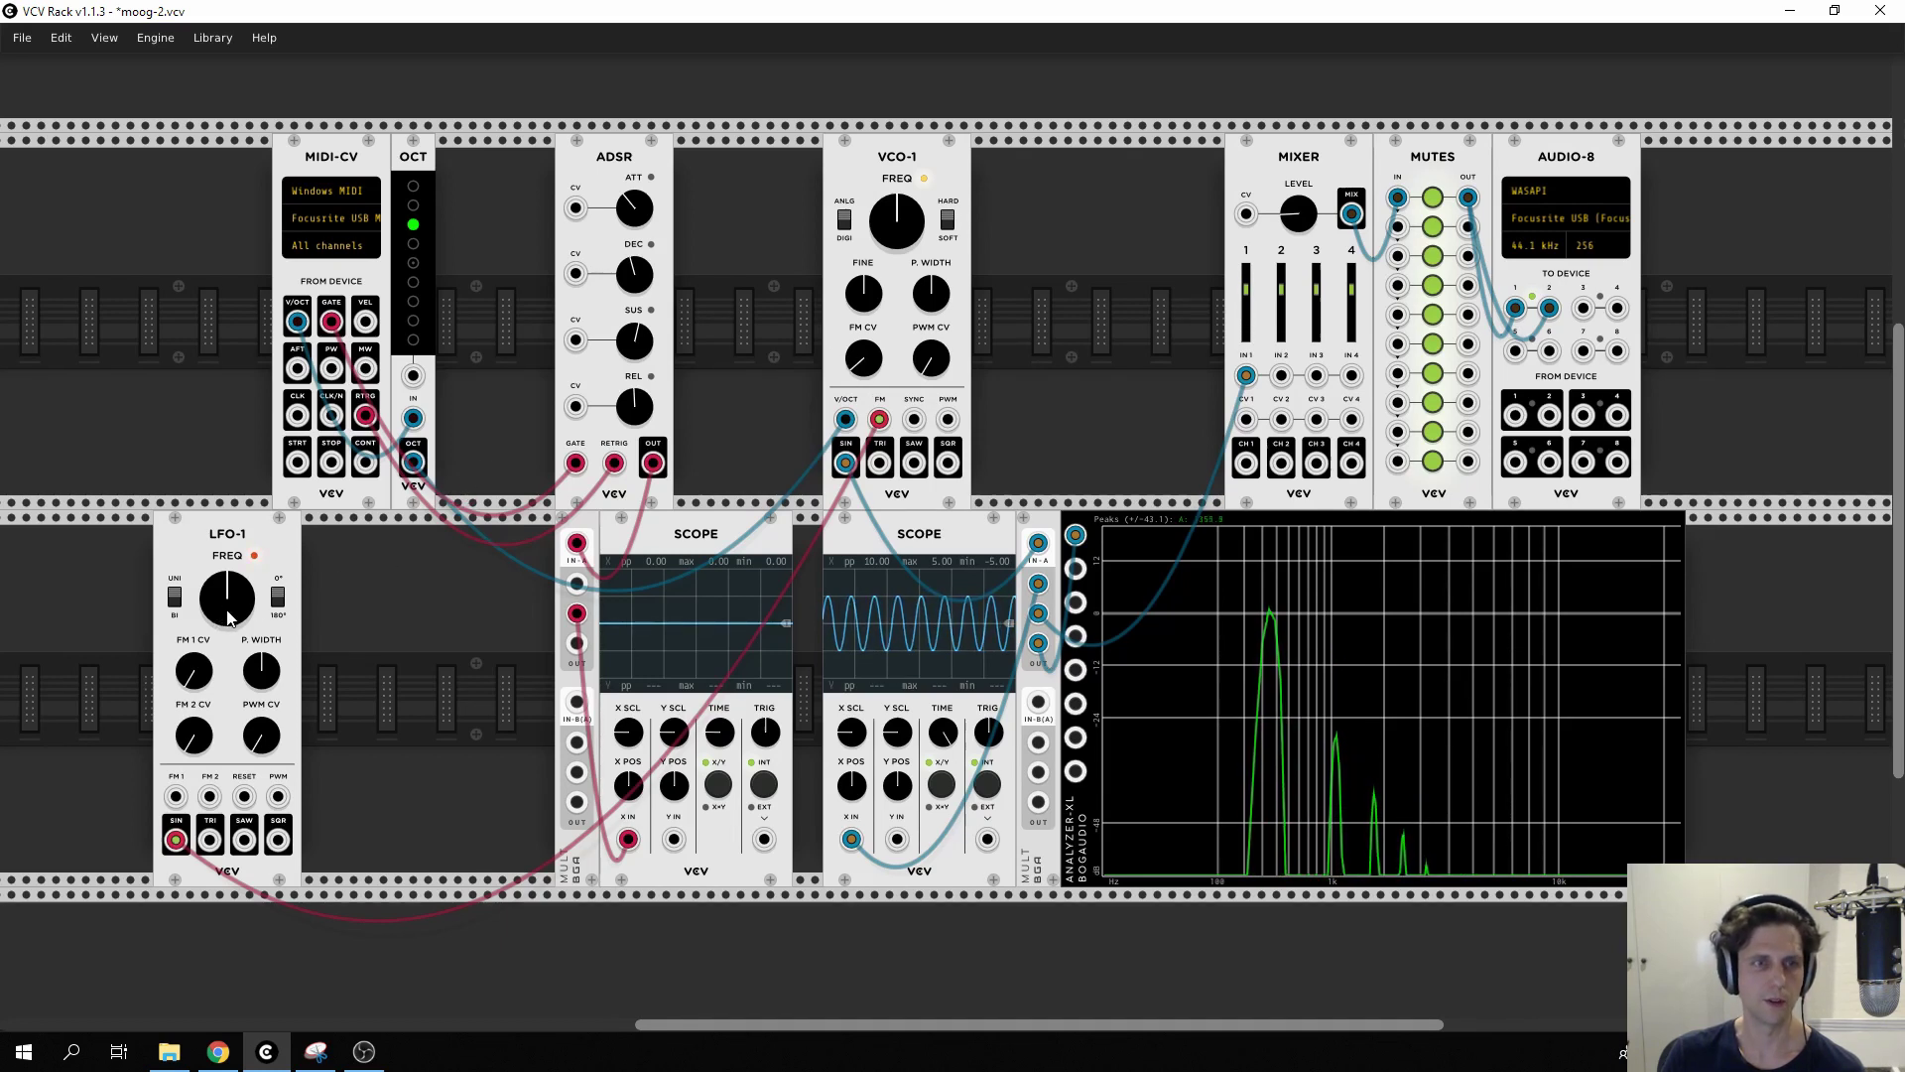
{"action": "left_click_drag", "start_coordinate": [228, 617], "coordinate": [229, 596]}
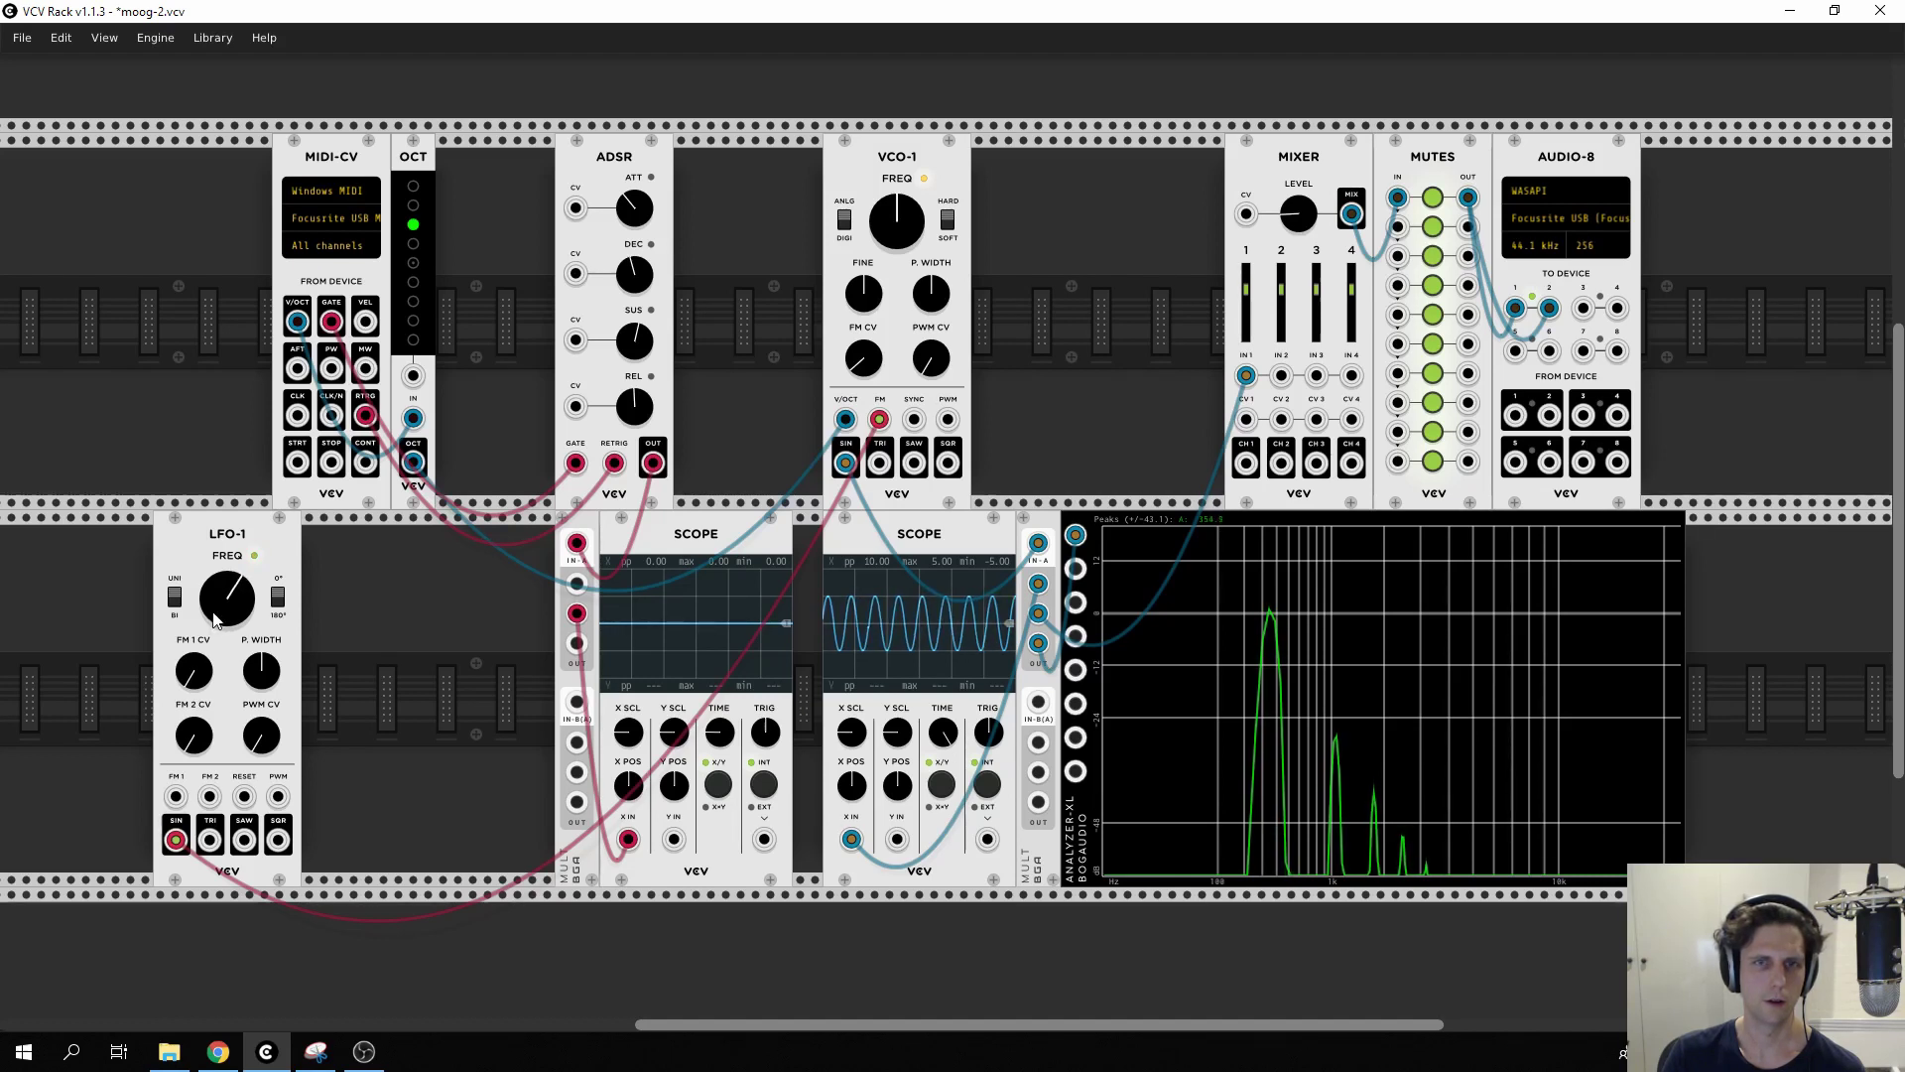
Mute the first Mutes channel and align the LFO-1 module directly below MIDI-CV.
{"action": "left_click", "coordinate": [1432, 198]}
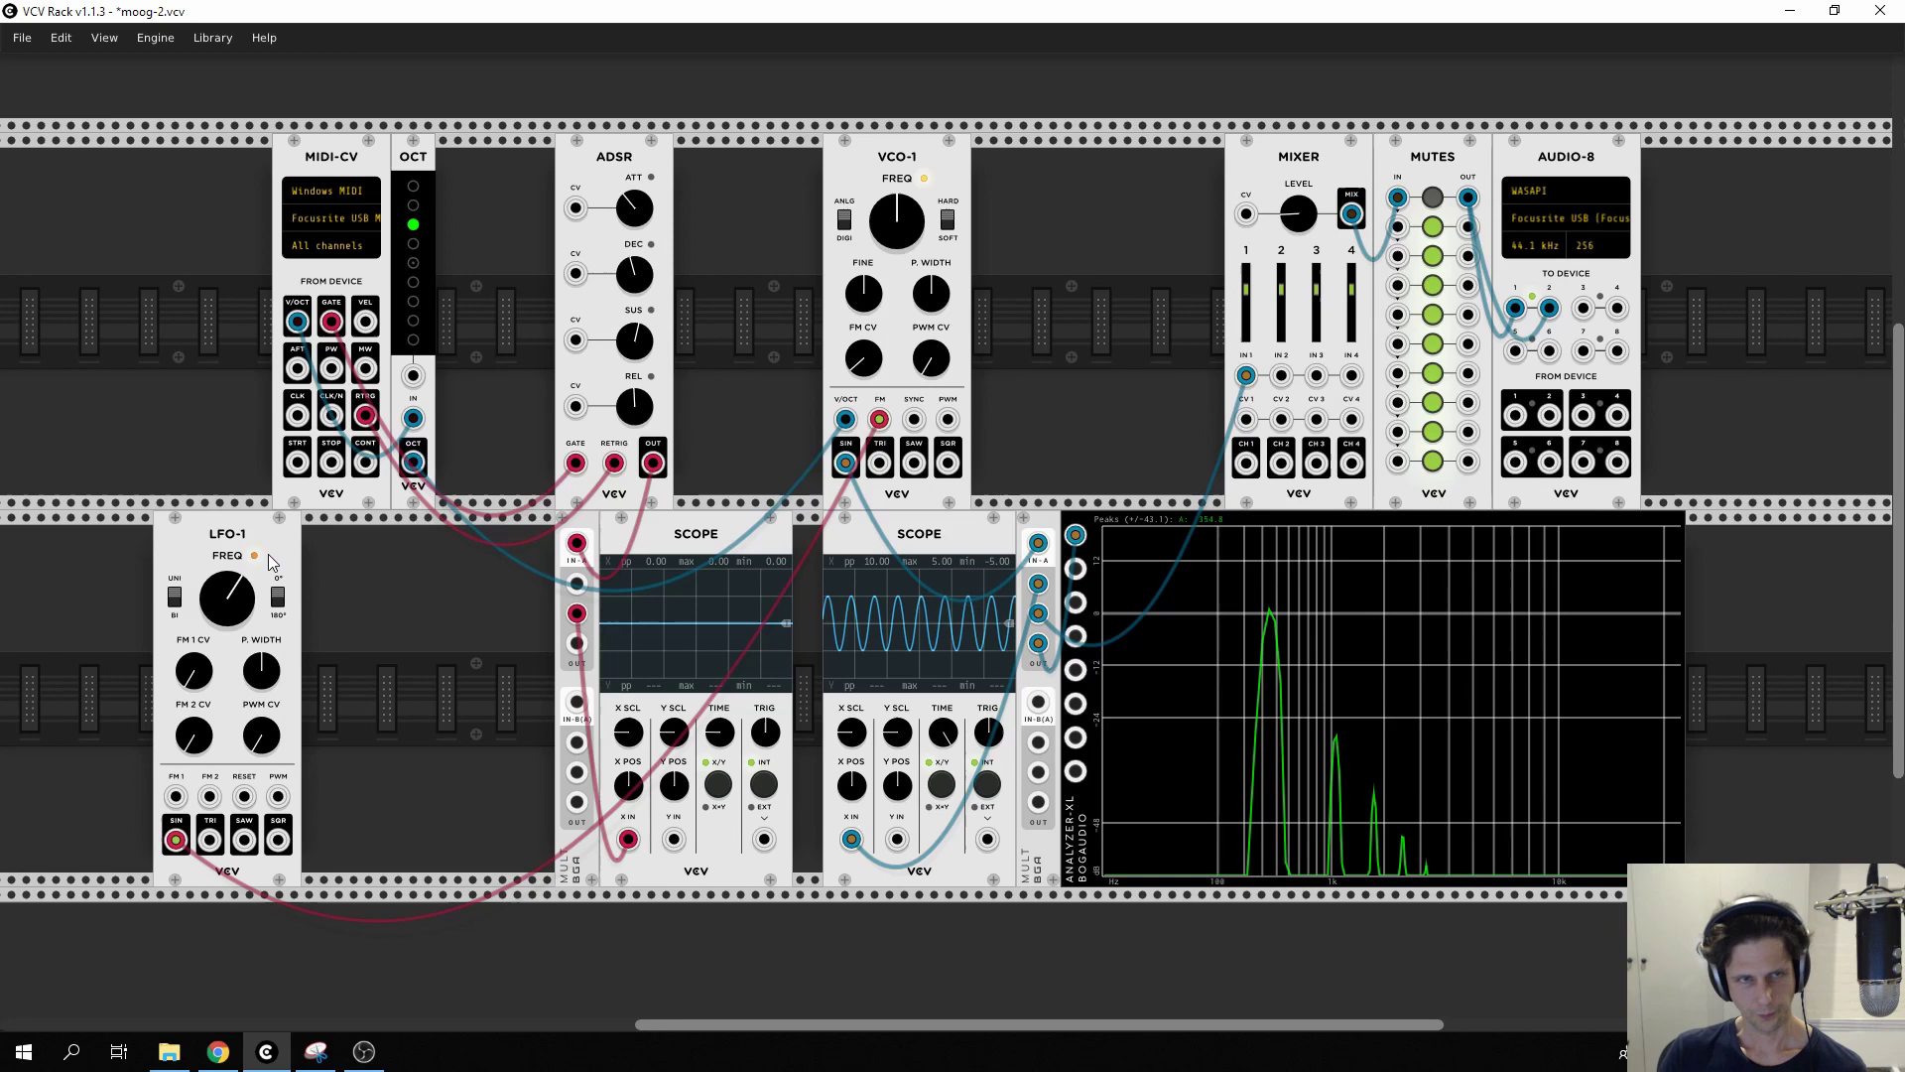
{"action": "left_click_drag", "start_coordinate": [268, 553], "coordinate": [383, 562]}
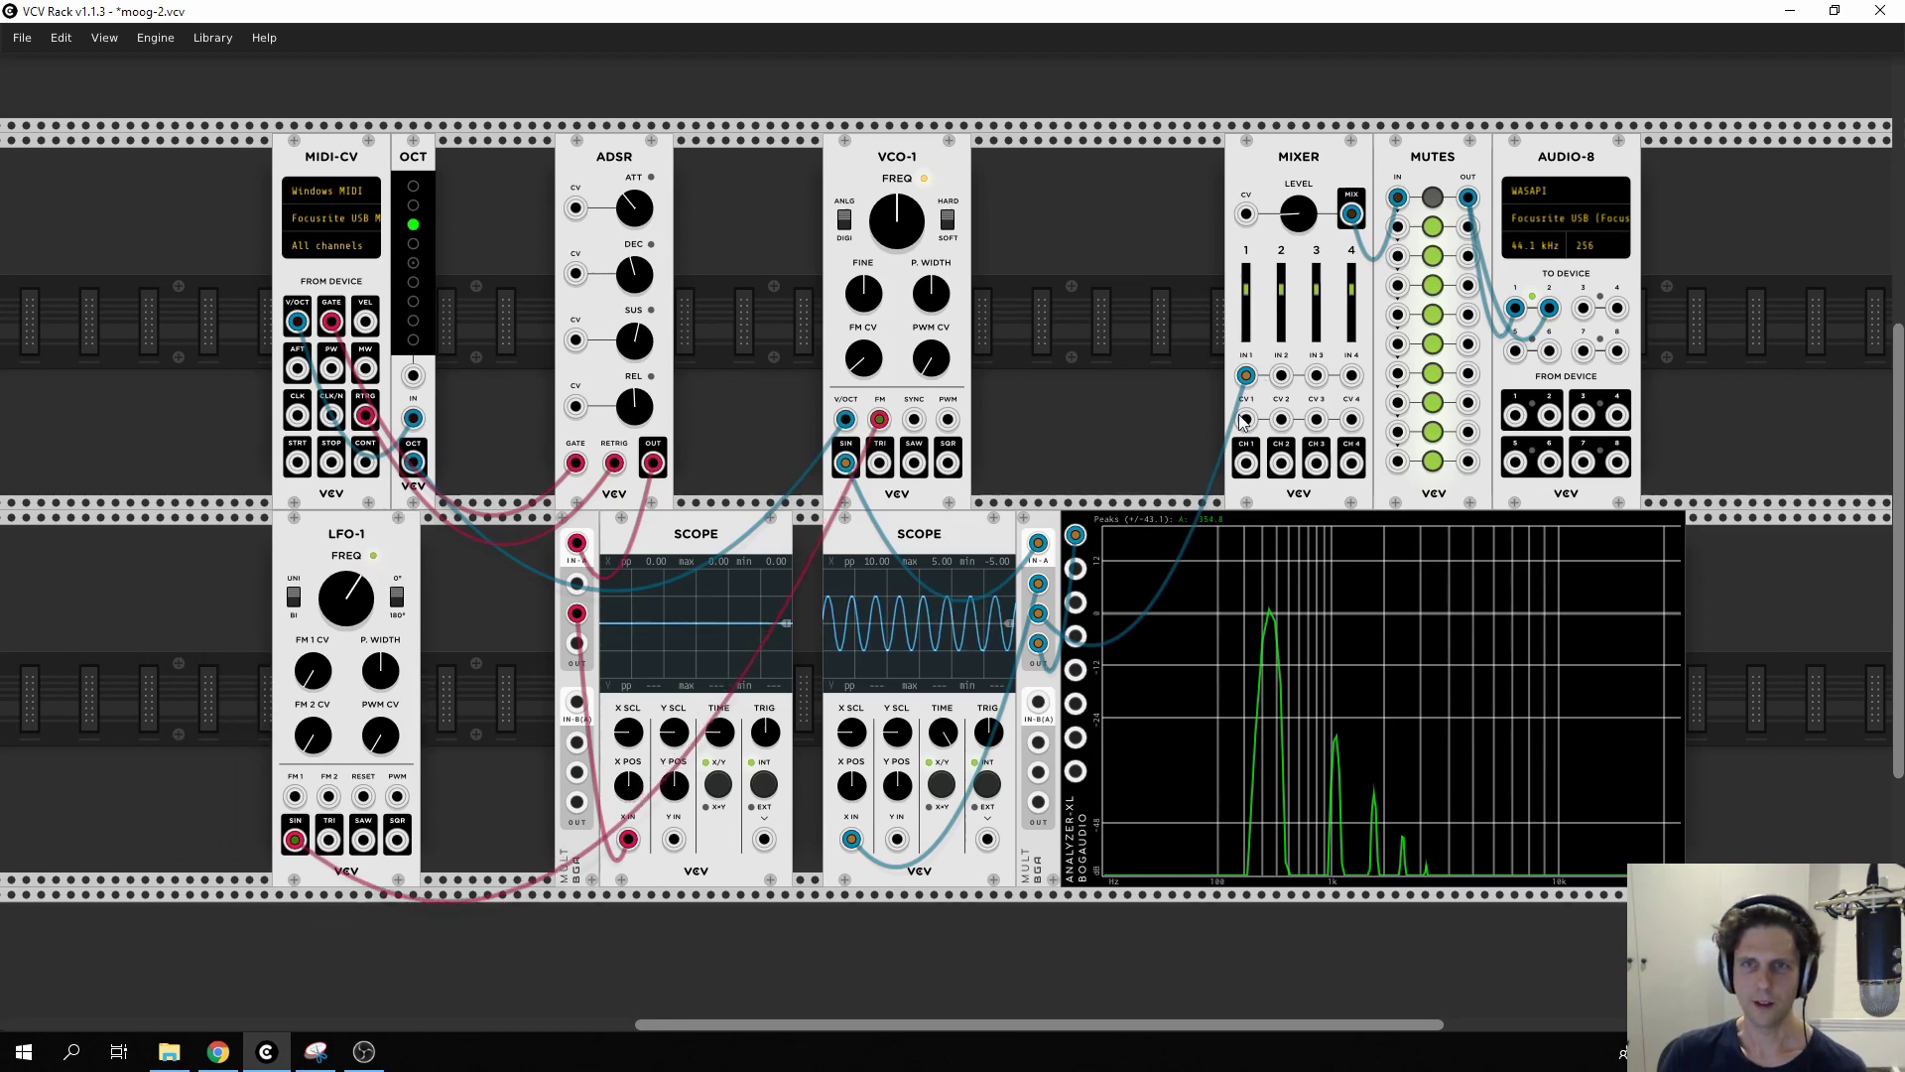
Audition the envelope by patching the Mult output into the Mixer's CV 1 with the first Mutes channel unmuted, and disconnect it again.
{"action": "left_click_drag", "start_coordinate": [577, 643], "coordinate": [1247, 421]}
{"action": "left_click", "coordinate": [1432, 198]}
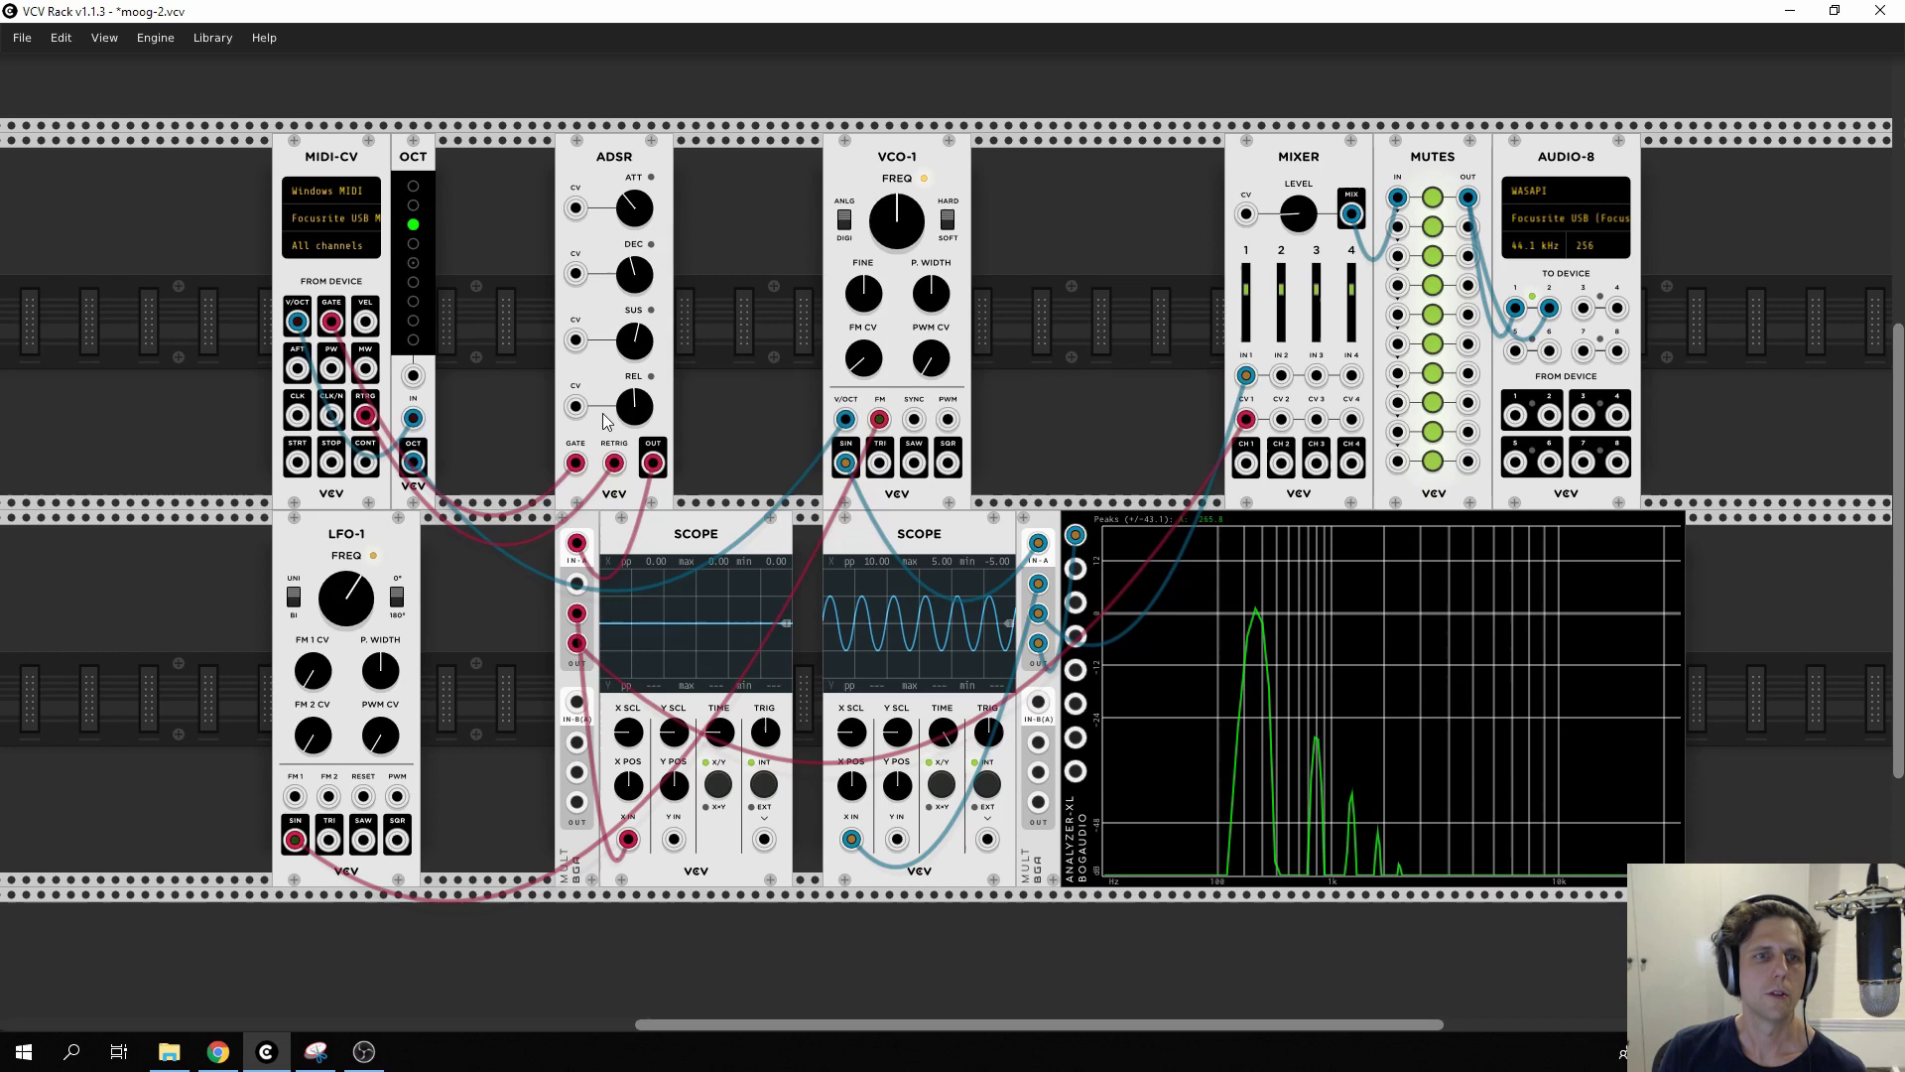
{"action": "left_click_drag", "start_coordinate": [1246, 419], "coordinate": [1127, 429]}
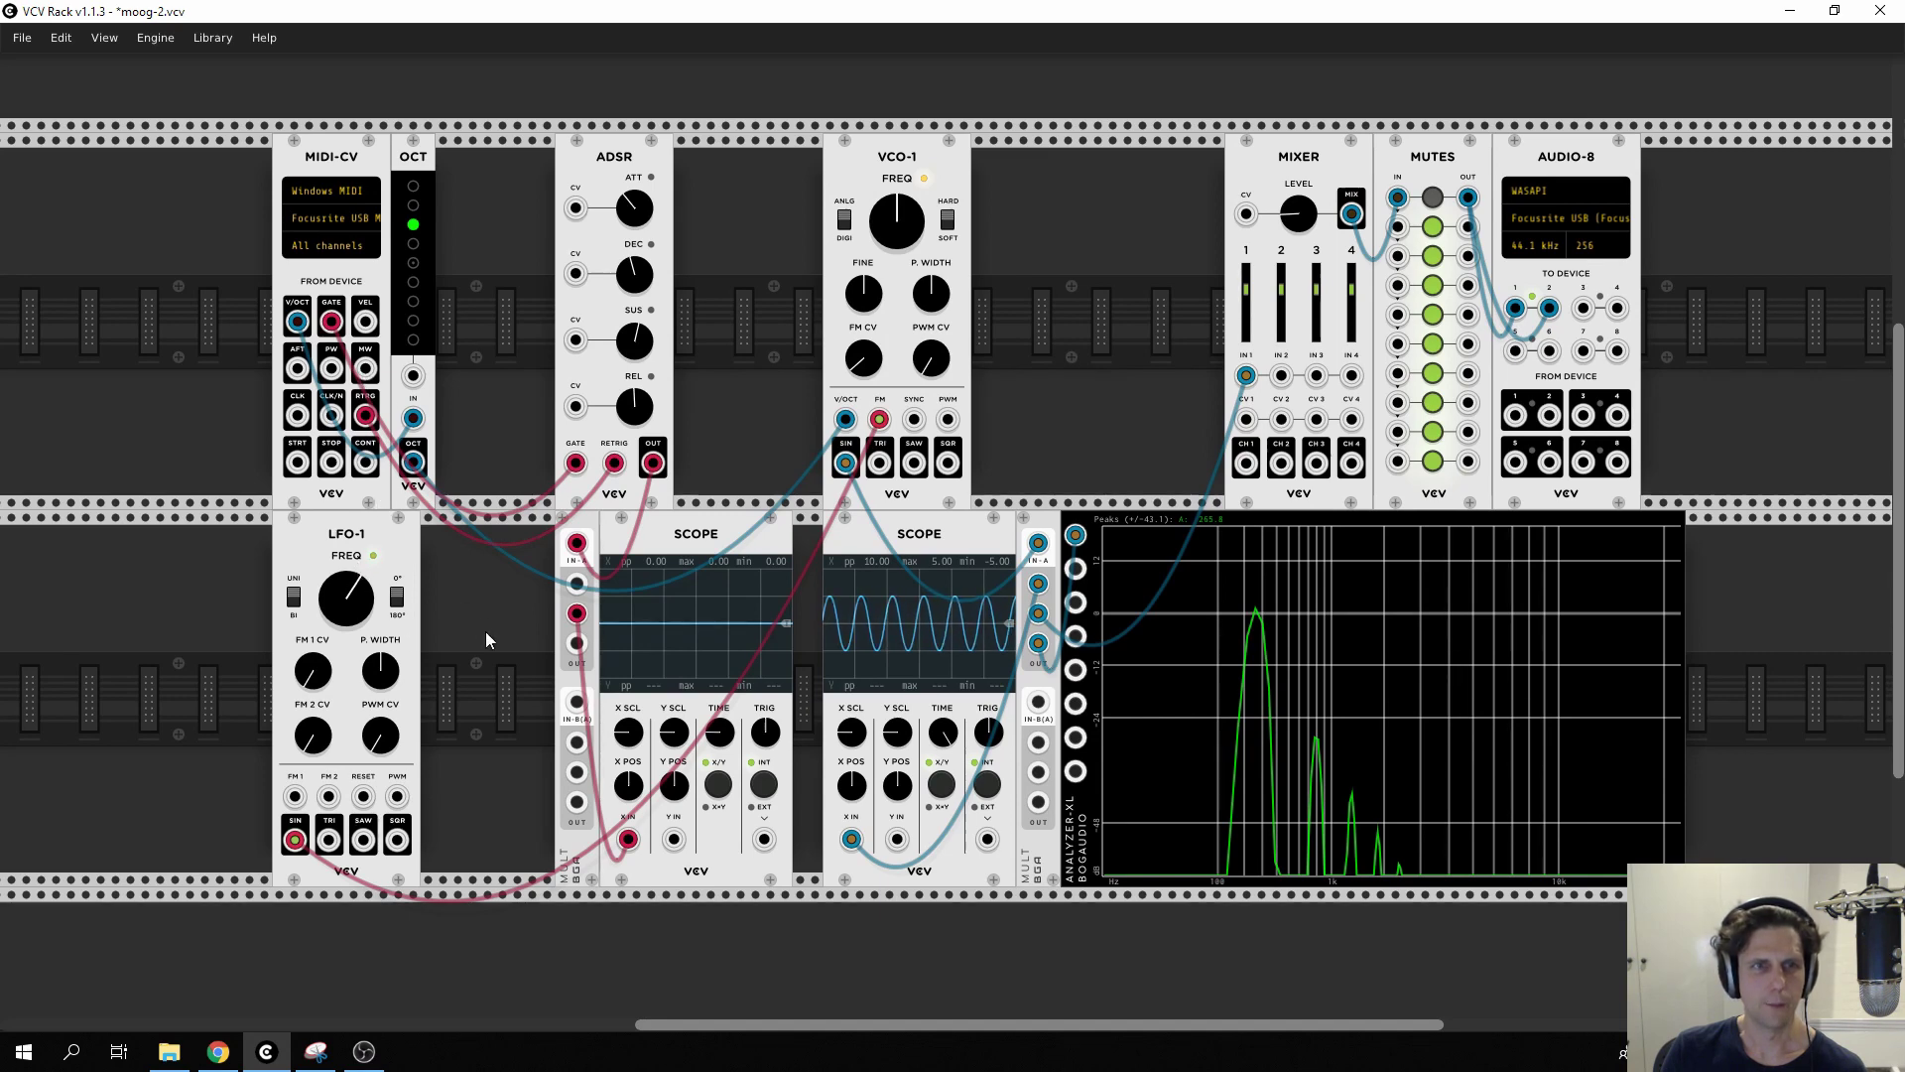
Add a Befaco A*B+C module in the lower row directly beside LFO-1.
{"action": "right_click", "coordinate": [425, 557]}
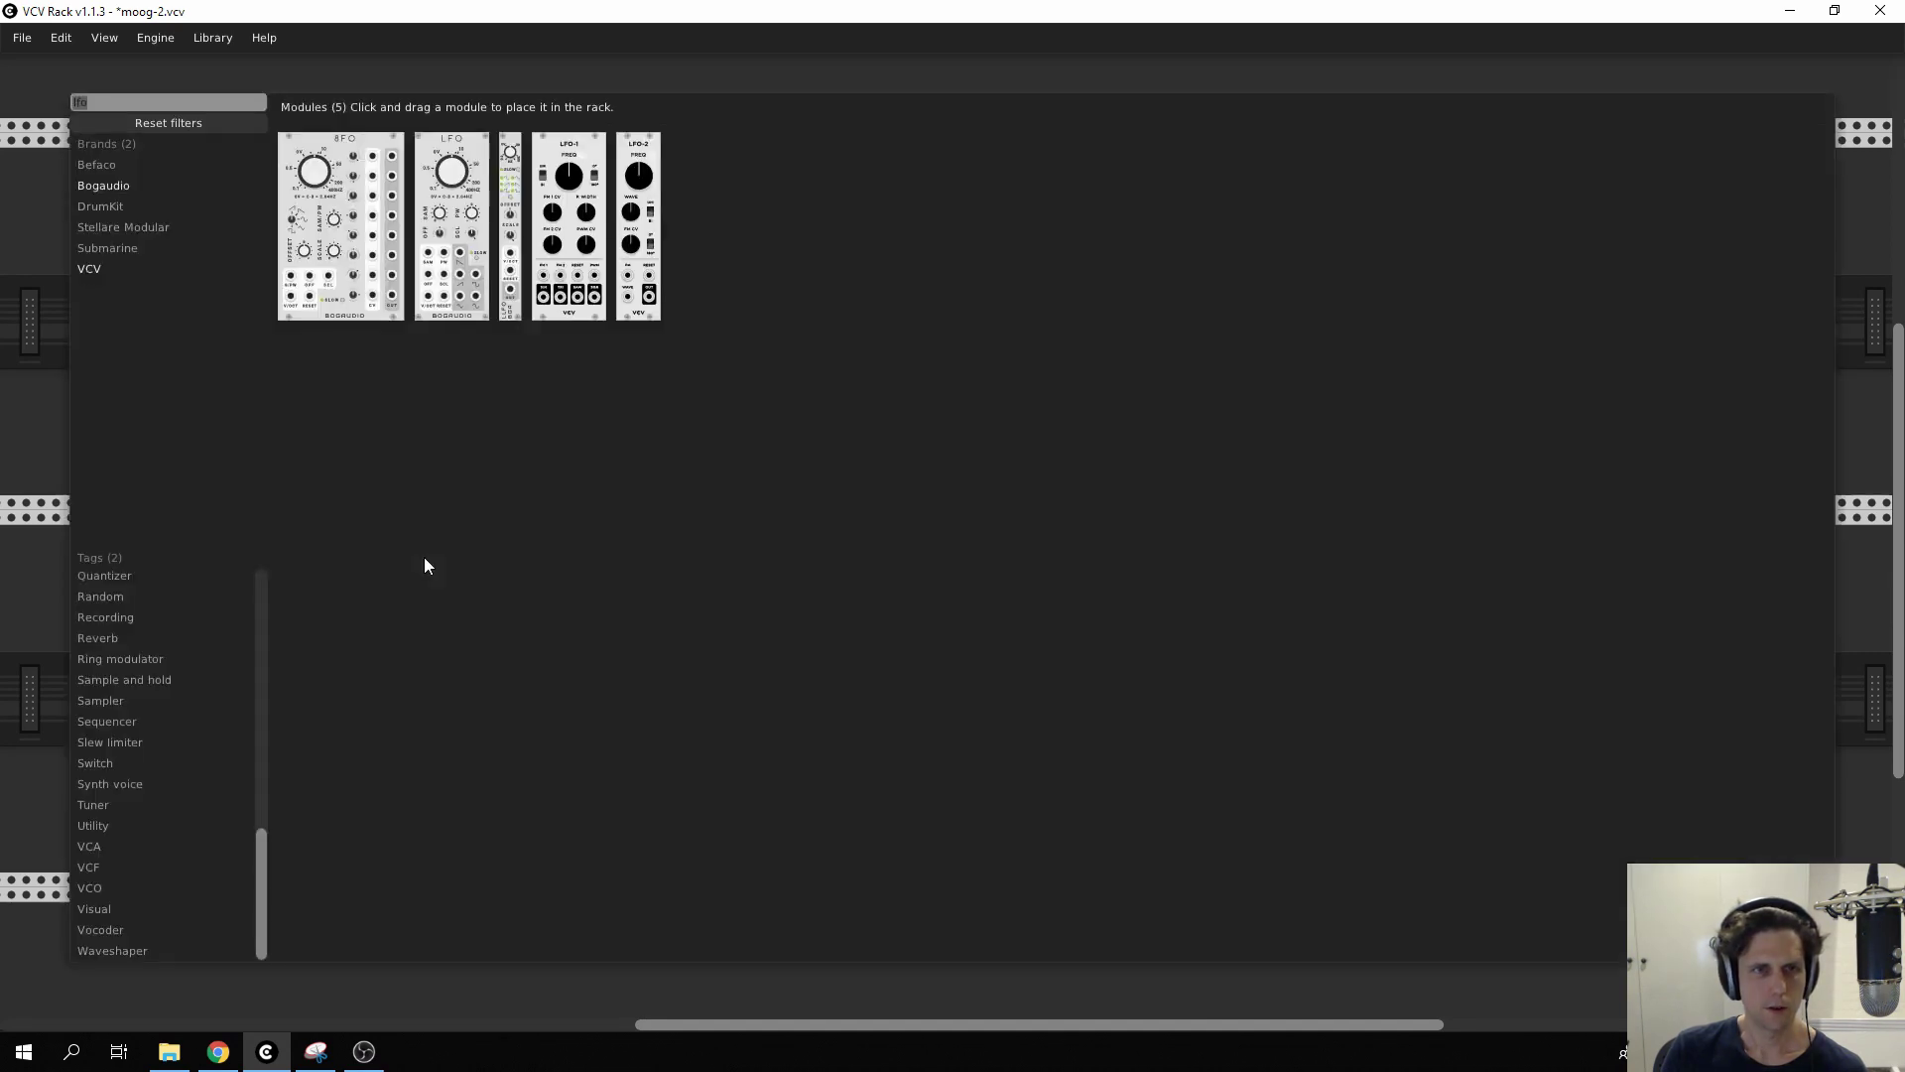
{"action": "left_click", "coordinate": [131, 123]}
{"action": "left_click", "coordinate": [104, 184]}
{"action": "left_click", "coordinate": [103, 166]}
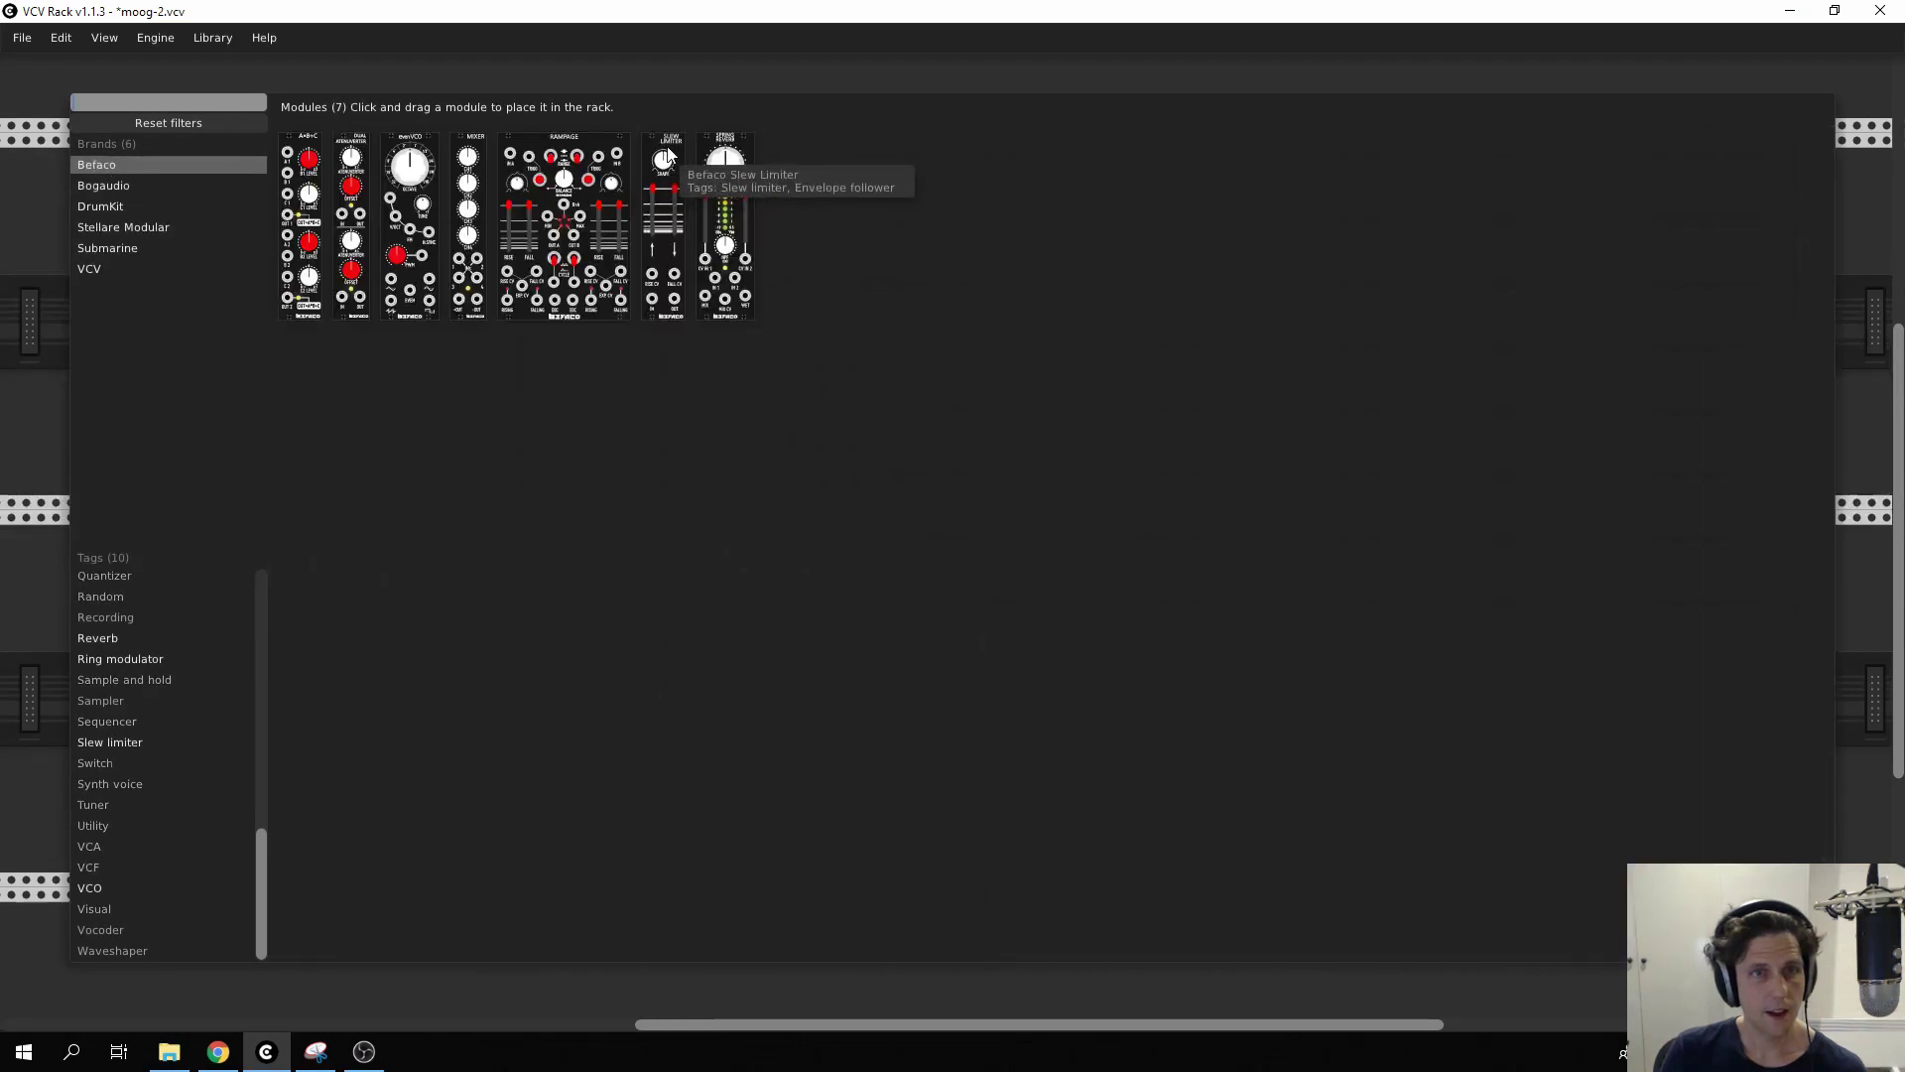
{"action": "left_click_drag", "start_coordinate": [300, 192], "coordinate": [395, 575]}
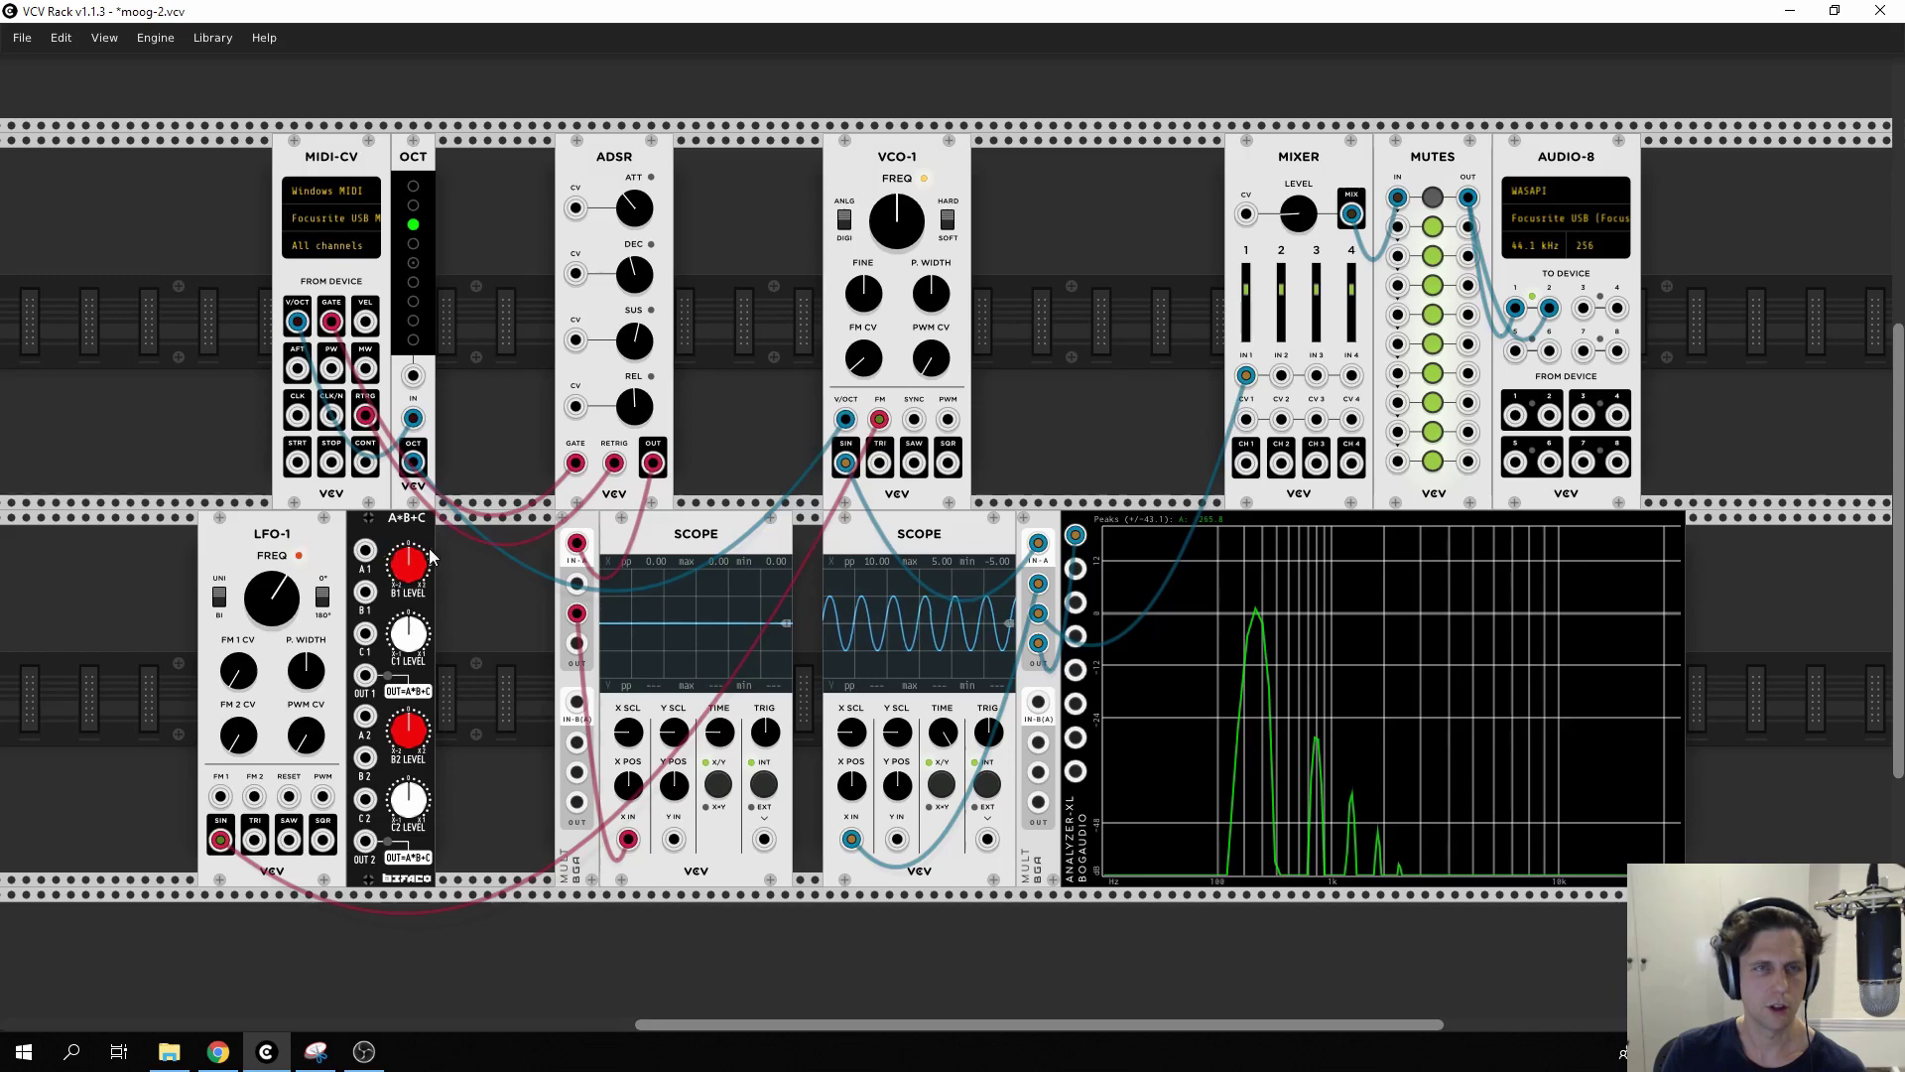
{"action": "right_click", "coordinate": [492, 383]}
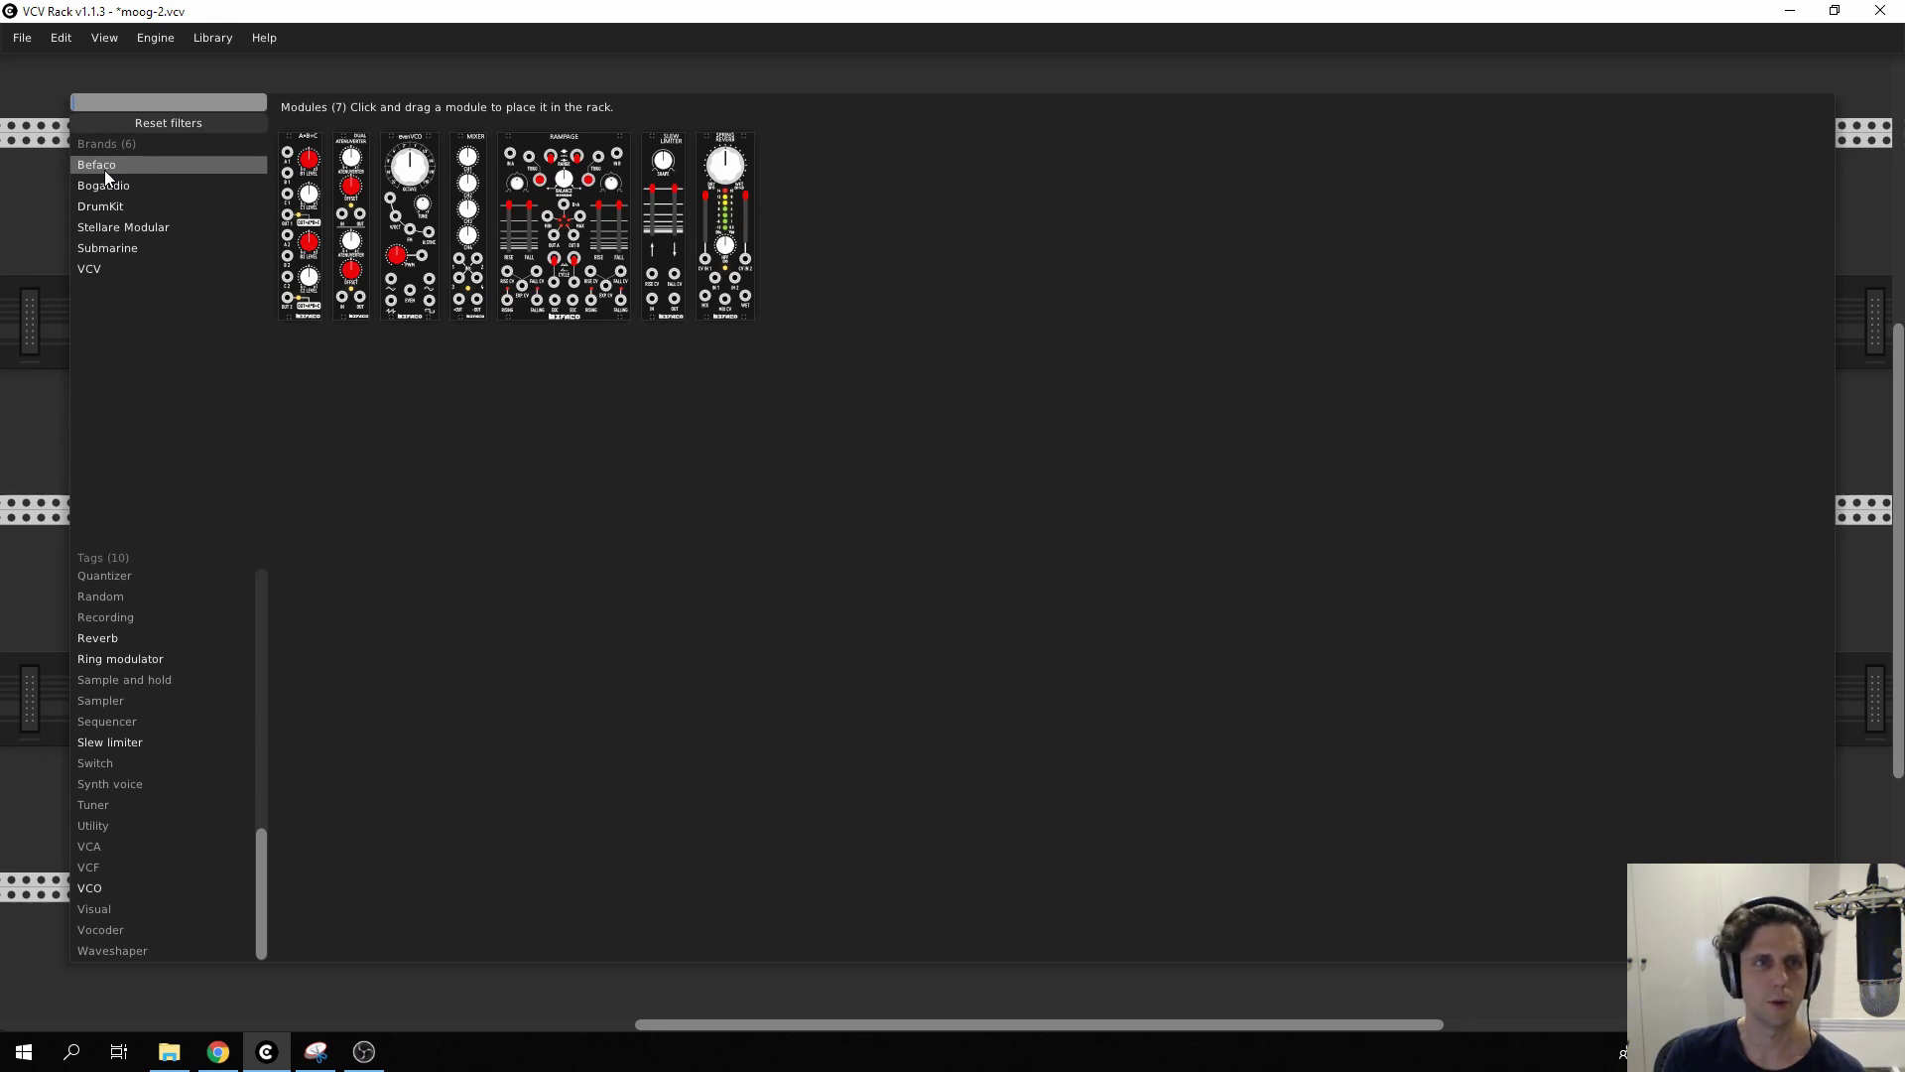
{"action": "left_click", "coordinate": [177, 50]}
{"action": "left_click", "coordinate": [220, 36]}
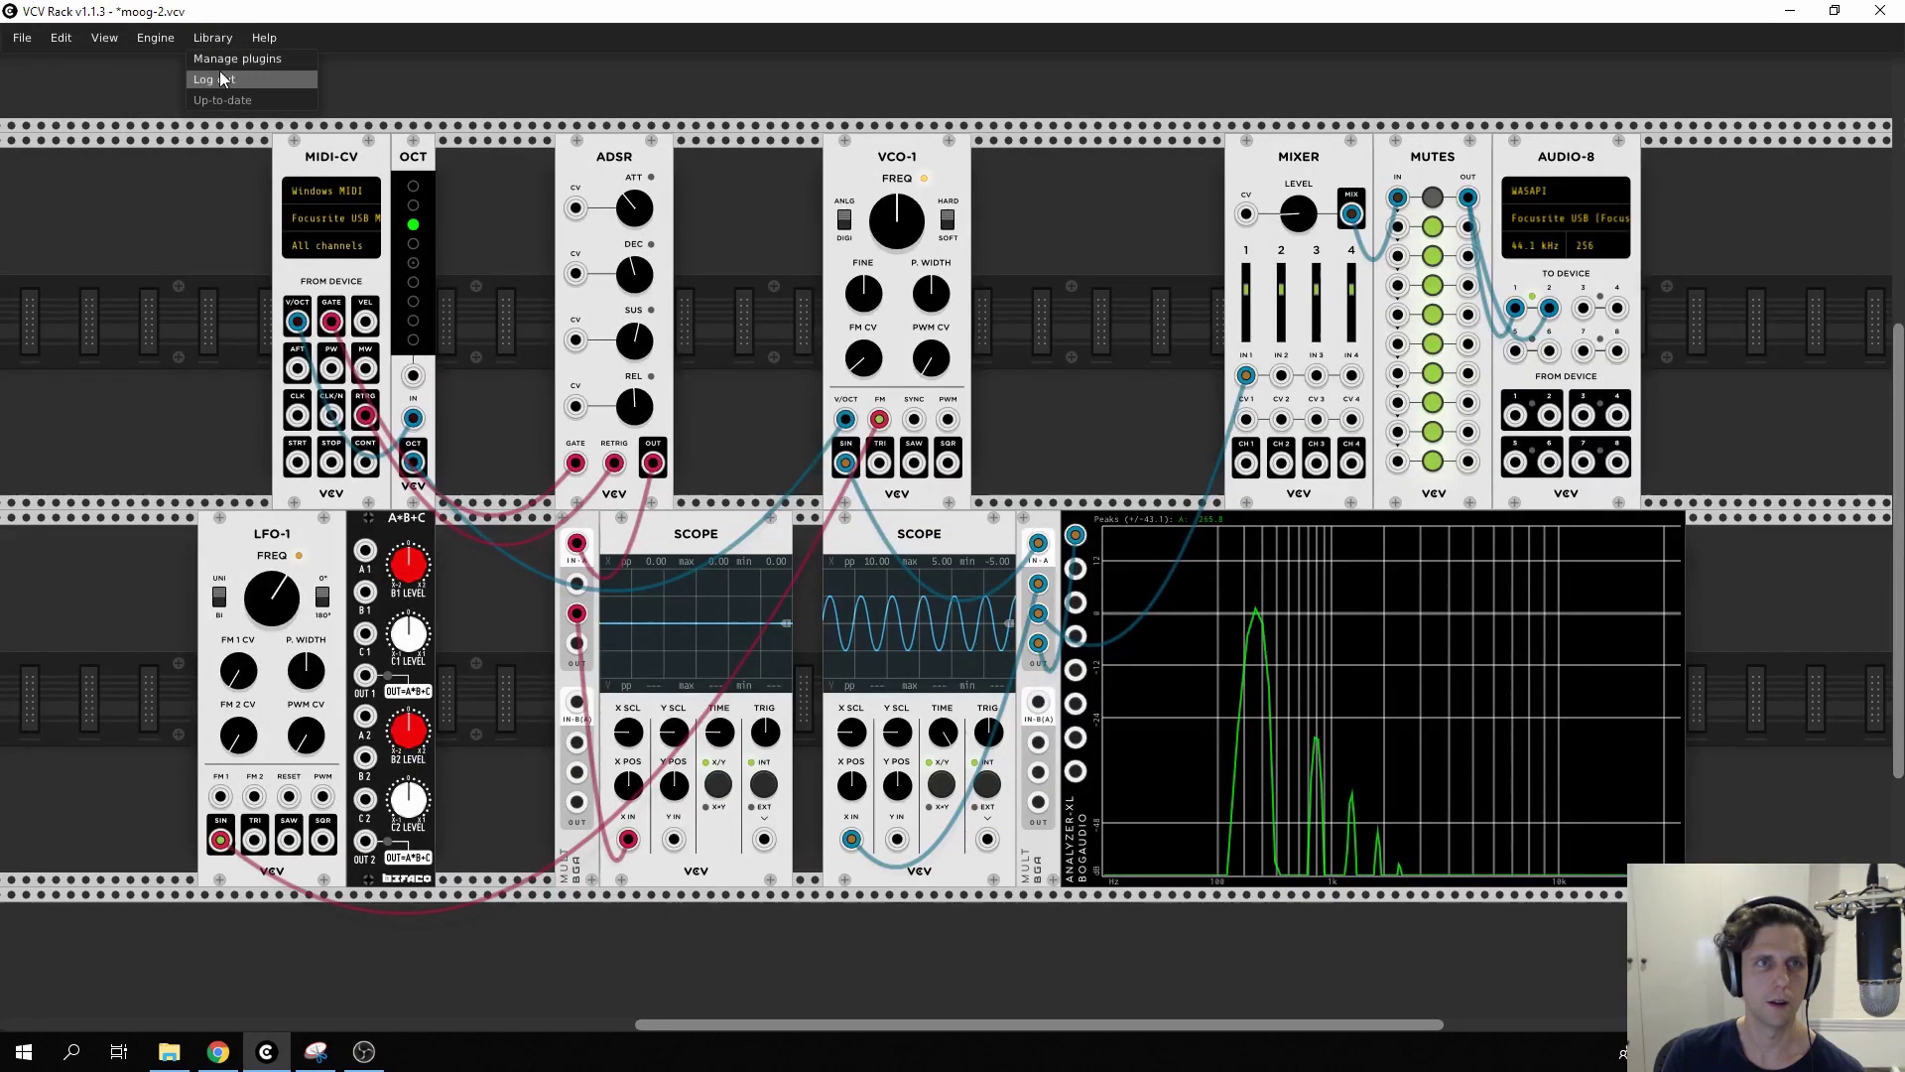
{"action": "left_click", "coordinate": [411, 78]}
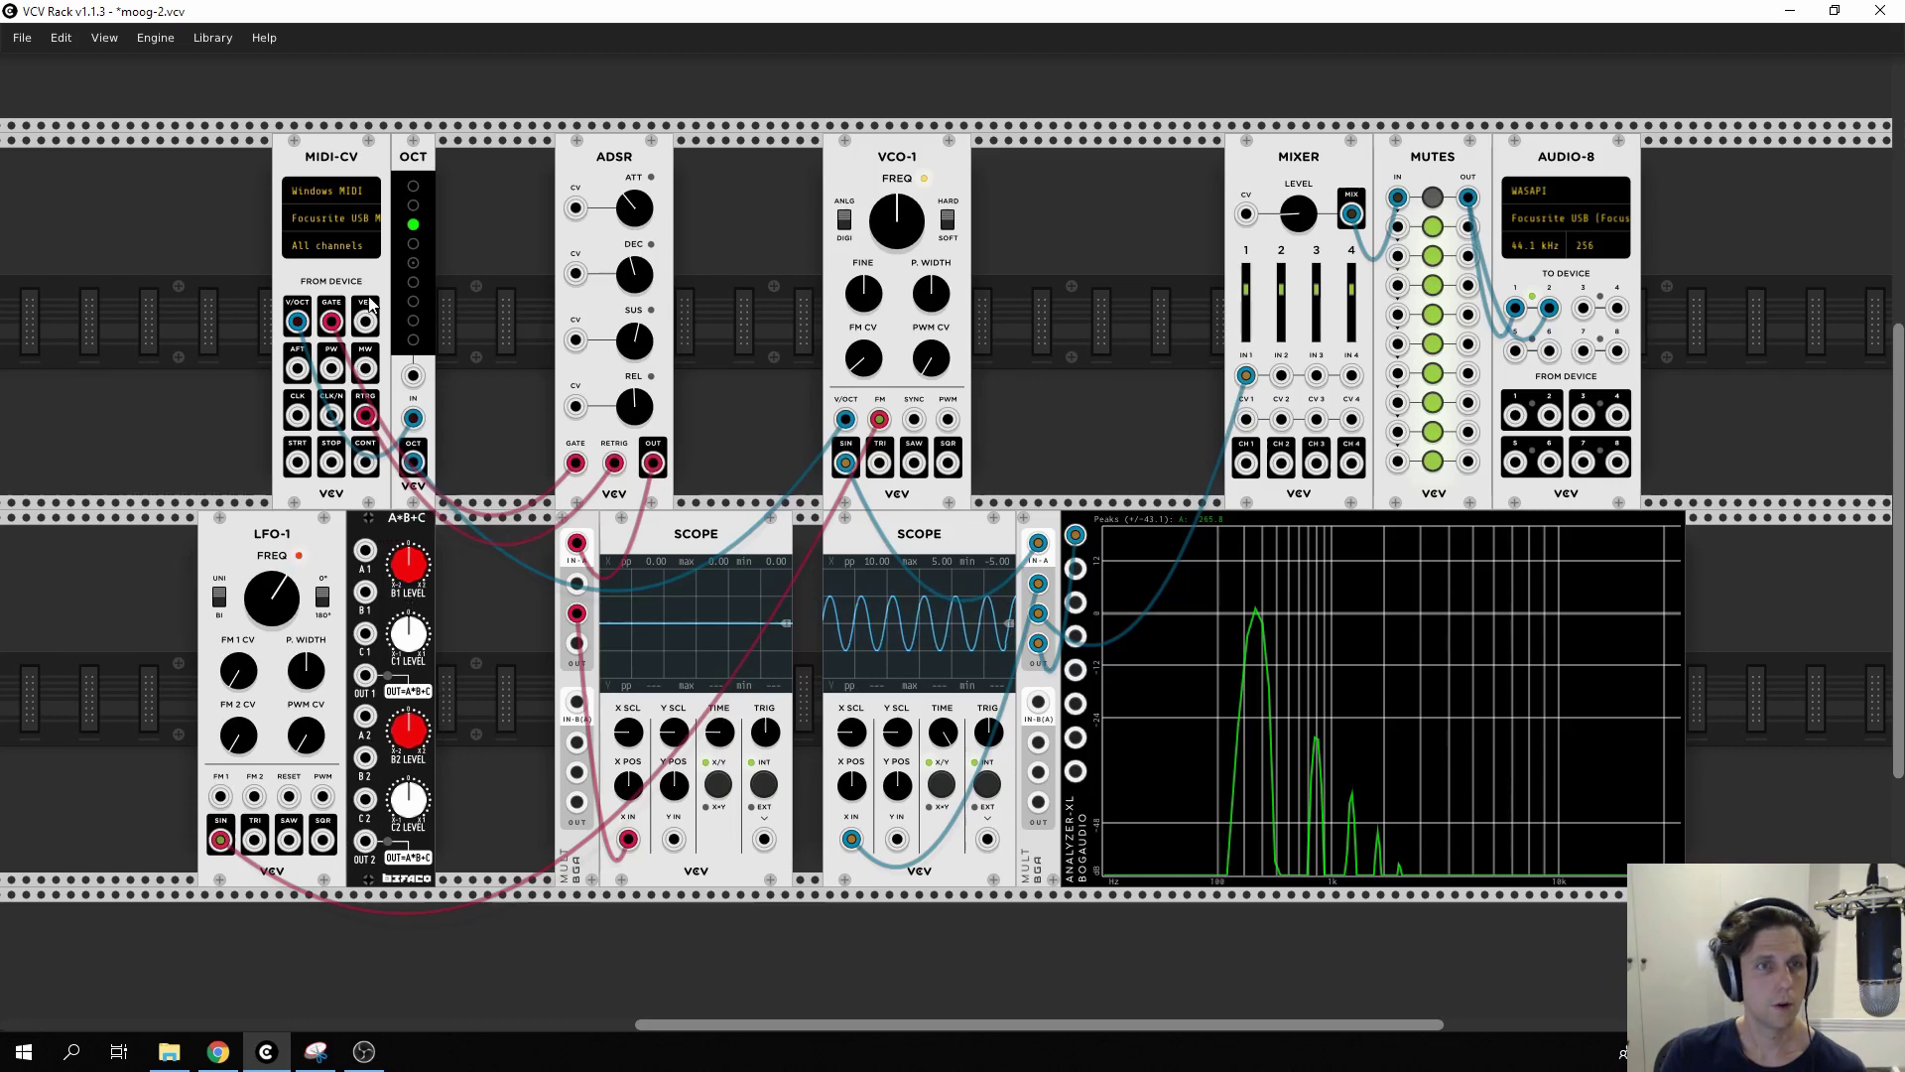
Patch MIDI-CV's MW output into A*B+C's A1 input and LFO-1's SIN output into its B1 input.
{"action": "left_click_drag", "start_coordinate": [365, 368], "coordinate": [366, 550]}
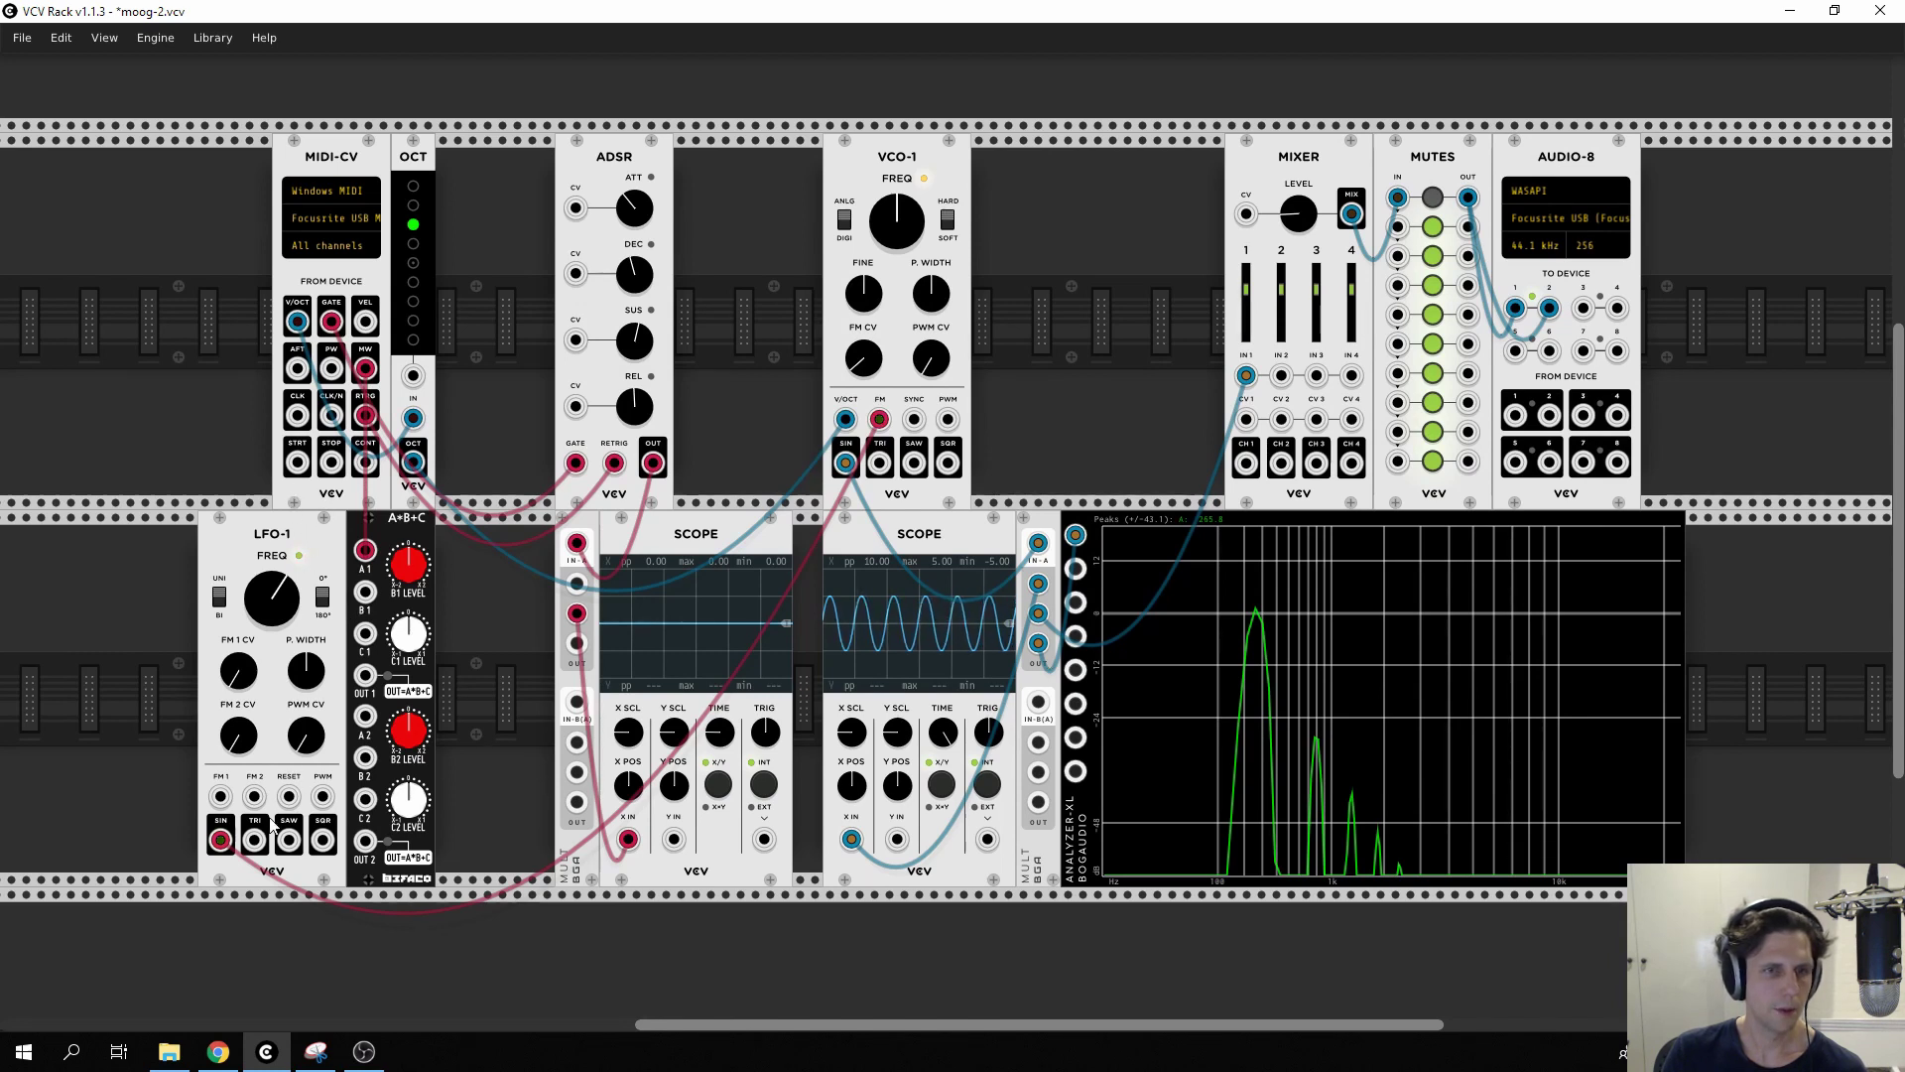
{"action": "left_click_drag", "start_coordinate": [221, 839], "coordinate": [365, 593]}
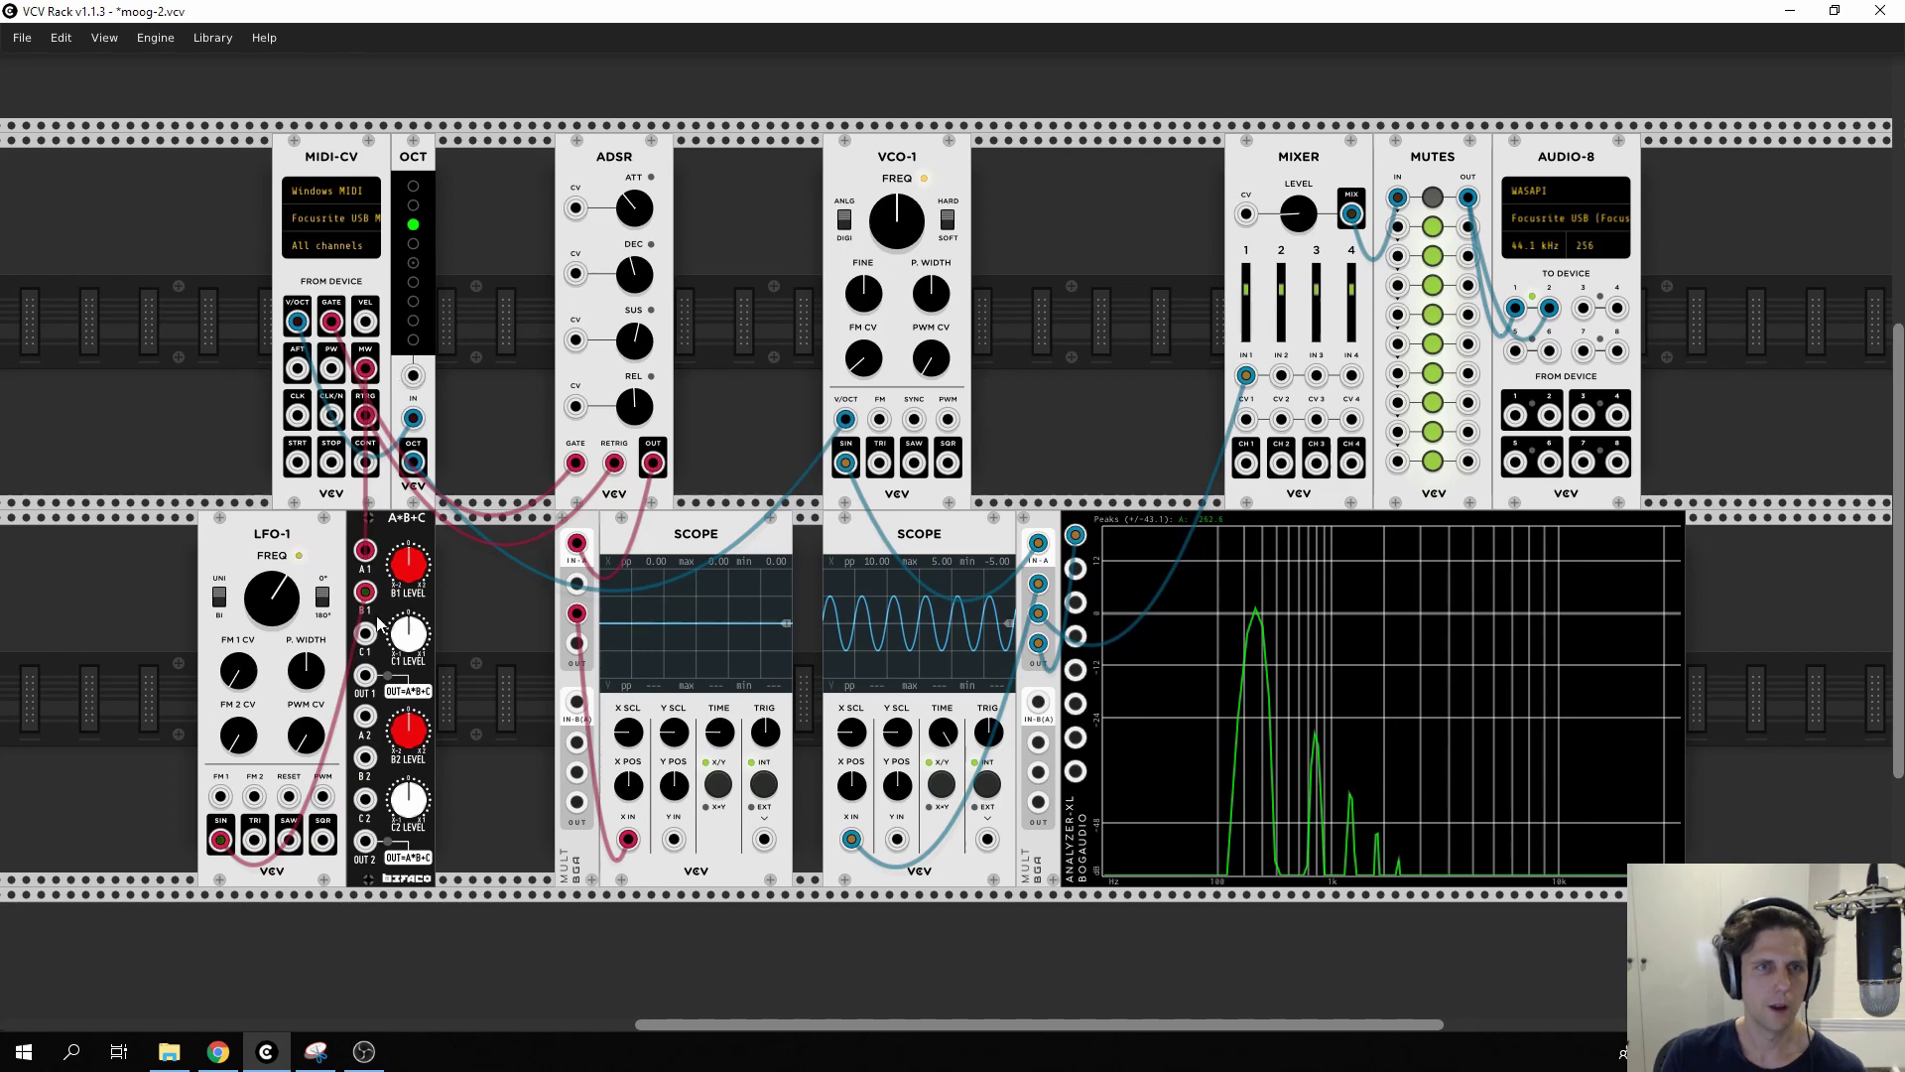
Find the VCV Scope in the module browser and place one directly before MIDI-CV in the upper row.
{"action": "right_click", "coordinate": [115, 328]}
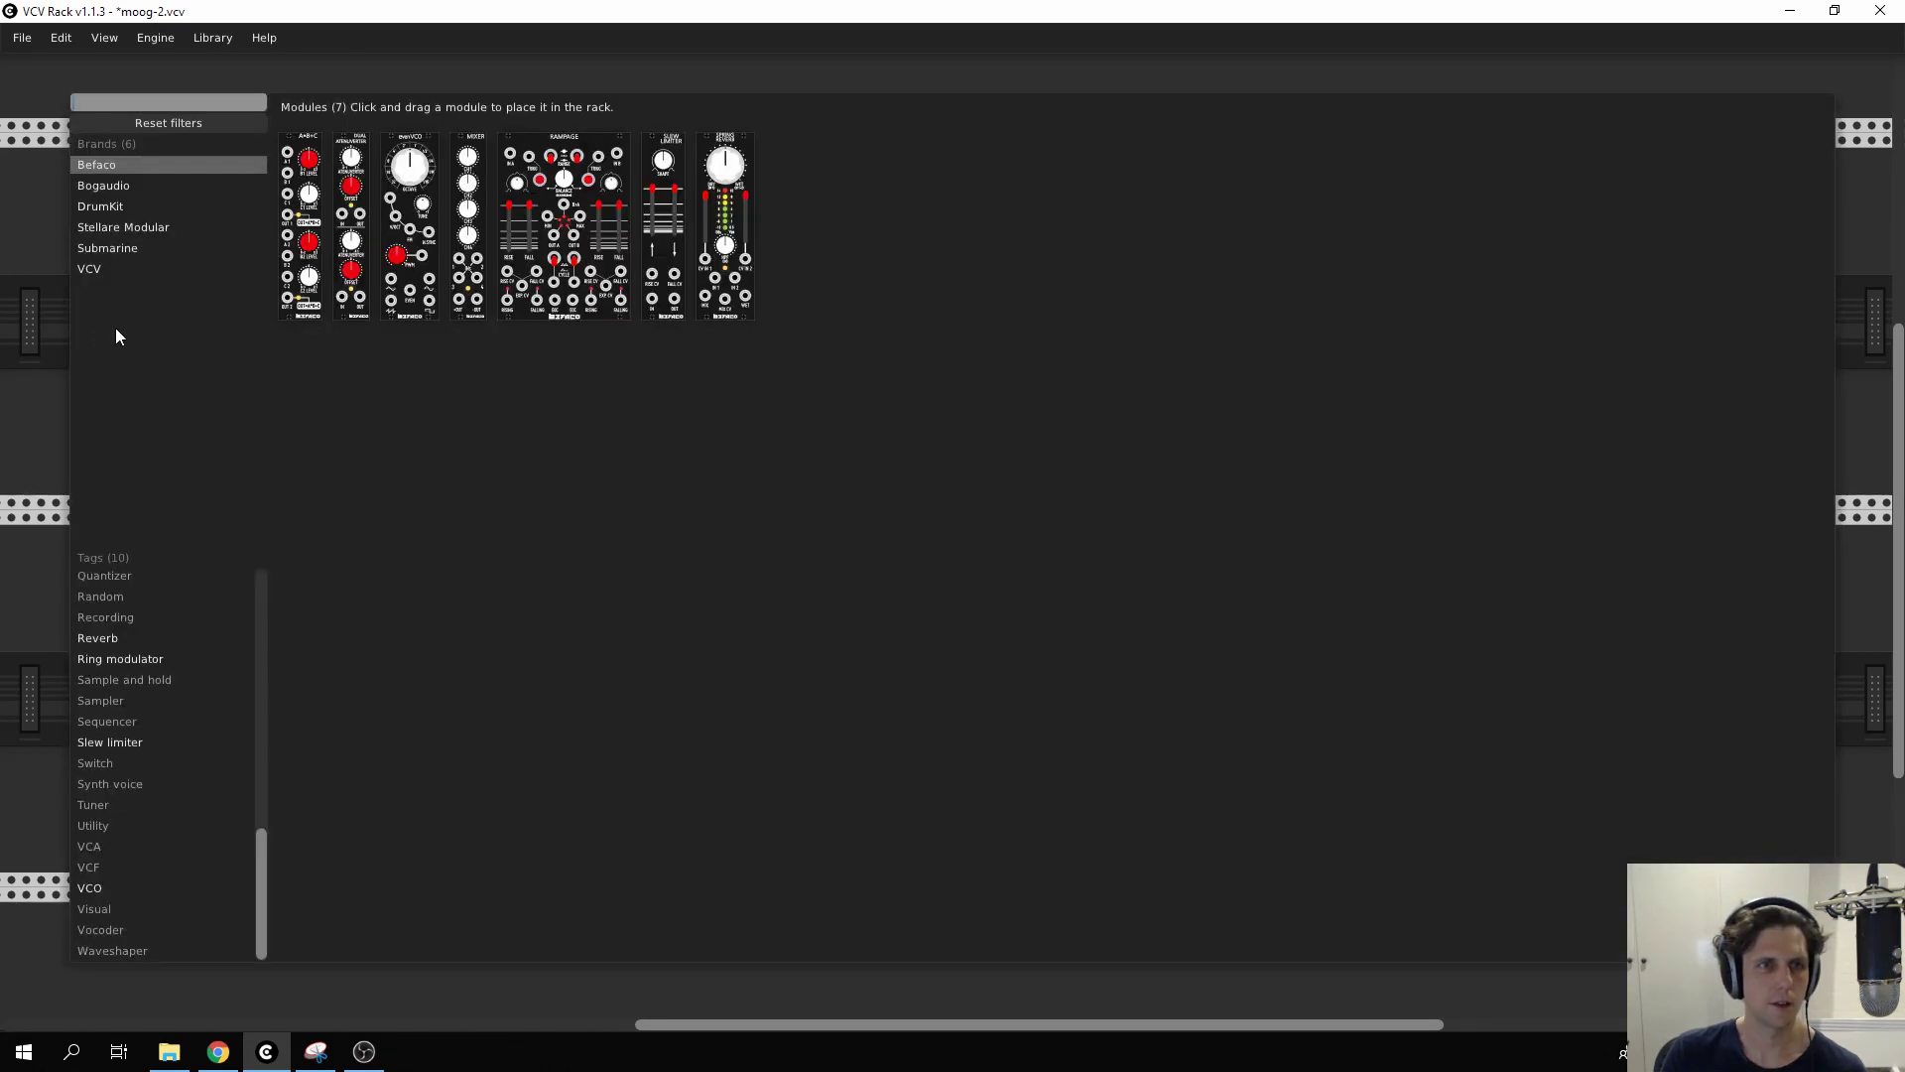
{"action": "type", "text": "scope"}
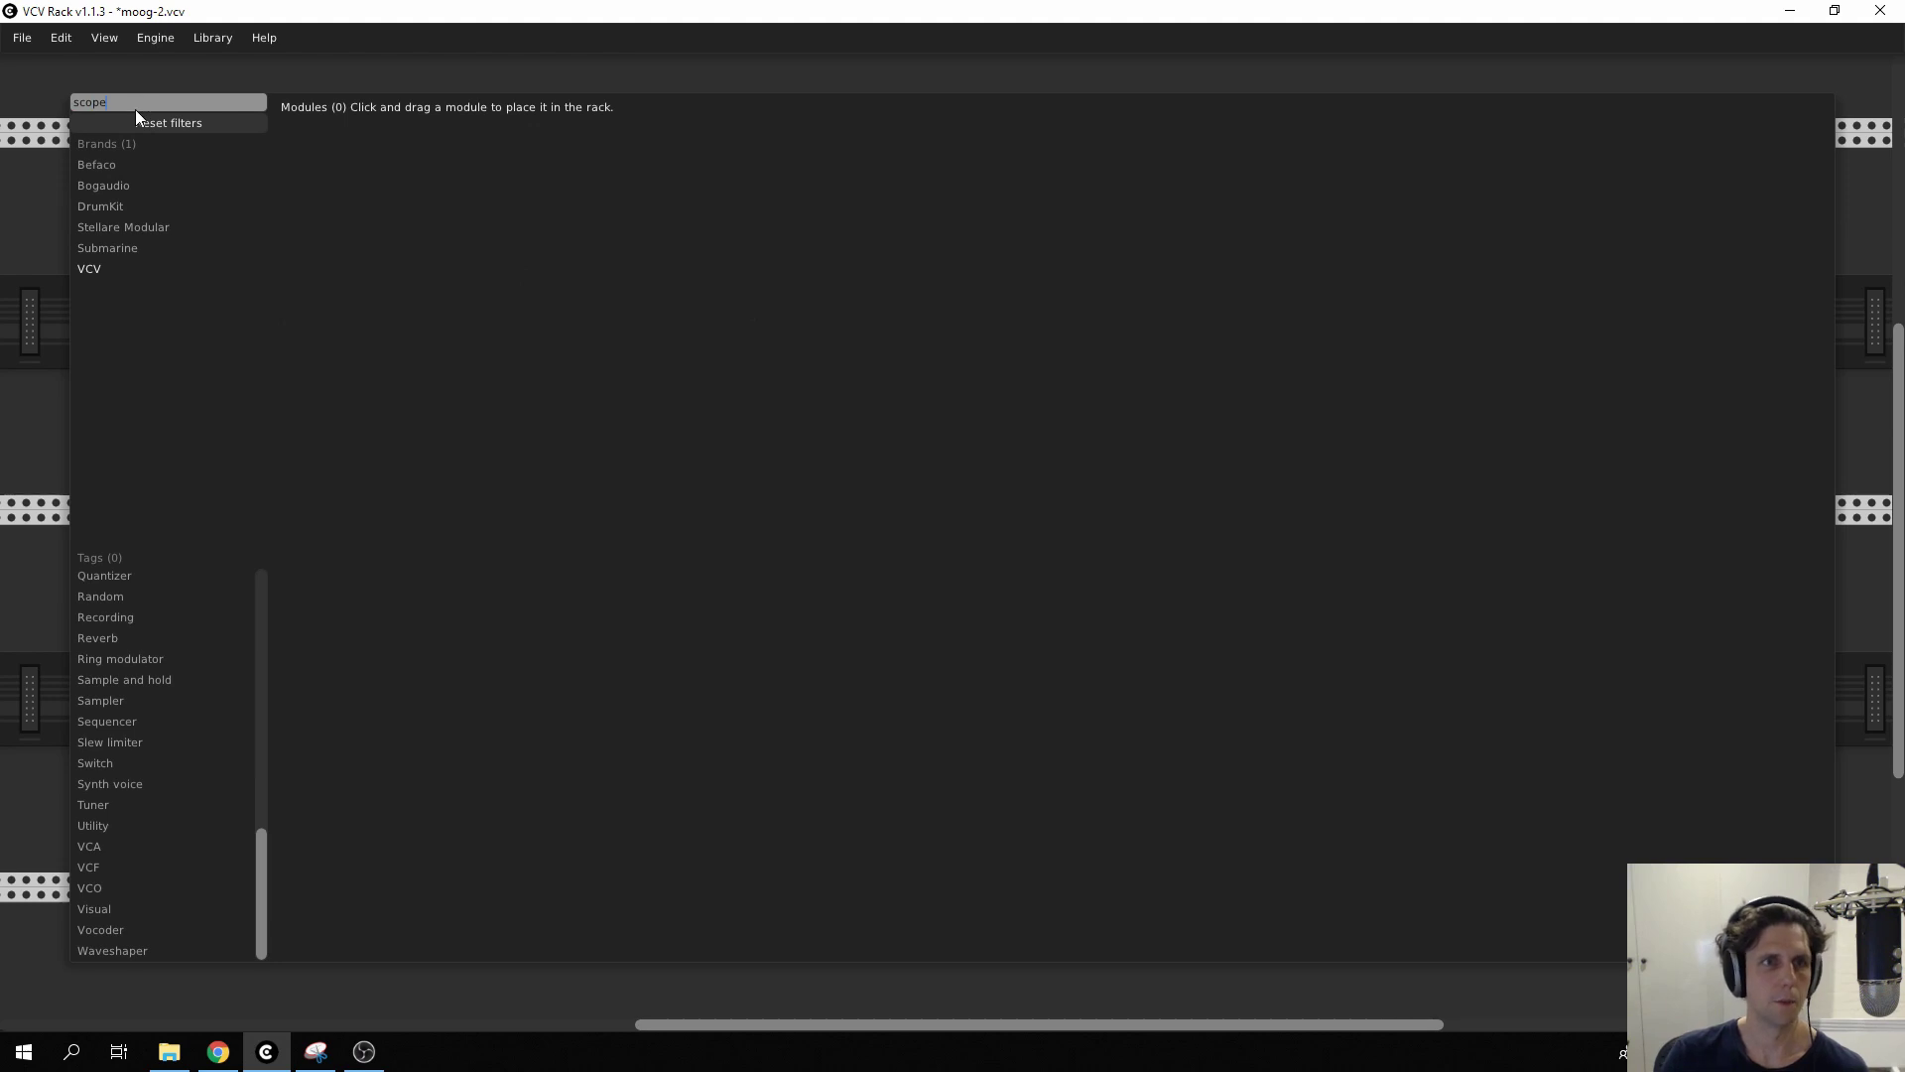
{"action": "left_click", "coordinate": [110, 266]}
{"action": "left_click", "coordinate": [322, 194]}
{"action": "left_click", "coordinate": [162, 247]}
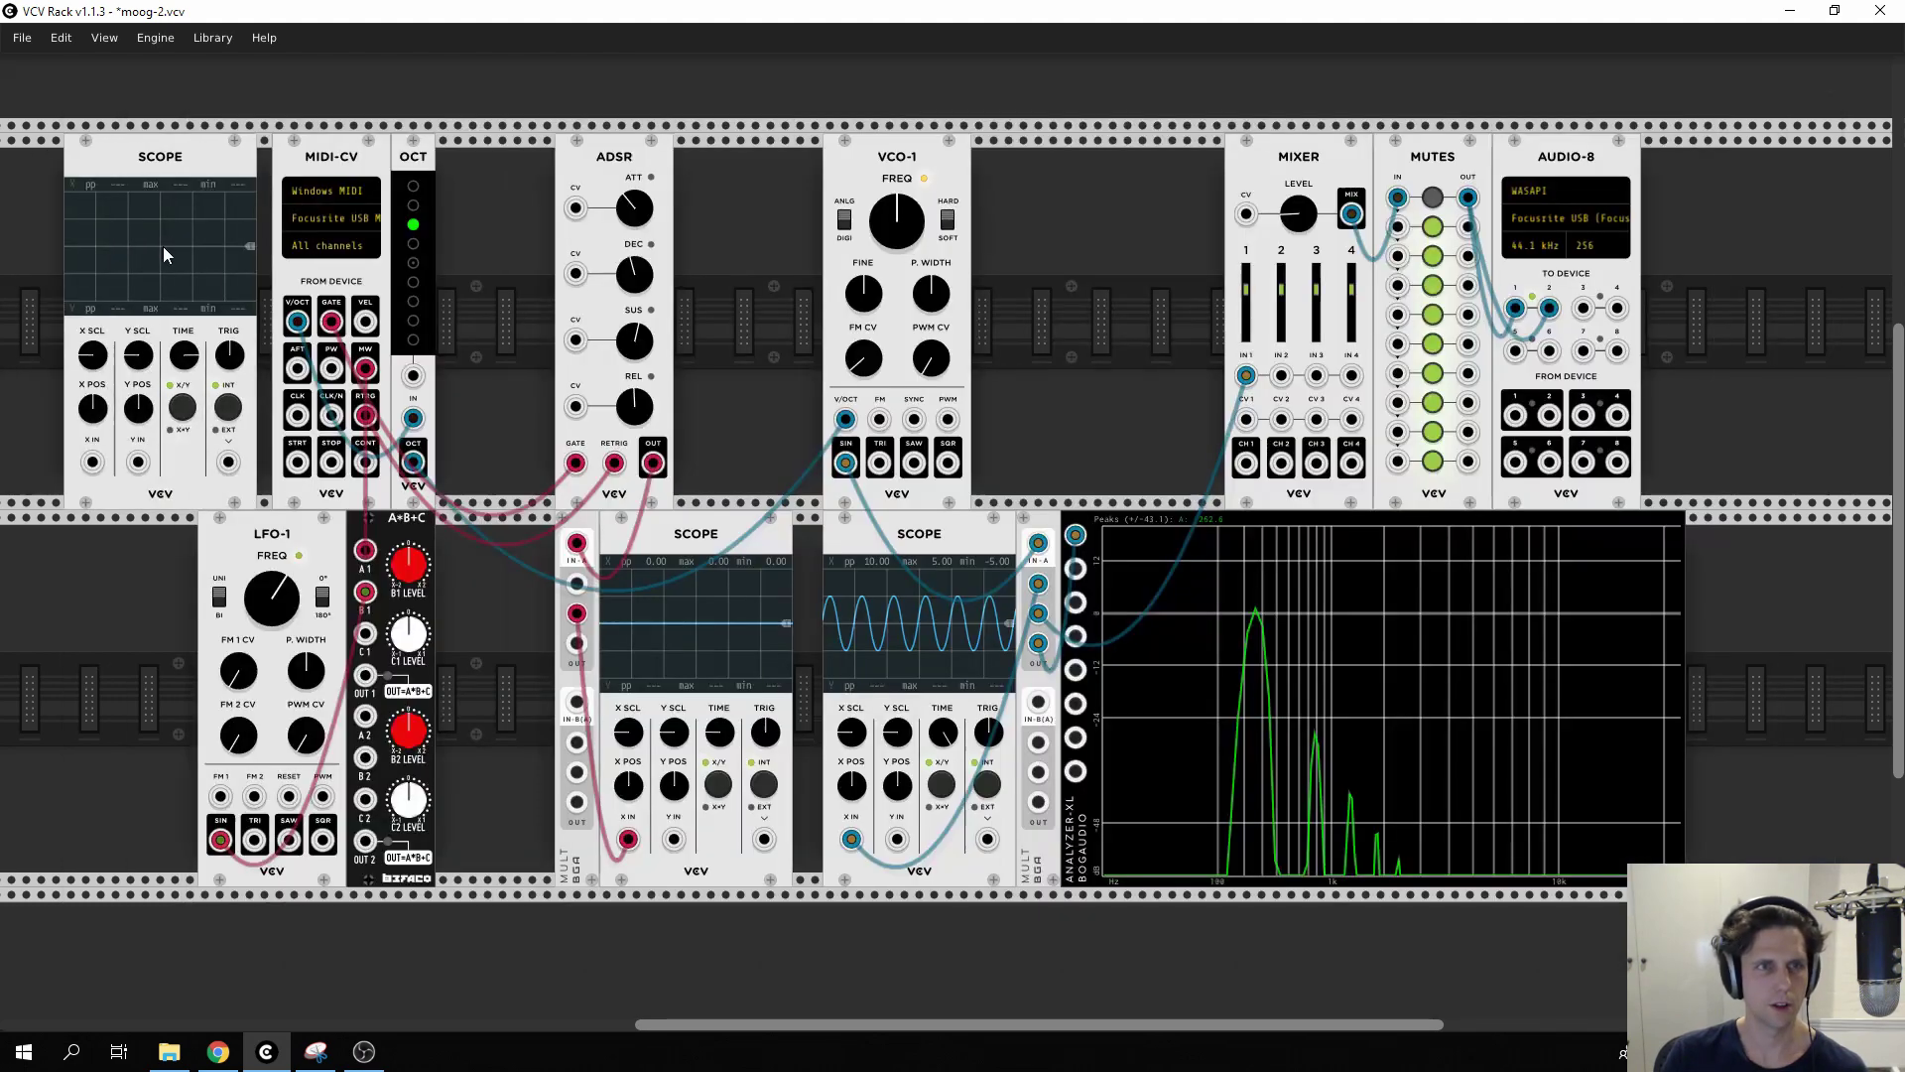
Inspect the mod wheel and LFO signals on the new Scope's X and Y inputs, and return both cables to A*B+C's A1 and B1.
{"action": "mouse_move", "coordinate": [365, 370]}
{"action": "left_mouse_down"}
{"action": "mouse_move", "coordinate": [184, 486]}
{"action": "mouse_move", "coordinate": [198, 467]}
{"action": "mouse_move", "coordinate": [91, 463]}
{"action": "left_mouse_up"}
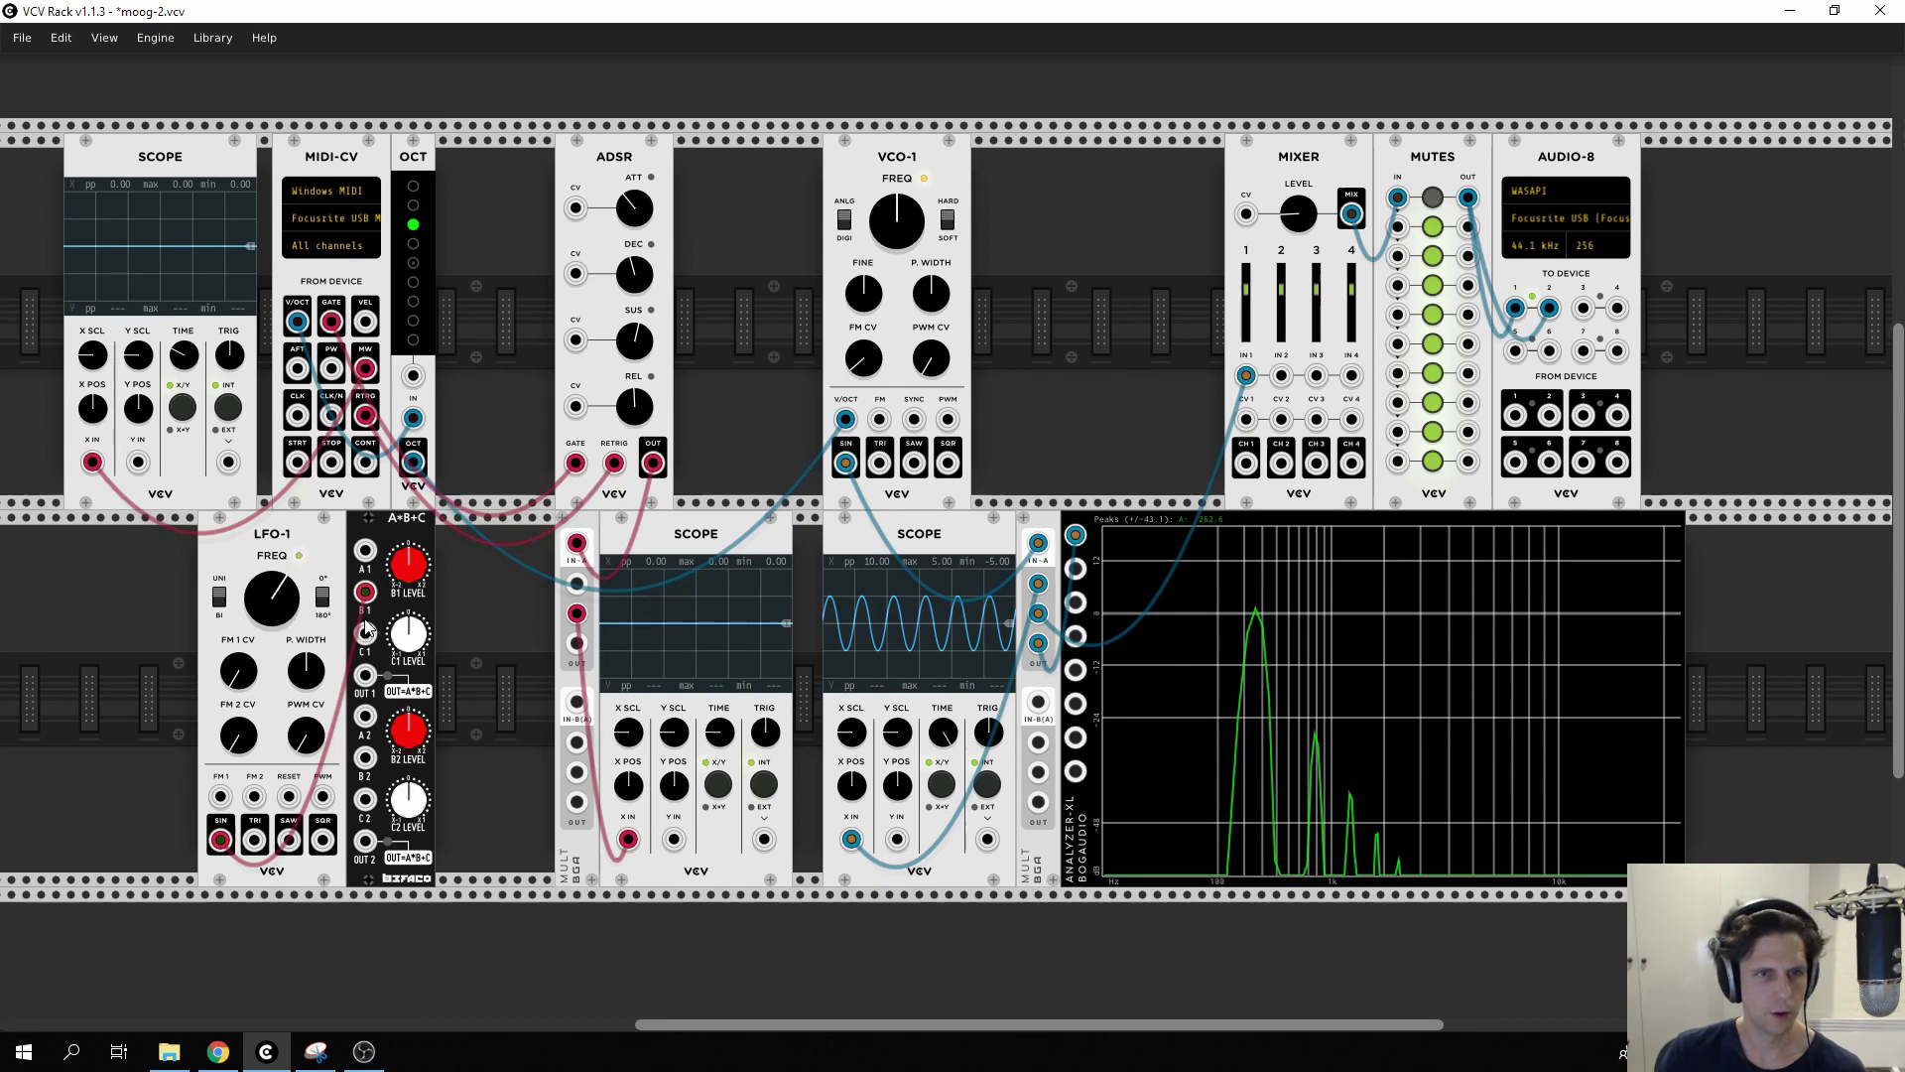
{"action": "left_click_drag", "start_coordinate": [365, 592], "coordinate": [138, 461]}
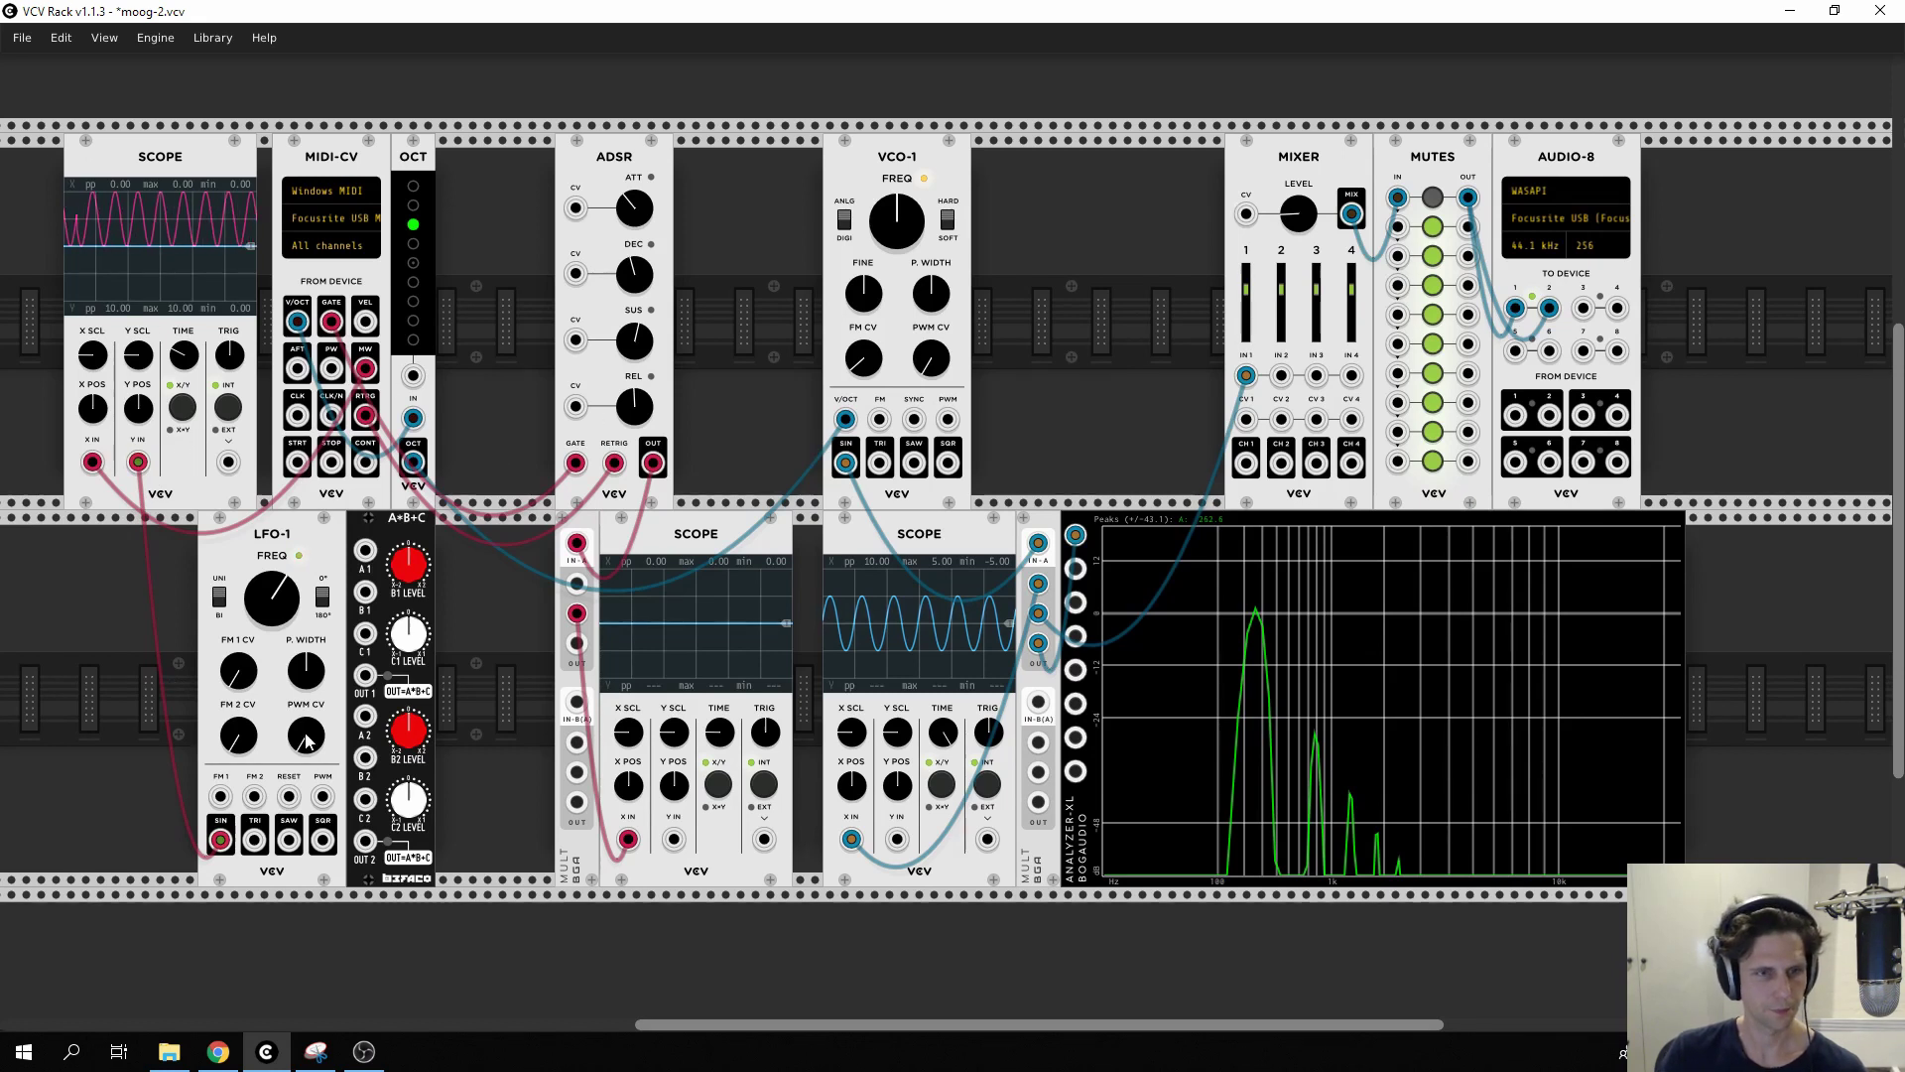
{"action": "mouse_move", "coordinate": [138, 462]}
{"action": "left_mouse_down"}
{"action": "mouse_move", "coordinate": [297, 595]}
{"action": "mouse_move", "coordinate": [365, 618]}
{"action": "mouse_move", "coordinate": [366, 592]}
{"action": "mouse_move", "coordinate": [199, 476]}
{"action": "mouse_move", "coordinate": [365, 551]}
{"action": "left_mouse_up"}
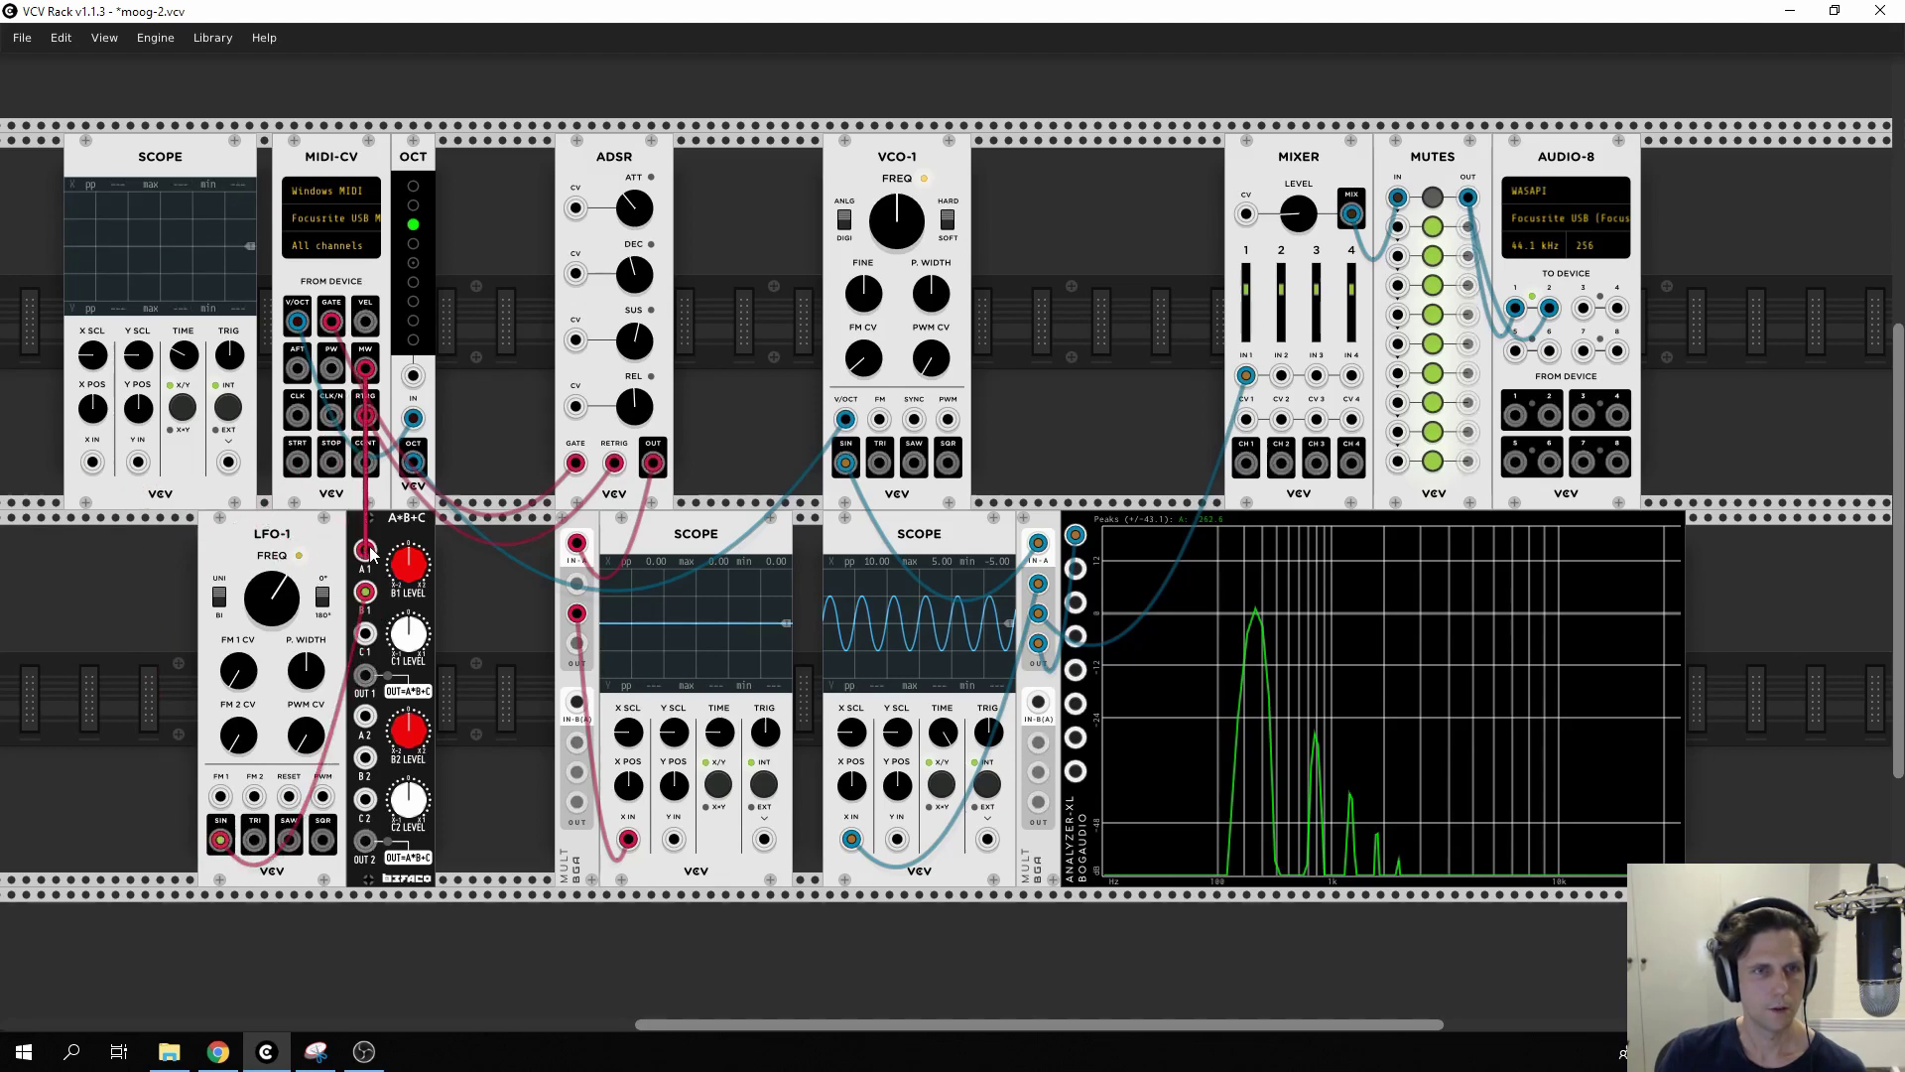
Patch A*B+C's OUT 1 into the new Scope's X IN and raise the B1 Level above its midpoint.
{"action": "mouse_move", "coordinate": [365, 675]}
{"action": "left_mouse_down"}
{"action": "mouse_move", "coordinate": [426, 655]}
{"action": "mouse_move", "coordinate": [92, 462]}
{"action": "left_mouse_up"}
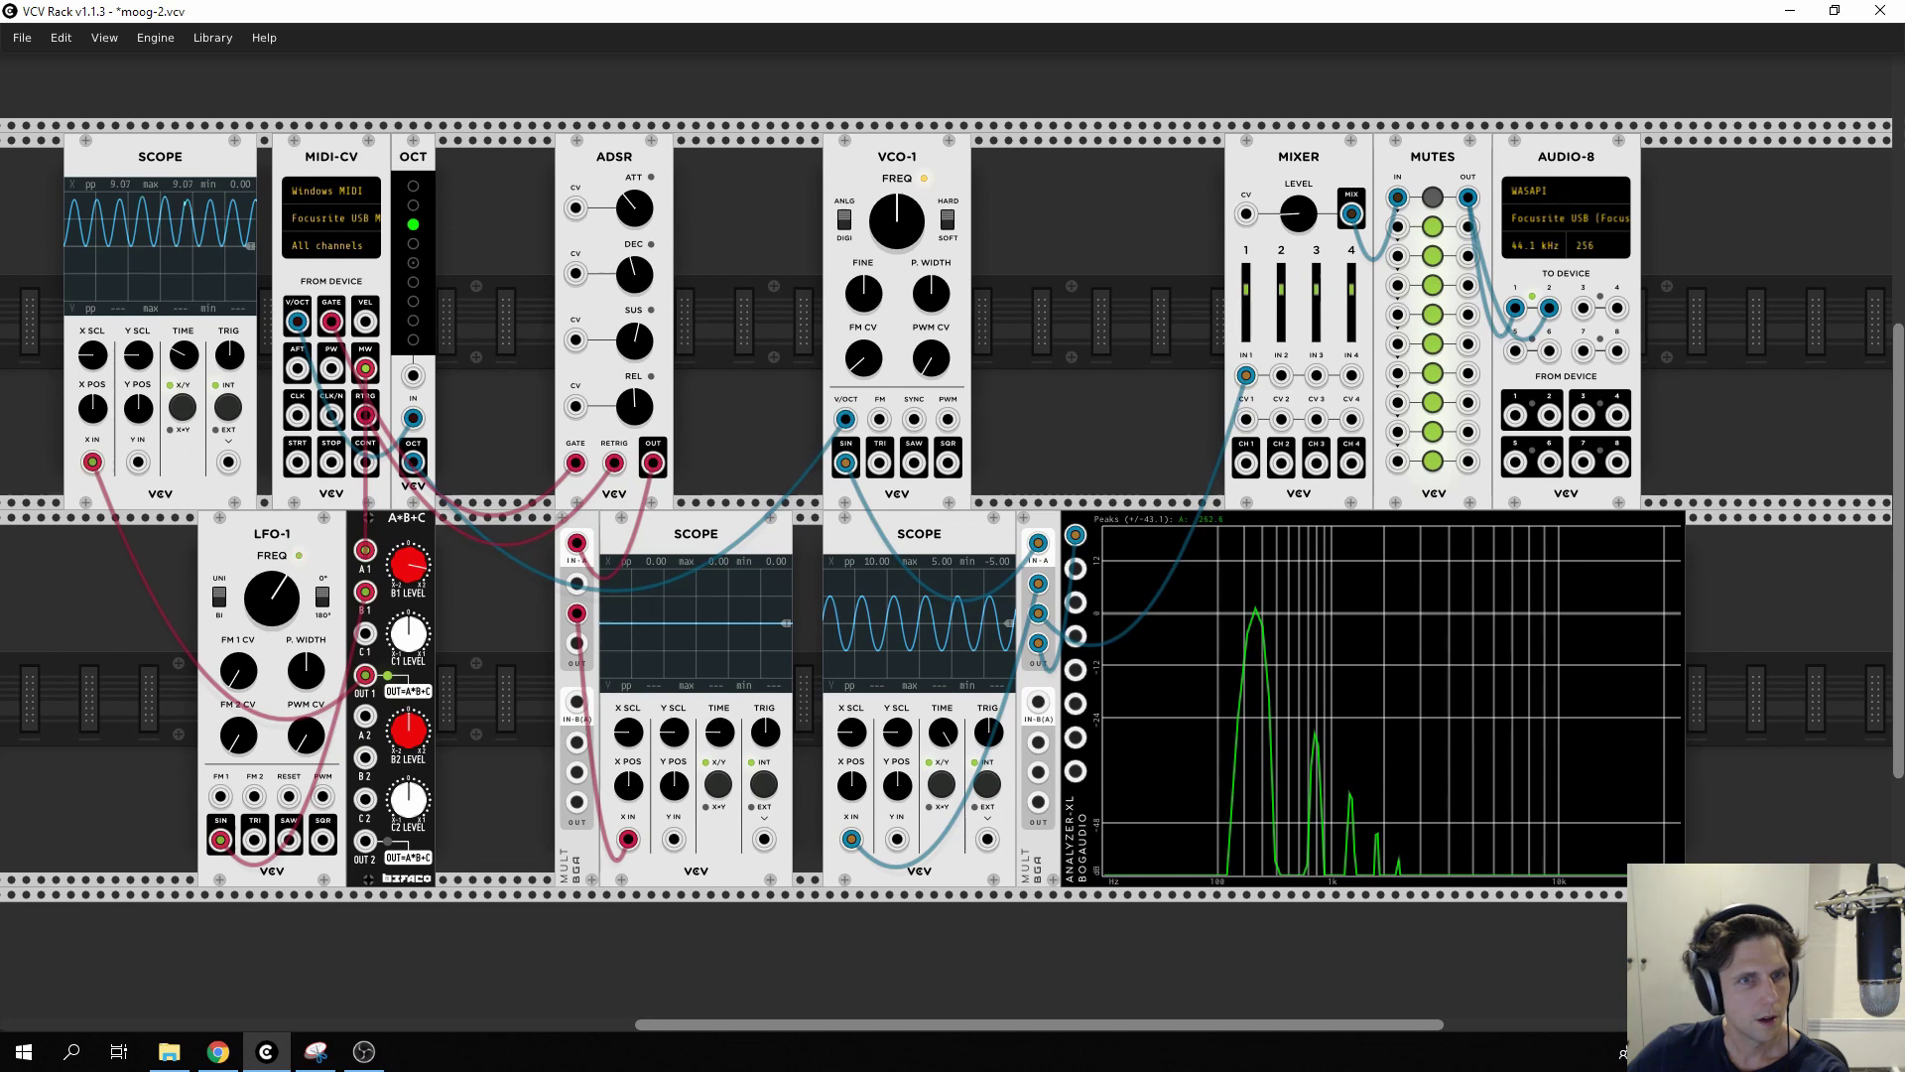
{"action": "left_click_drag", "start_coordinate": [411, 568], "coordinate": [407, 566]}
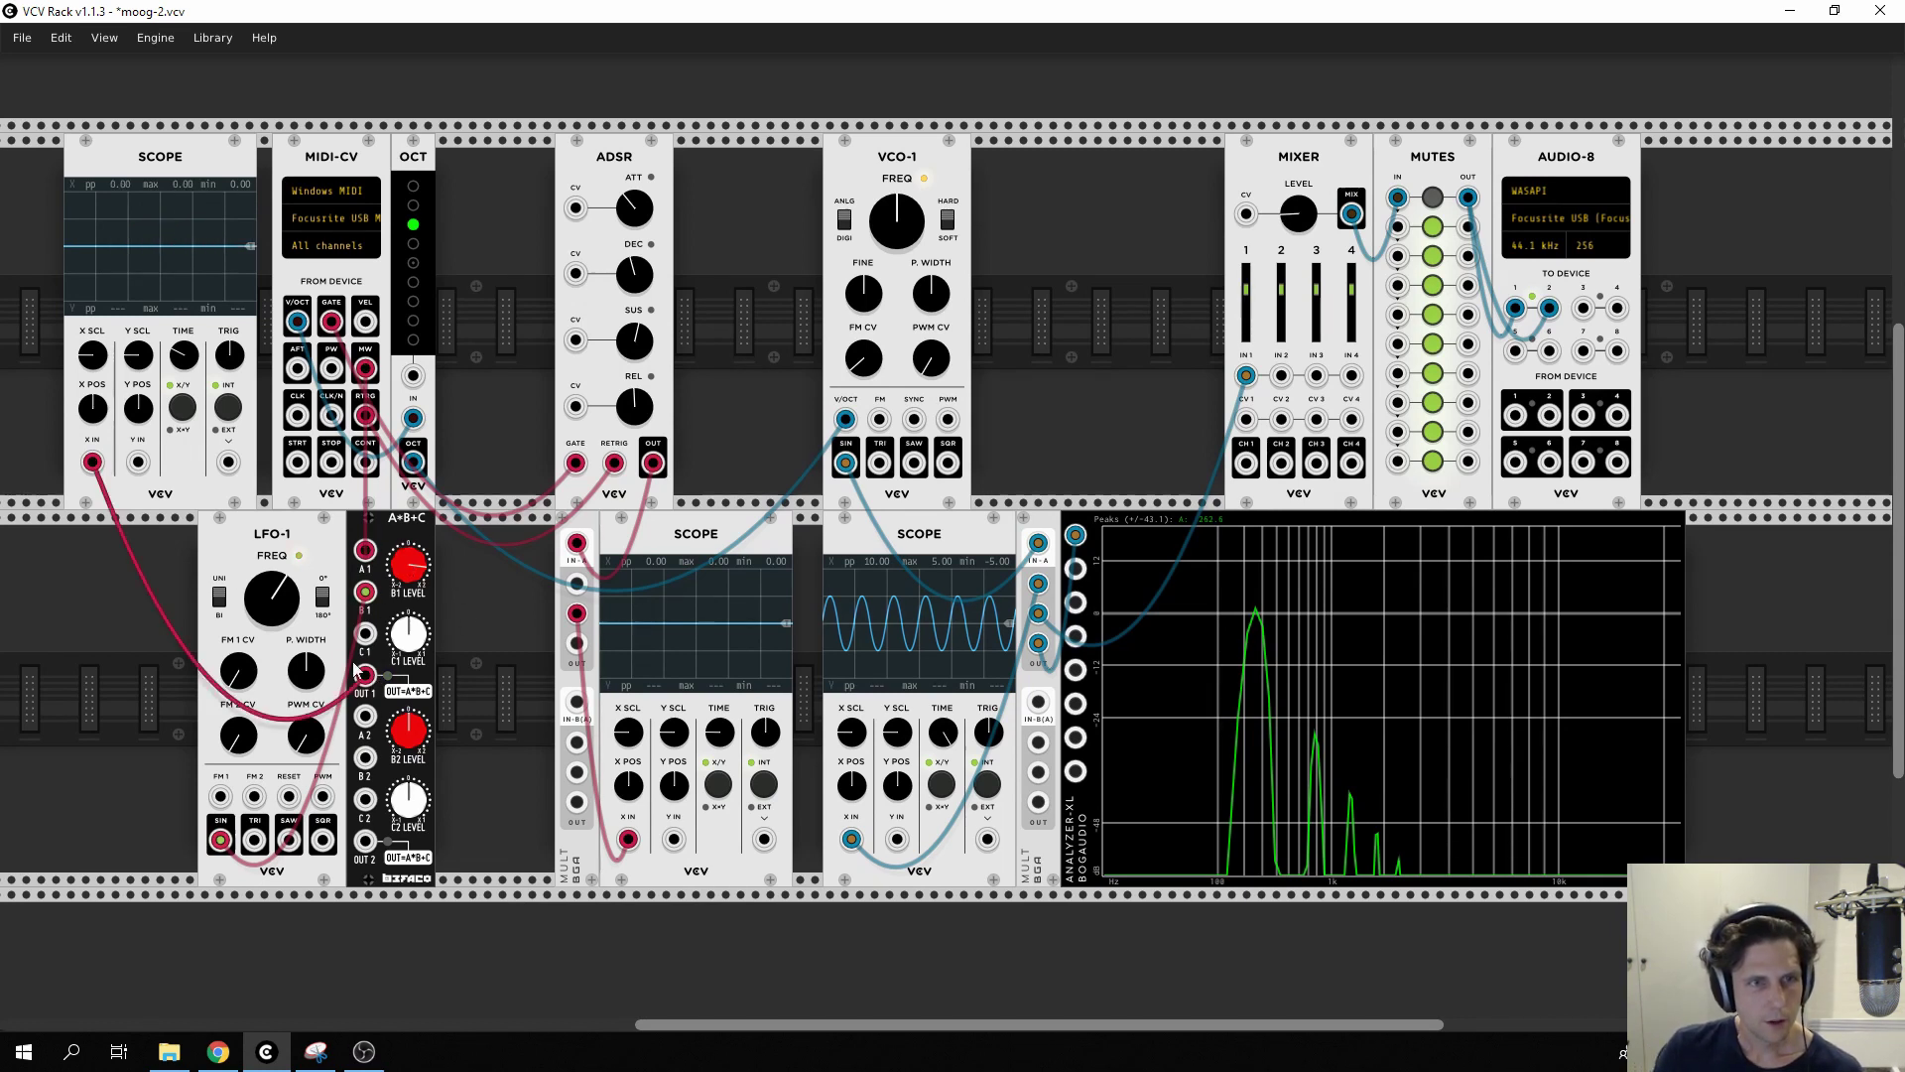
Patch A*B+C's OUT 1 into VCO-1's FM input and the Mult's envelope output into the Mixer's CV 1, with the first Mutes channel unmuted.
{"action": "left_click_drag", "start_coordinate": [366, 676], "coordinate": [879, 419]}
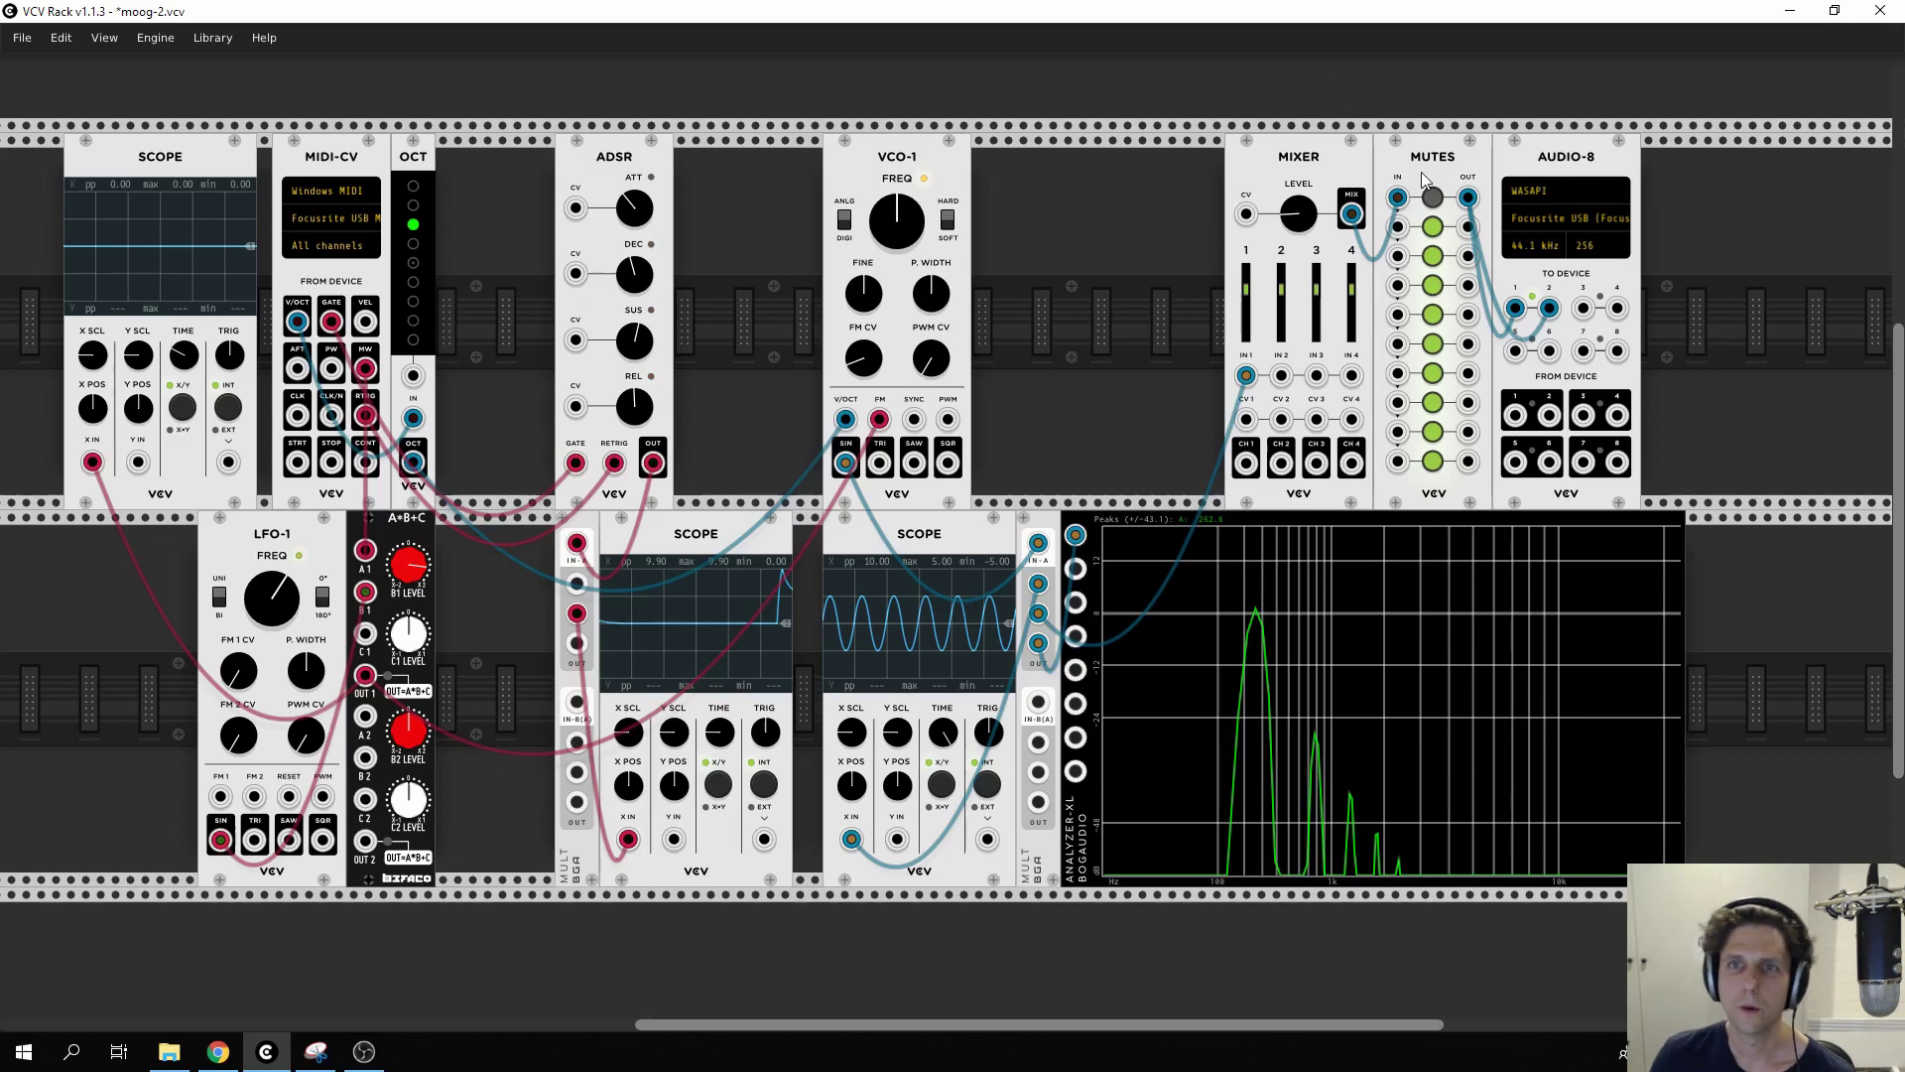
{"action": "left_click", "coordinate": [1434, 198]}
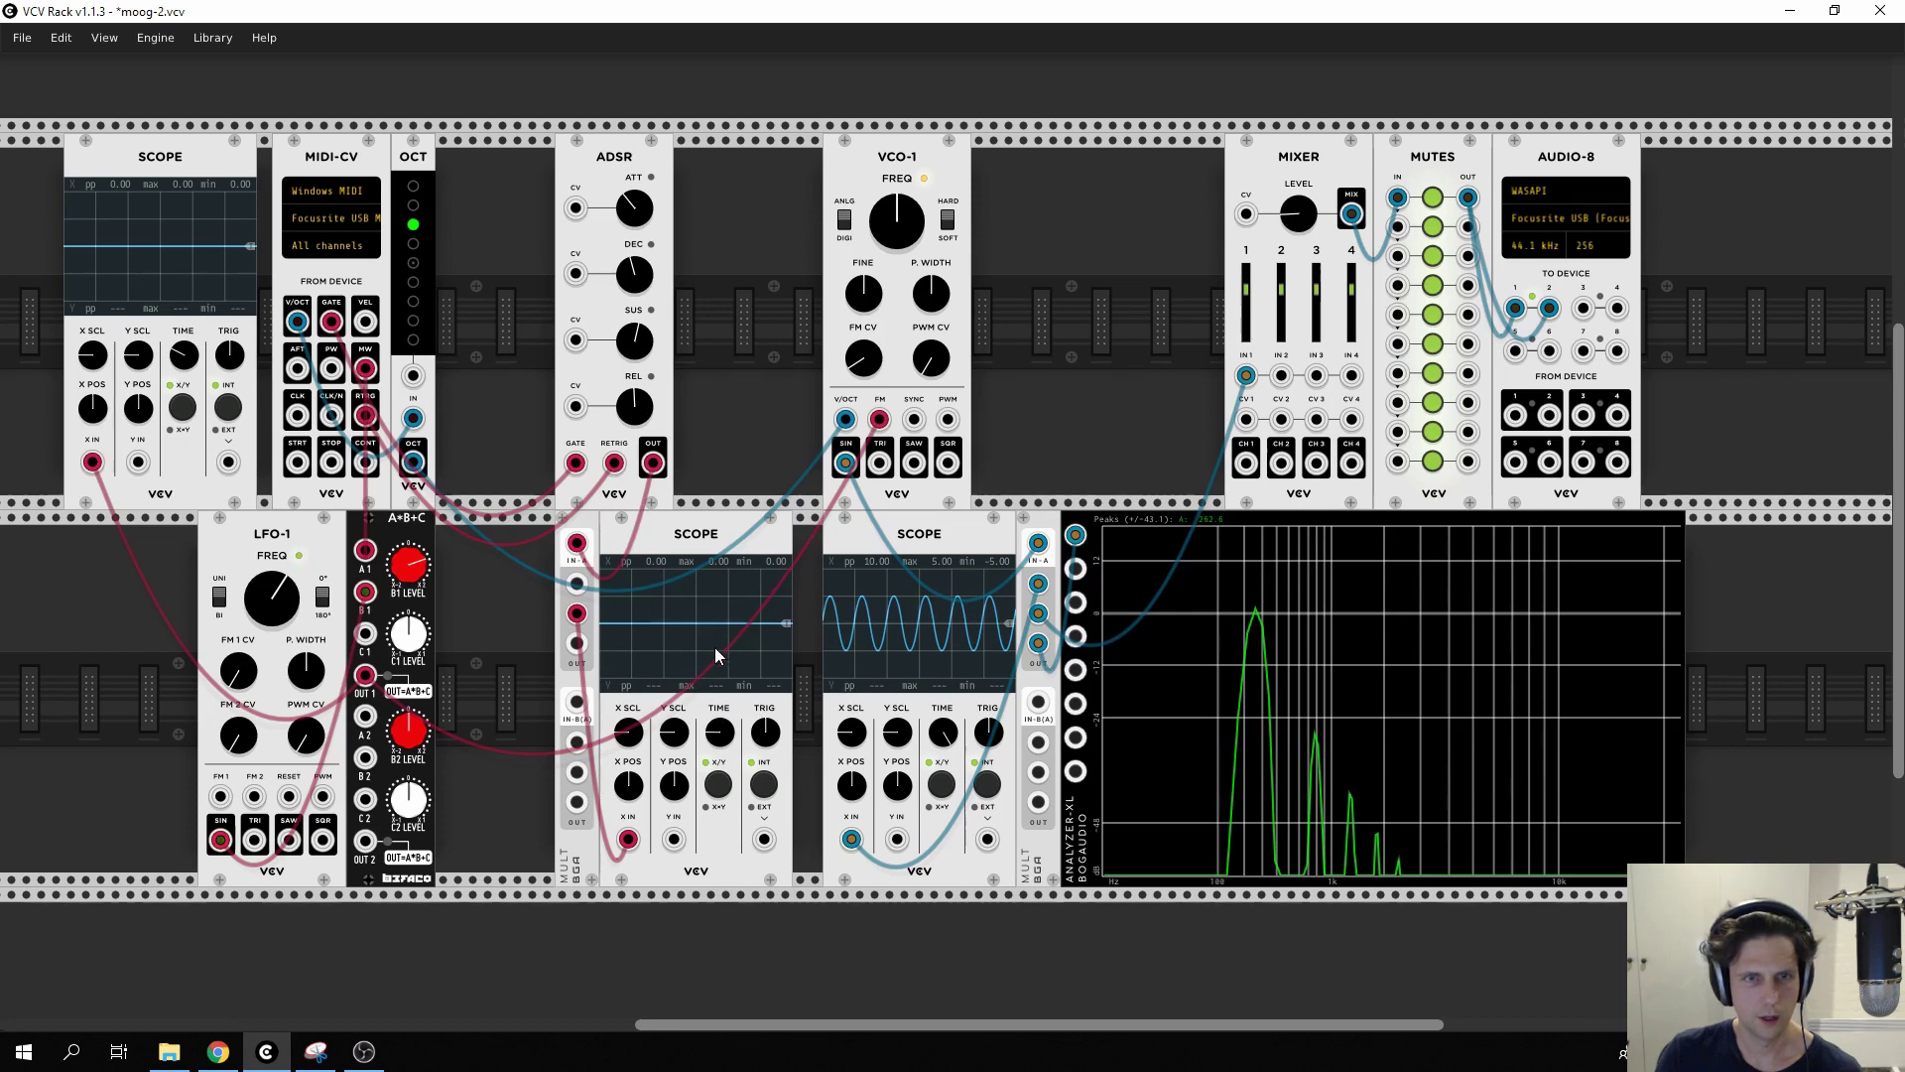
{"action": "left_click_drag", "start_coordinate": [577, 643], "coordinate": [1247, 419]}
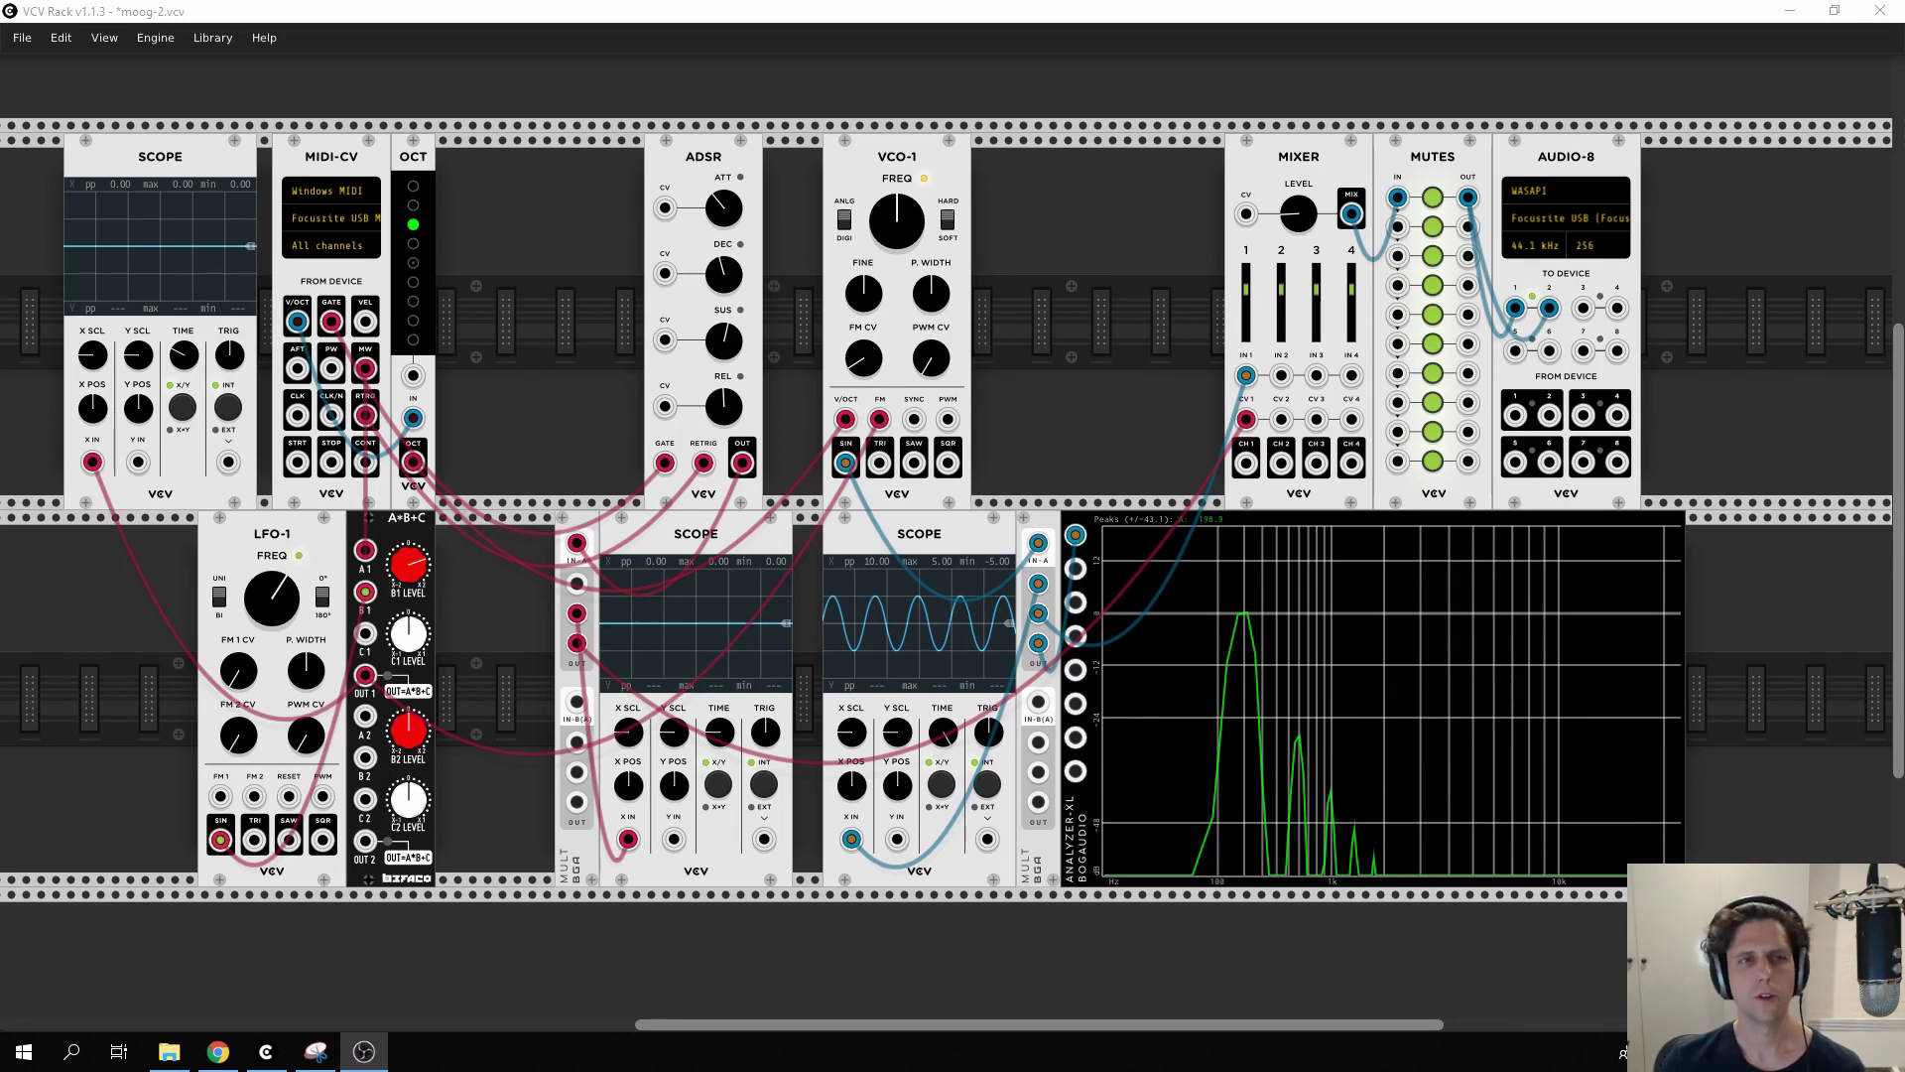
Add a Befaco Slew Limiter between OCT and ADSR, with another Bogaudio Mult directly beside it.
{"action": "right_click", "coordinate": [530, 260]}
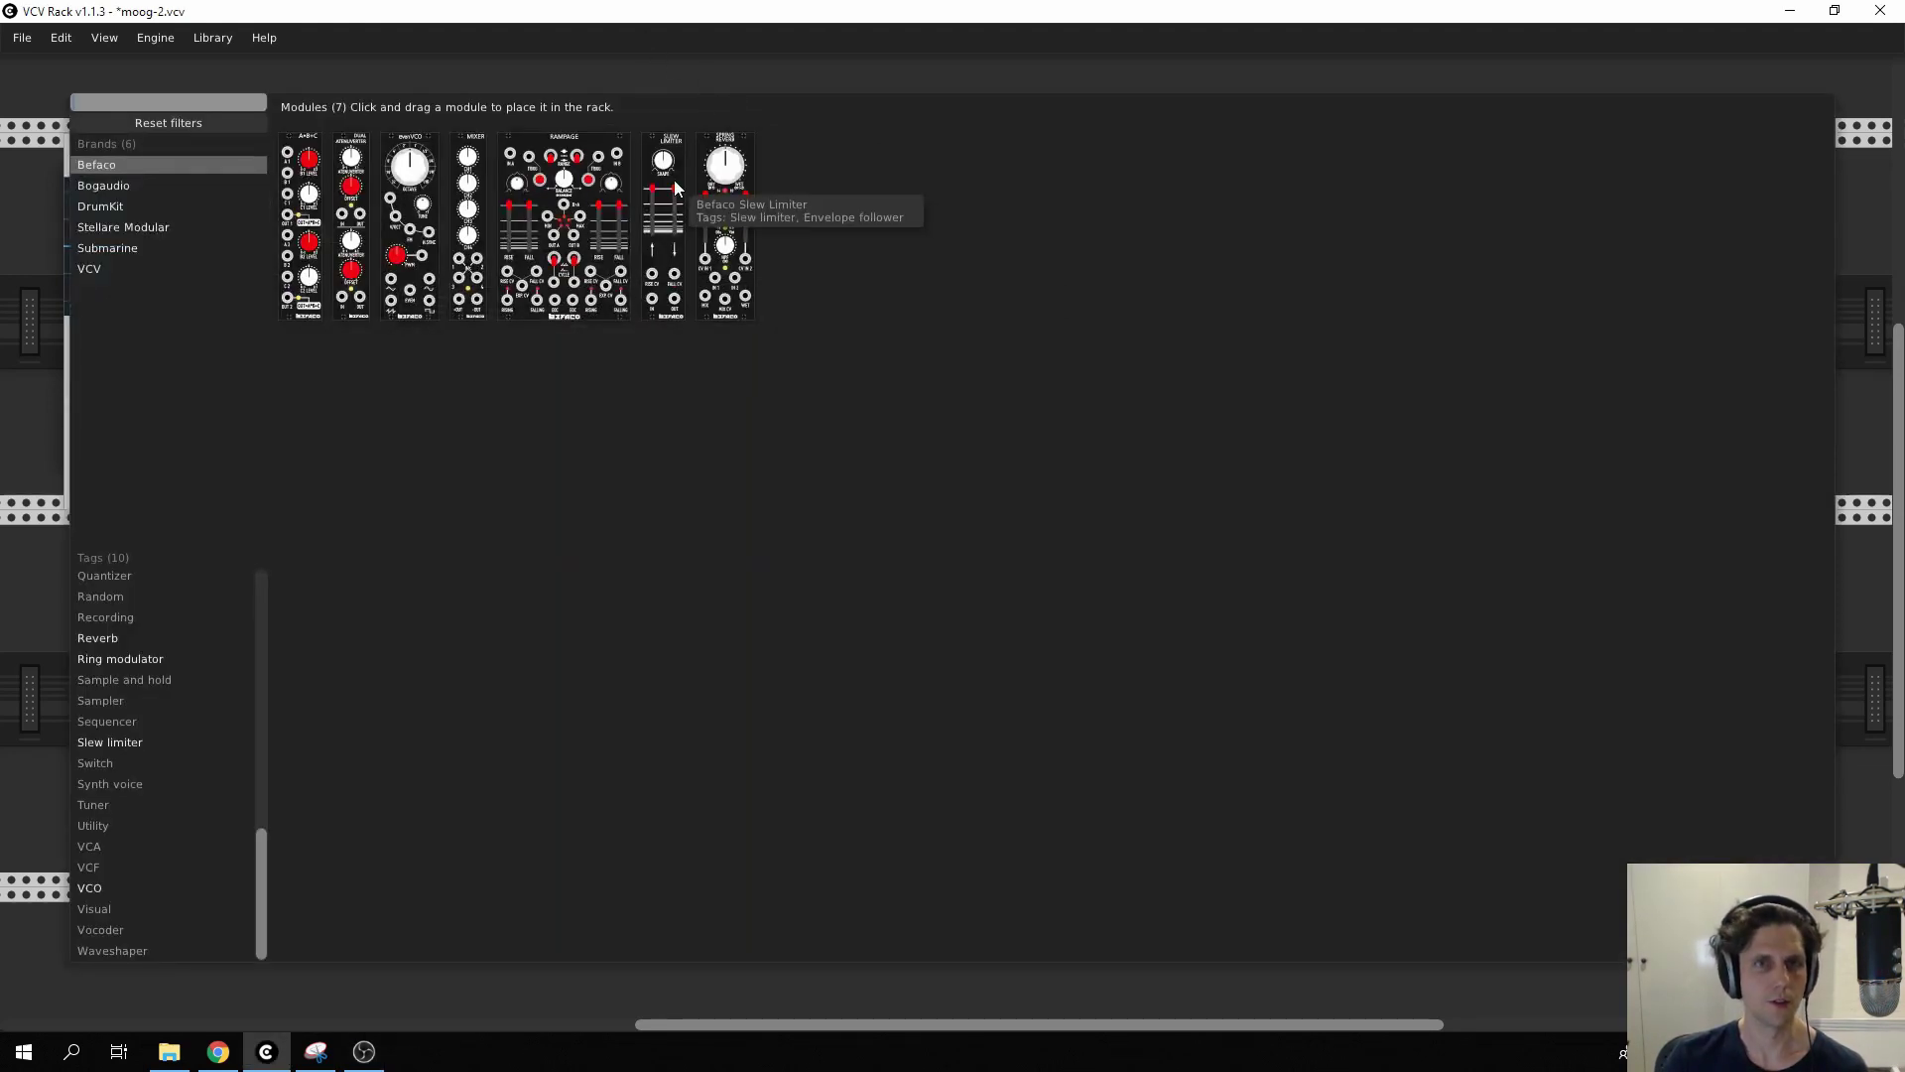
{"action": "left_click_drag", "start_coordinate": [675, 188], "coordinate": [526, 255]}
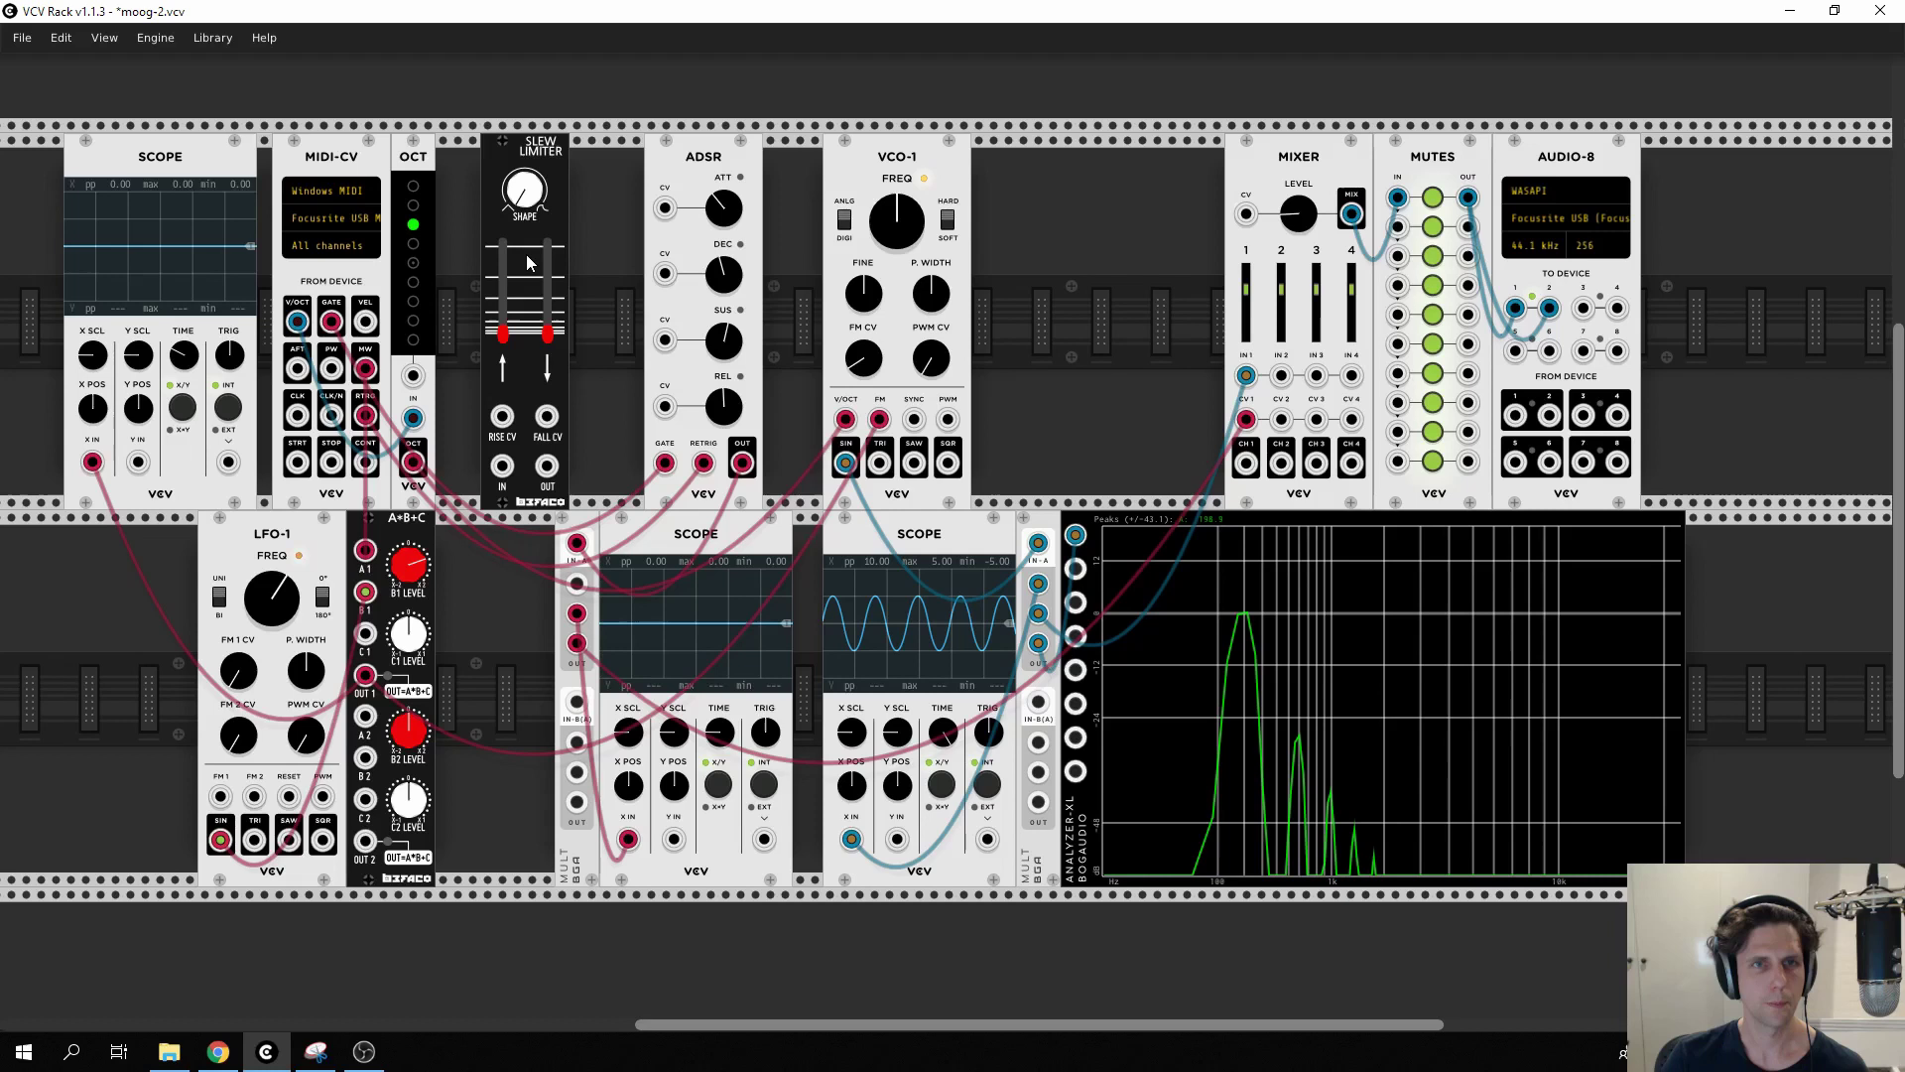
{"action": "right_click", "coordinate": [593, 526]}
{"action": "left_click", "coordinate": [646, 663]}
{"action": "mouse_move", "coordinate": [532, 646]}
{"action": "left_mouse_down"}
{"action": "mouse_move", "coordinate": [532, 605]}
{"action": "mouse_move", "coordinate": [519, 680]}
{"action": "left_mouse_up"}
{"action": "left_click_drag", "start_coordinate": [546, 536], "coordinate": [588, 246]}
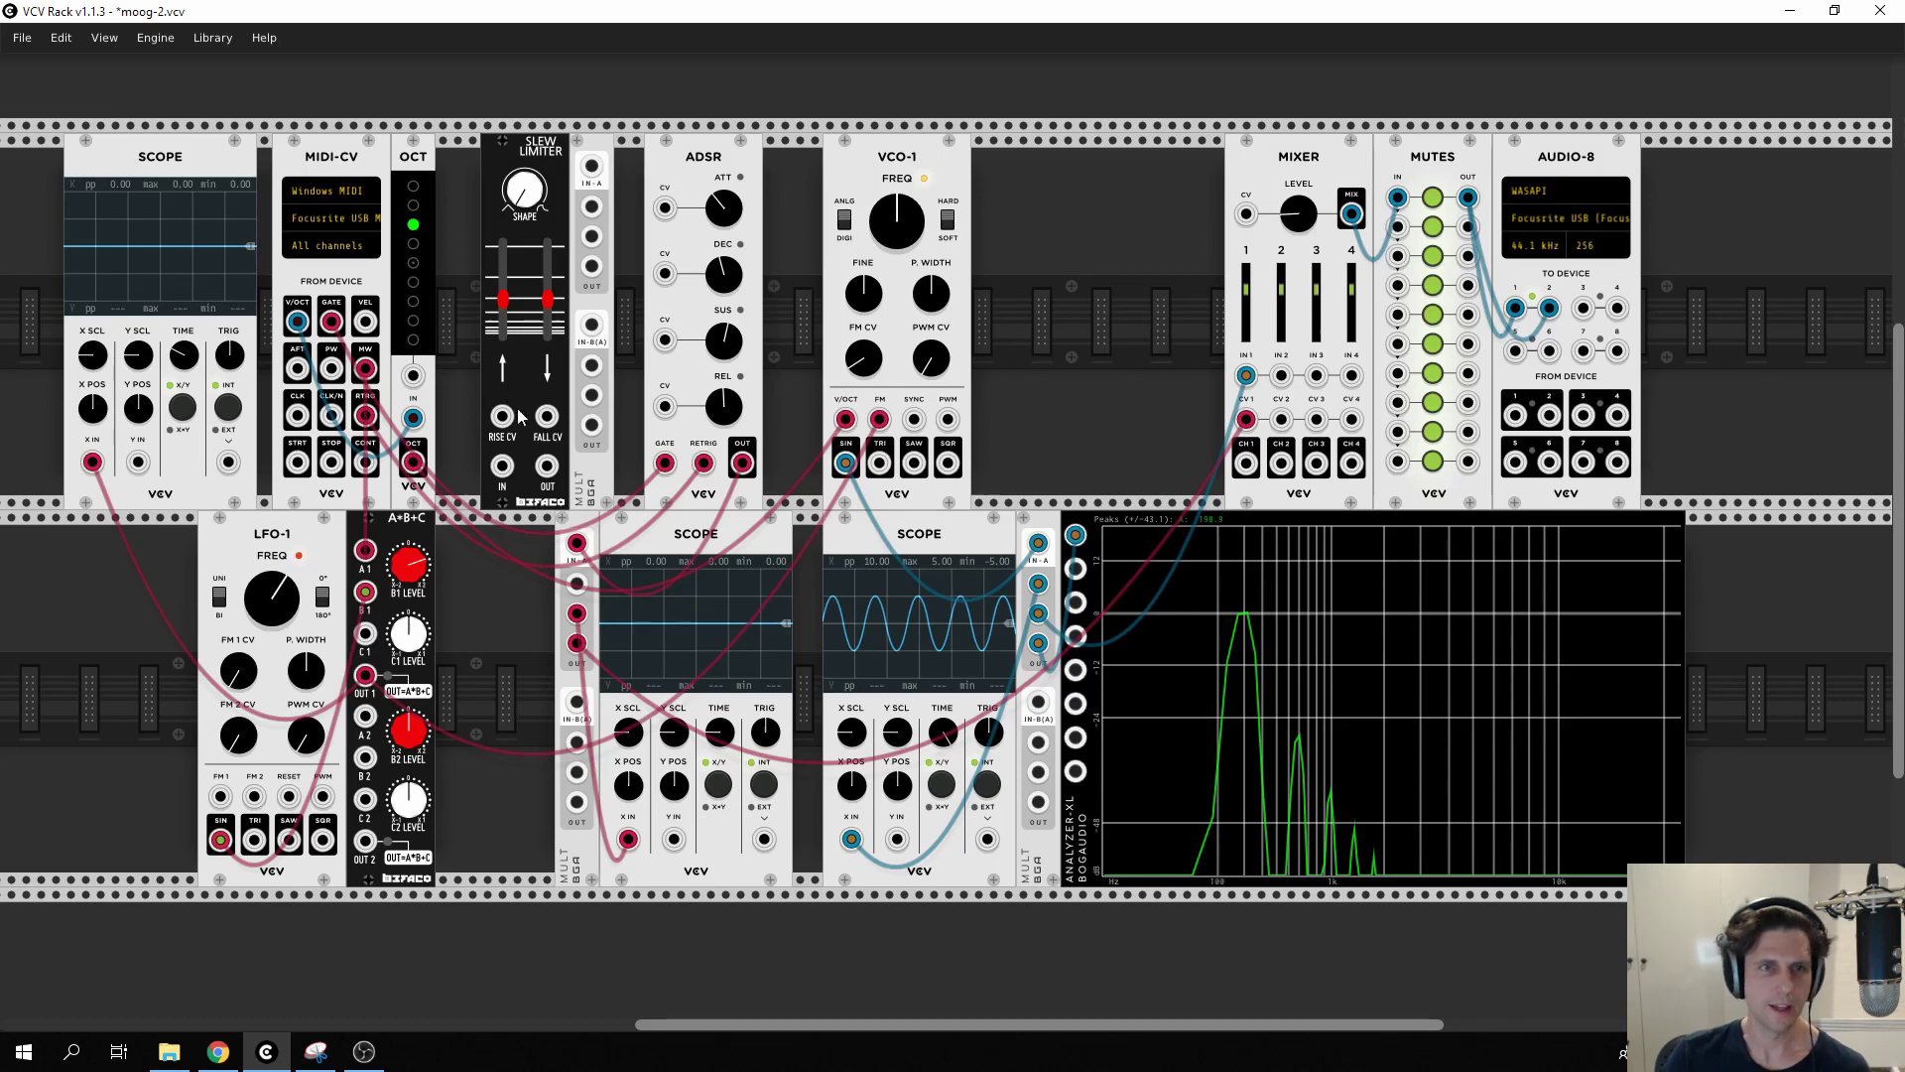
Disconnect OCT from VCO-1's V/OCT, patch the OCT output into the Slew Limiter's IN, and send its OUT to the new Mult's B input.
{"action": "left_click_drag", "start_coordinate": [415, 473], "coordinate": [502, 469]}
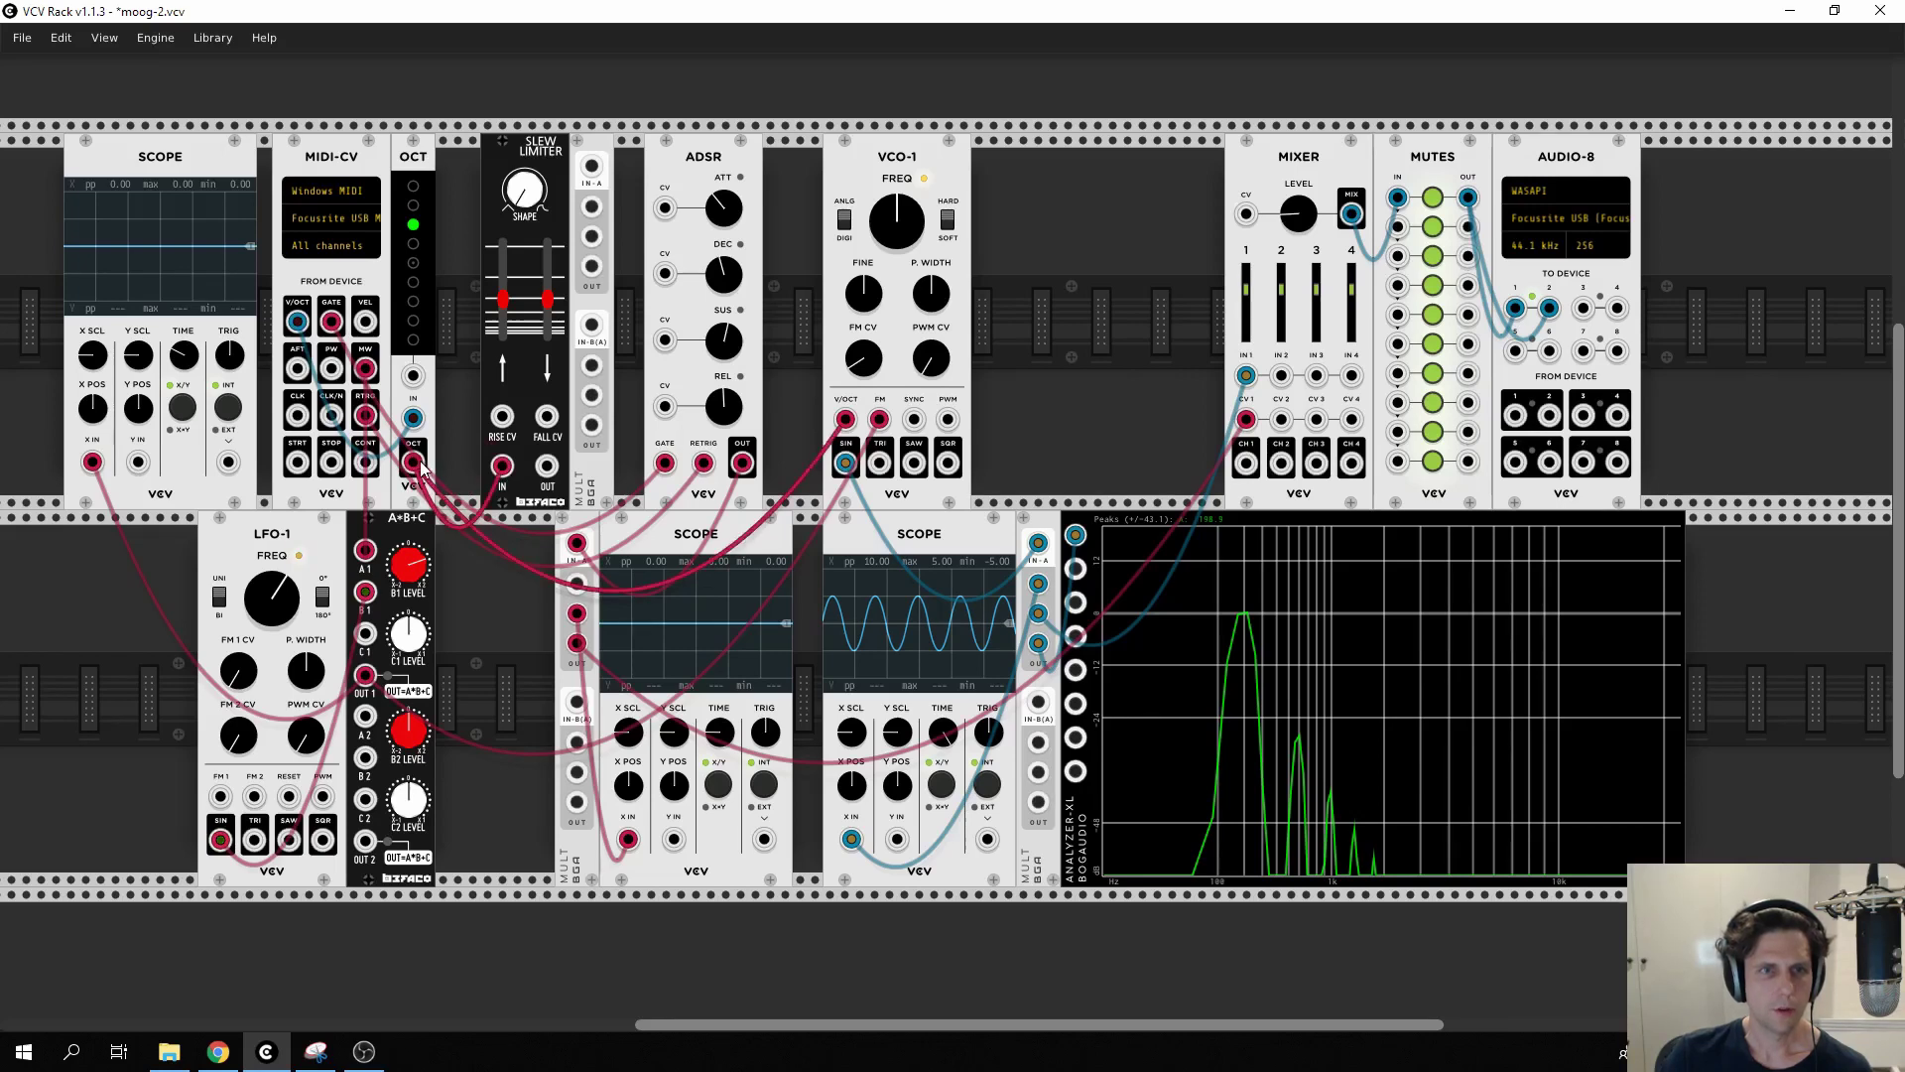
{"action": "left_click_drag", "start_coordinate": [842, 421], "coordinate": [636, 516]}
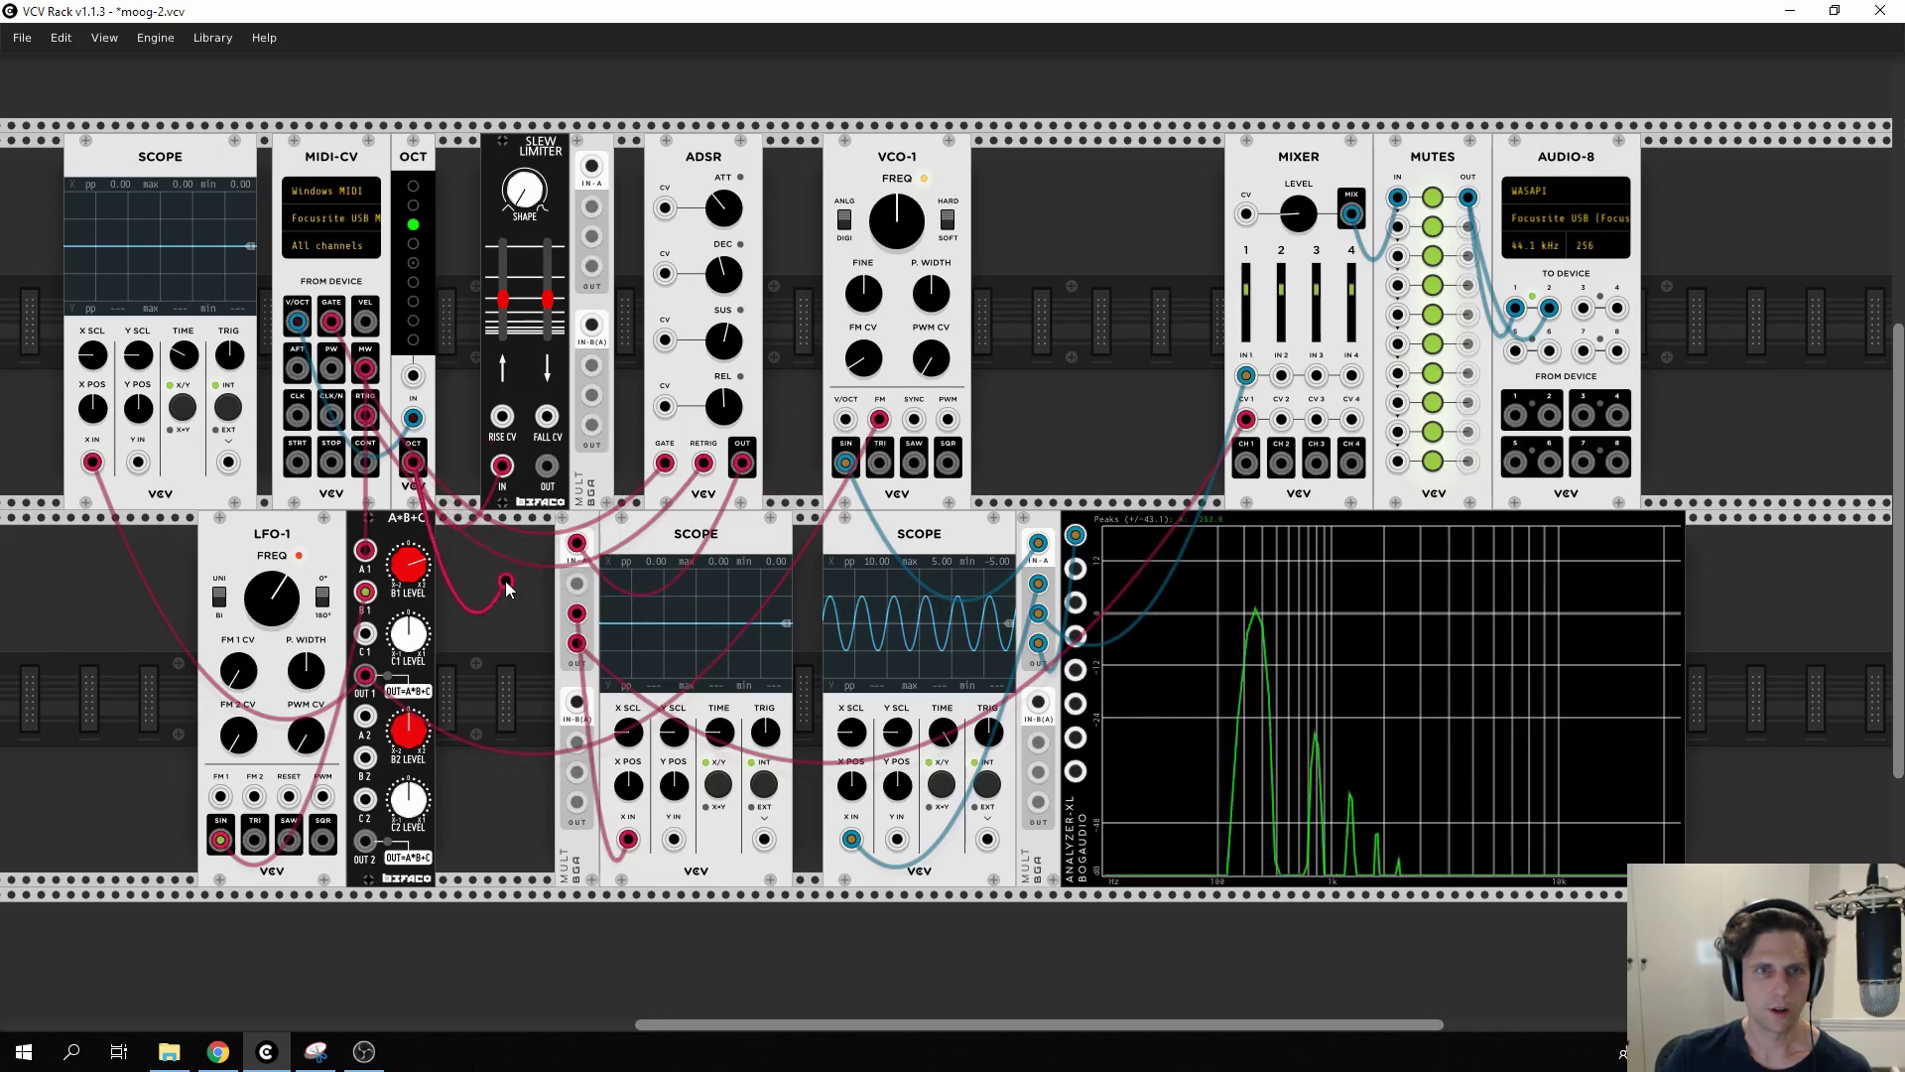
{"action": "left_click_drag", "start_coordinate": [547, 465], "coordinate": [591, 325]}
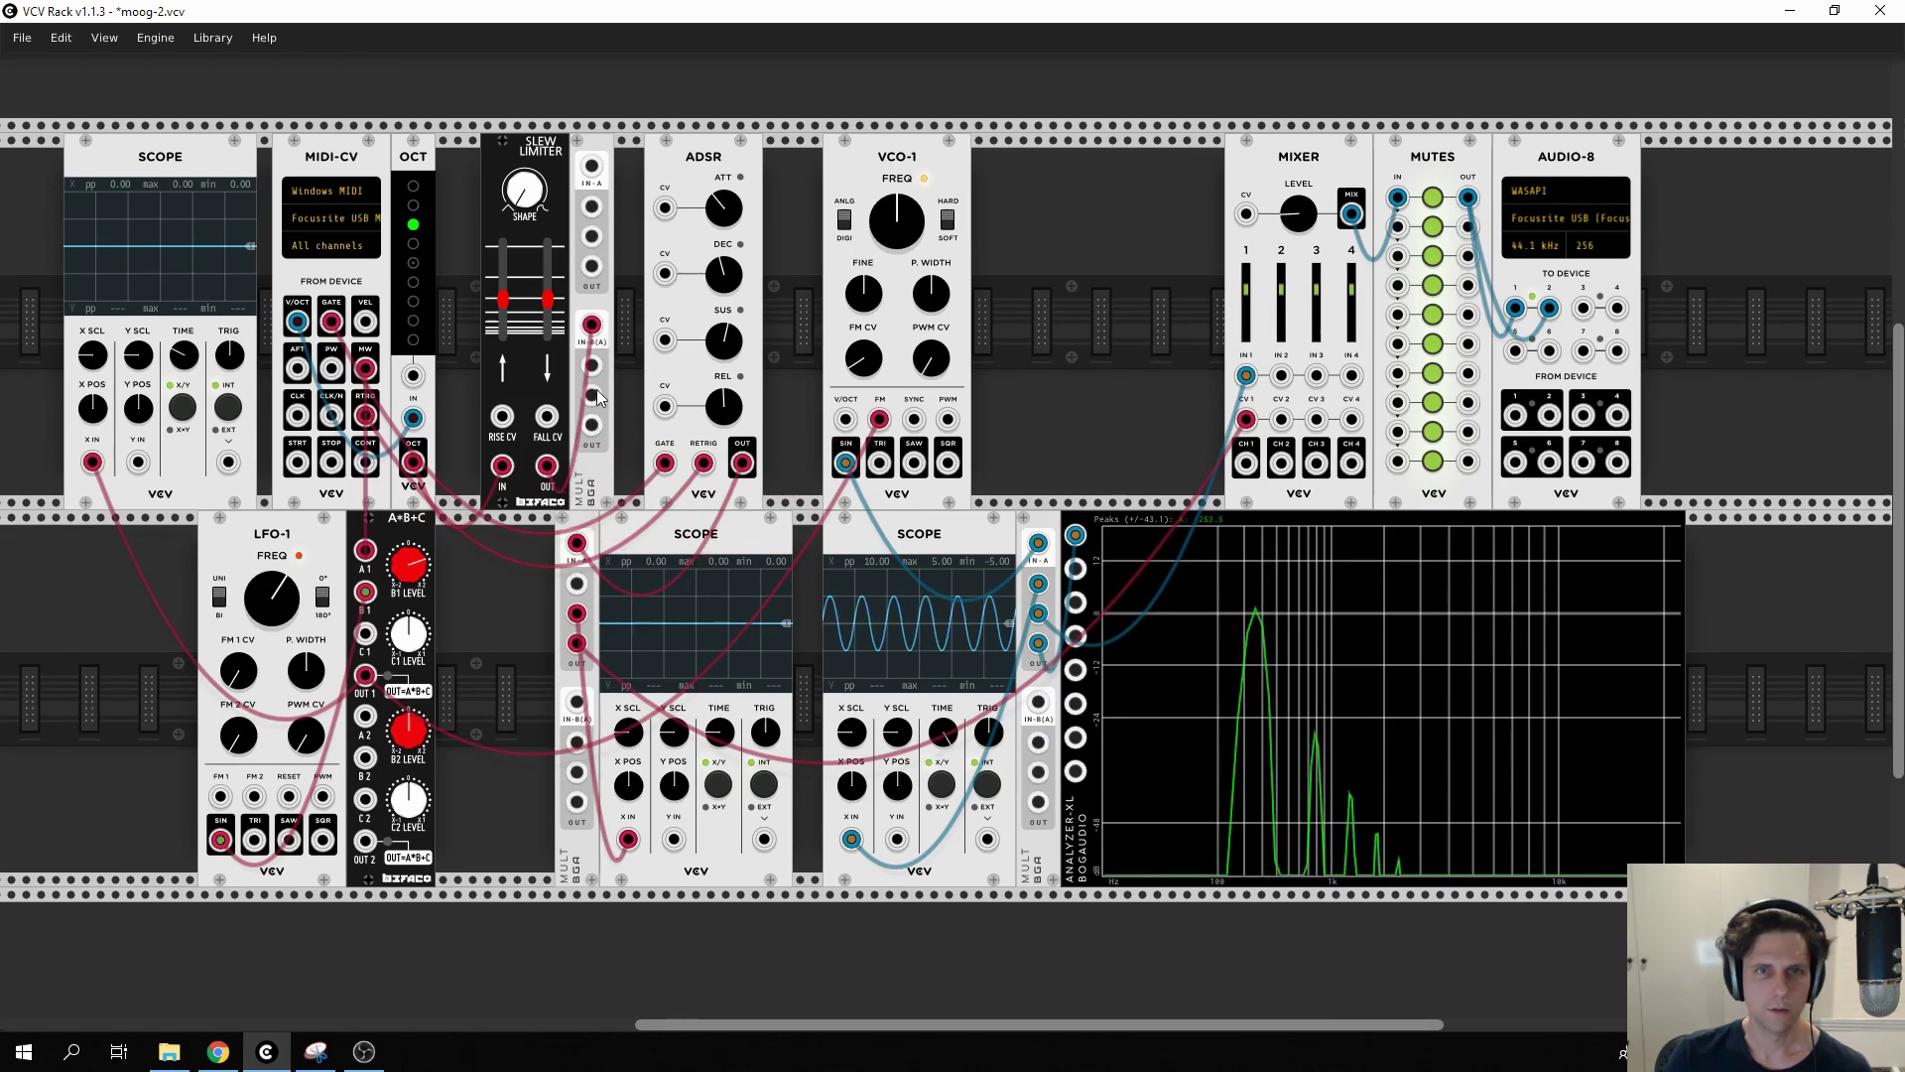
Patch the OCT output into the new Mult's A input and the Mult's slewed B output into VCO-1's V/OCT.
{"action": "left_click_drag", "start_coordinate": [593, 395], "coordinate": [846, 420]}
{"action": "left_click_drag", "start_coordinate": [413, 462], "coordinate": [591, 166]}
{"action": "left_click_drag", "start_coordinate": [594, 395], "coordinate": [628, 378]}
{"action": "left_click_drag", "start_coordinate": [843, 422], "coordinate": [591, 395]}
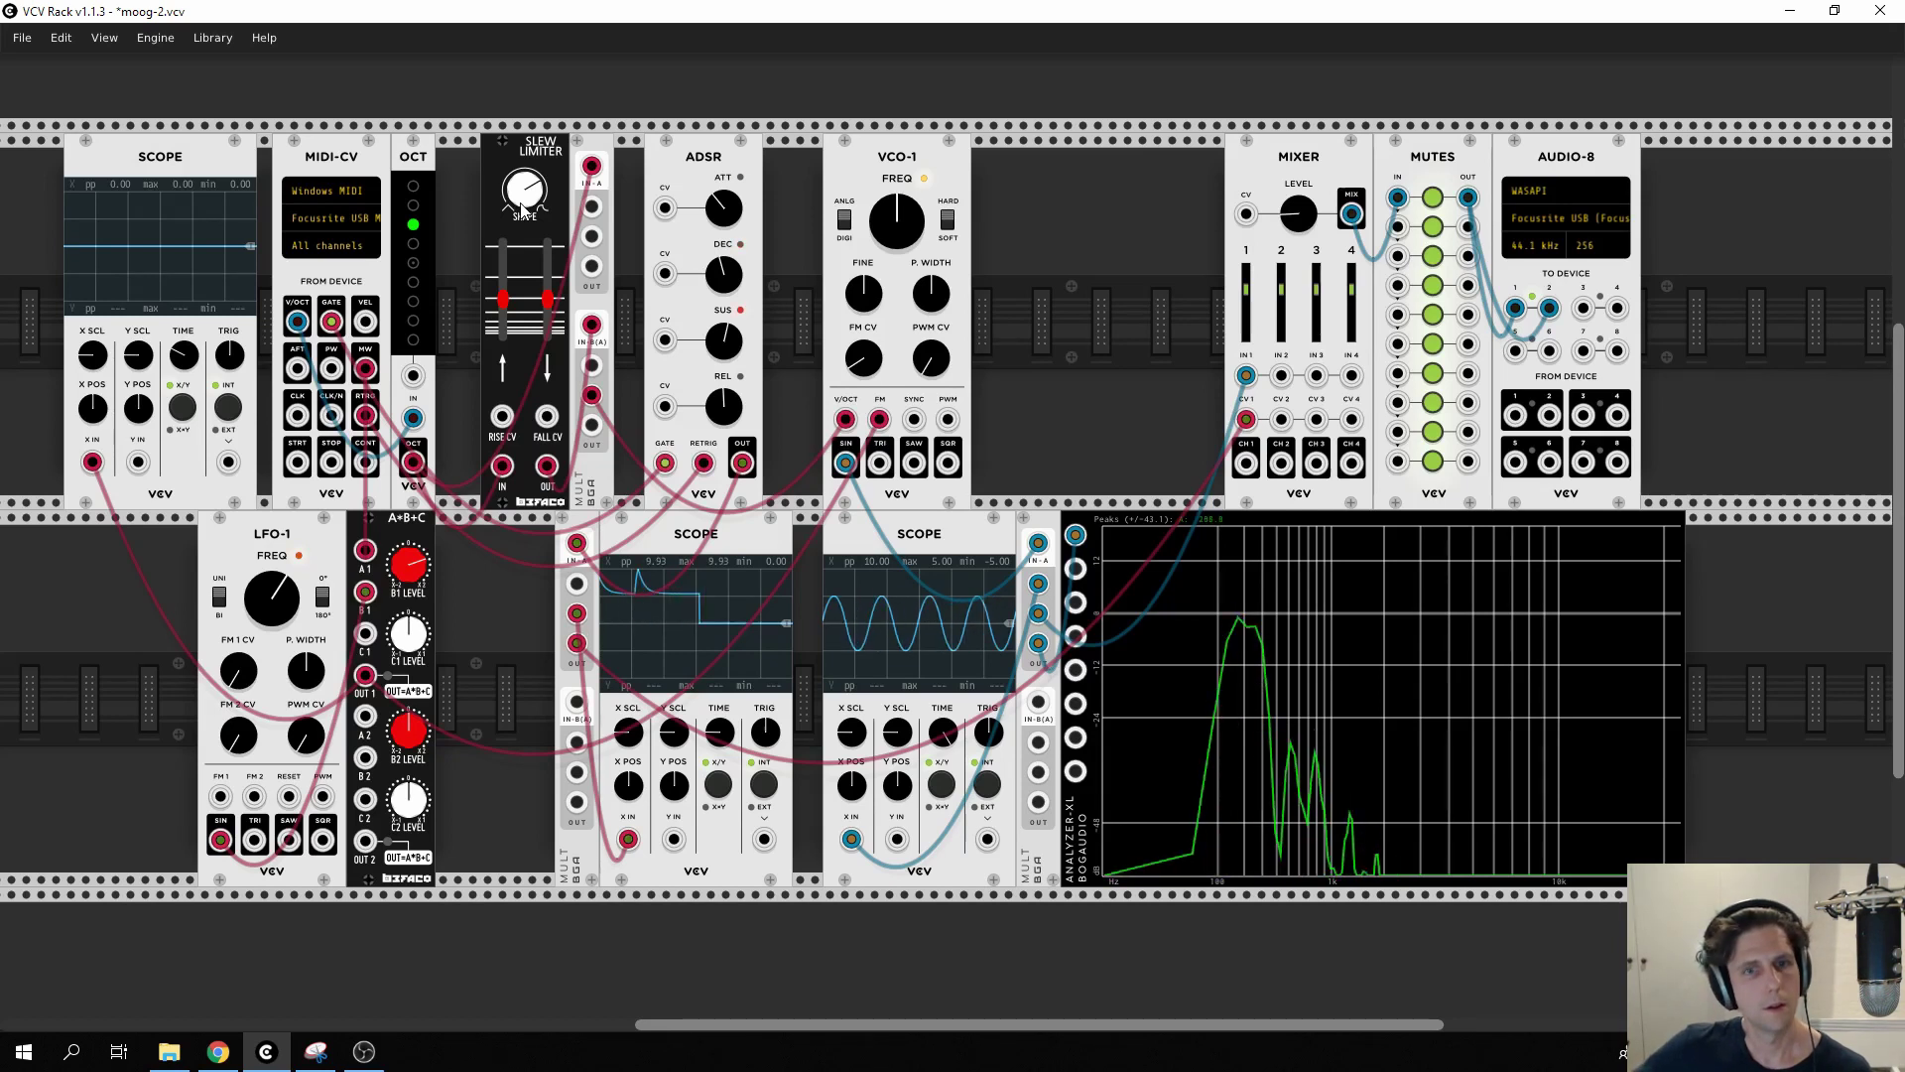
Raise the Slew Limiter's rise and fall sliders slightly and compare the glide with the unslewed pitch from the Mult's A output.
{"action": "left_click_drag", "start_coordinate": [503, 299], "coordinate": [548, 291]}
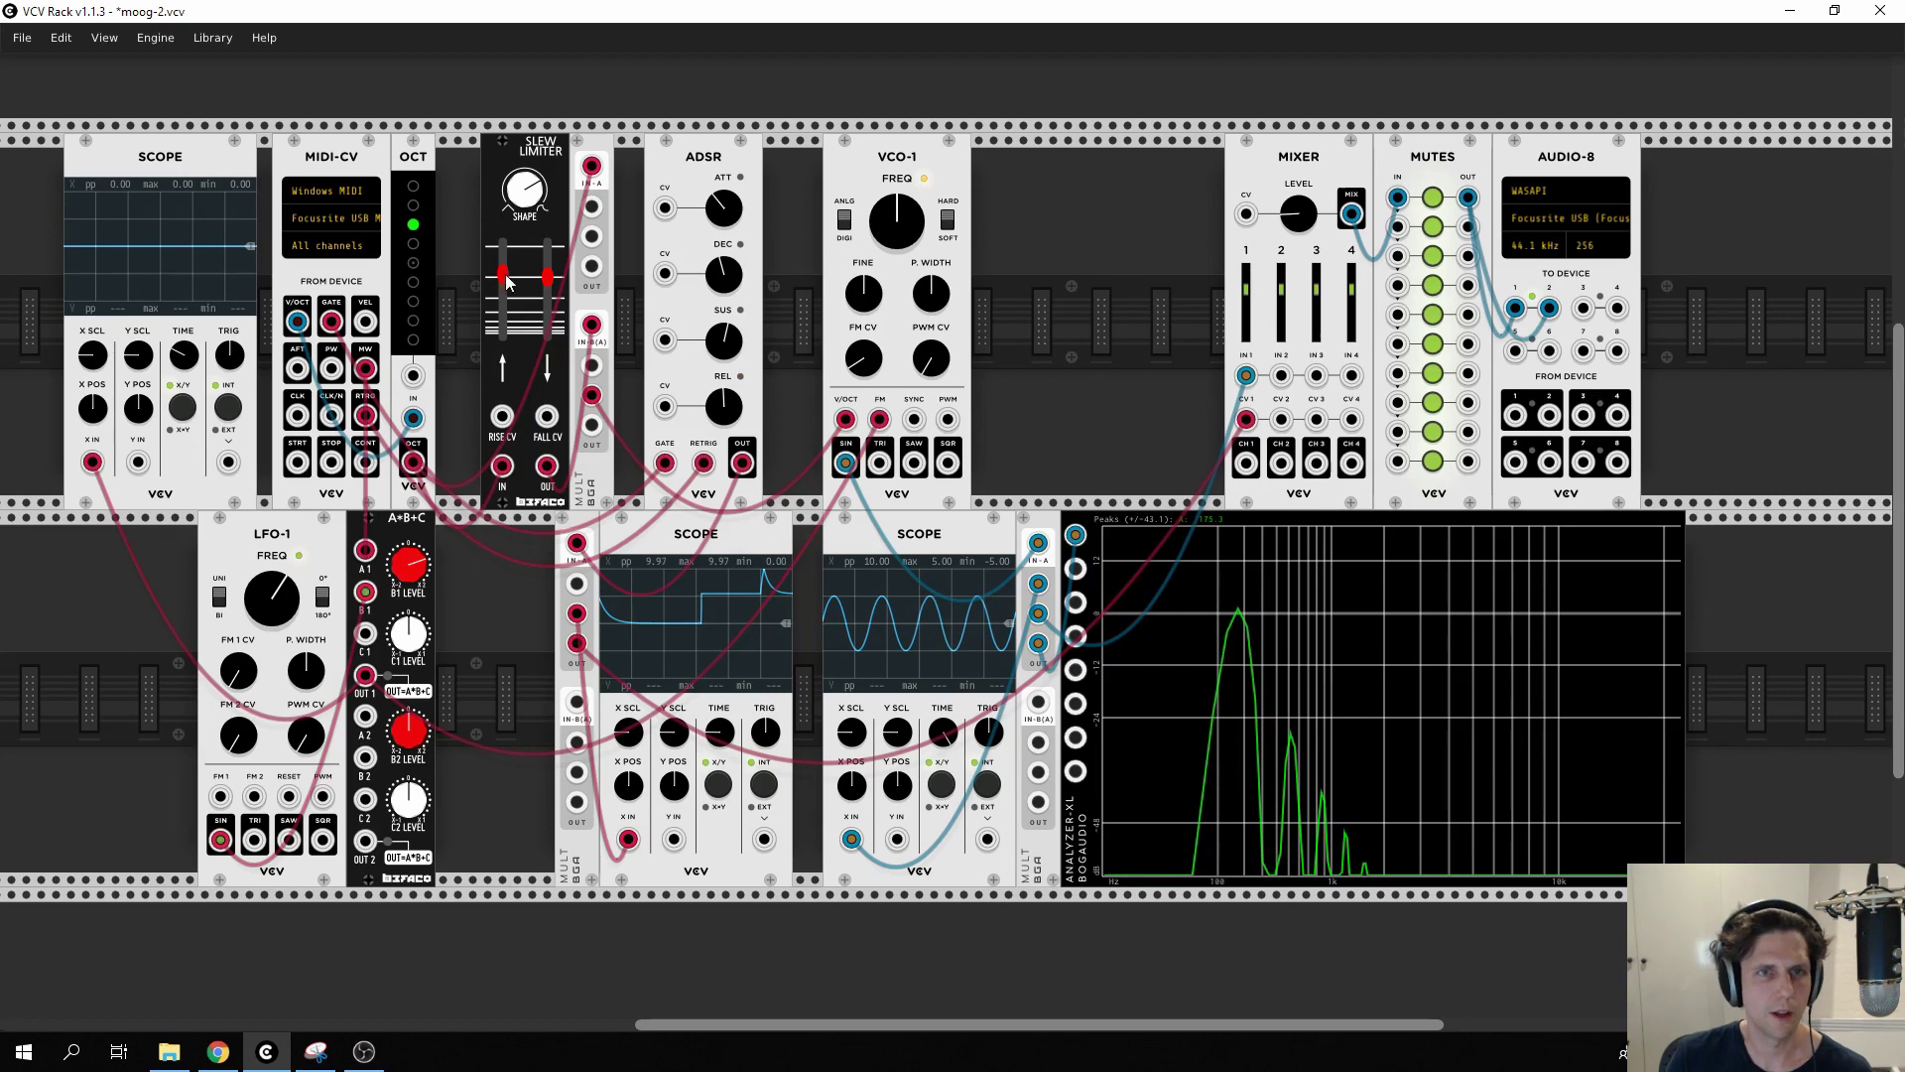
{"action": "left_click_drag", "start_coordinate": [552, 283], "coordinate": [551, 300]}
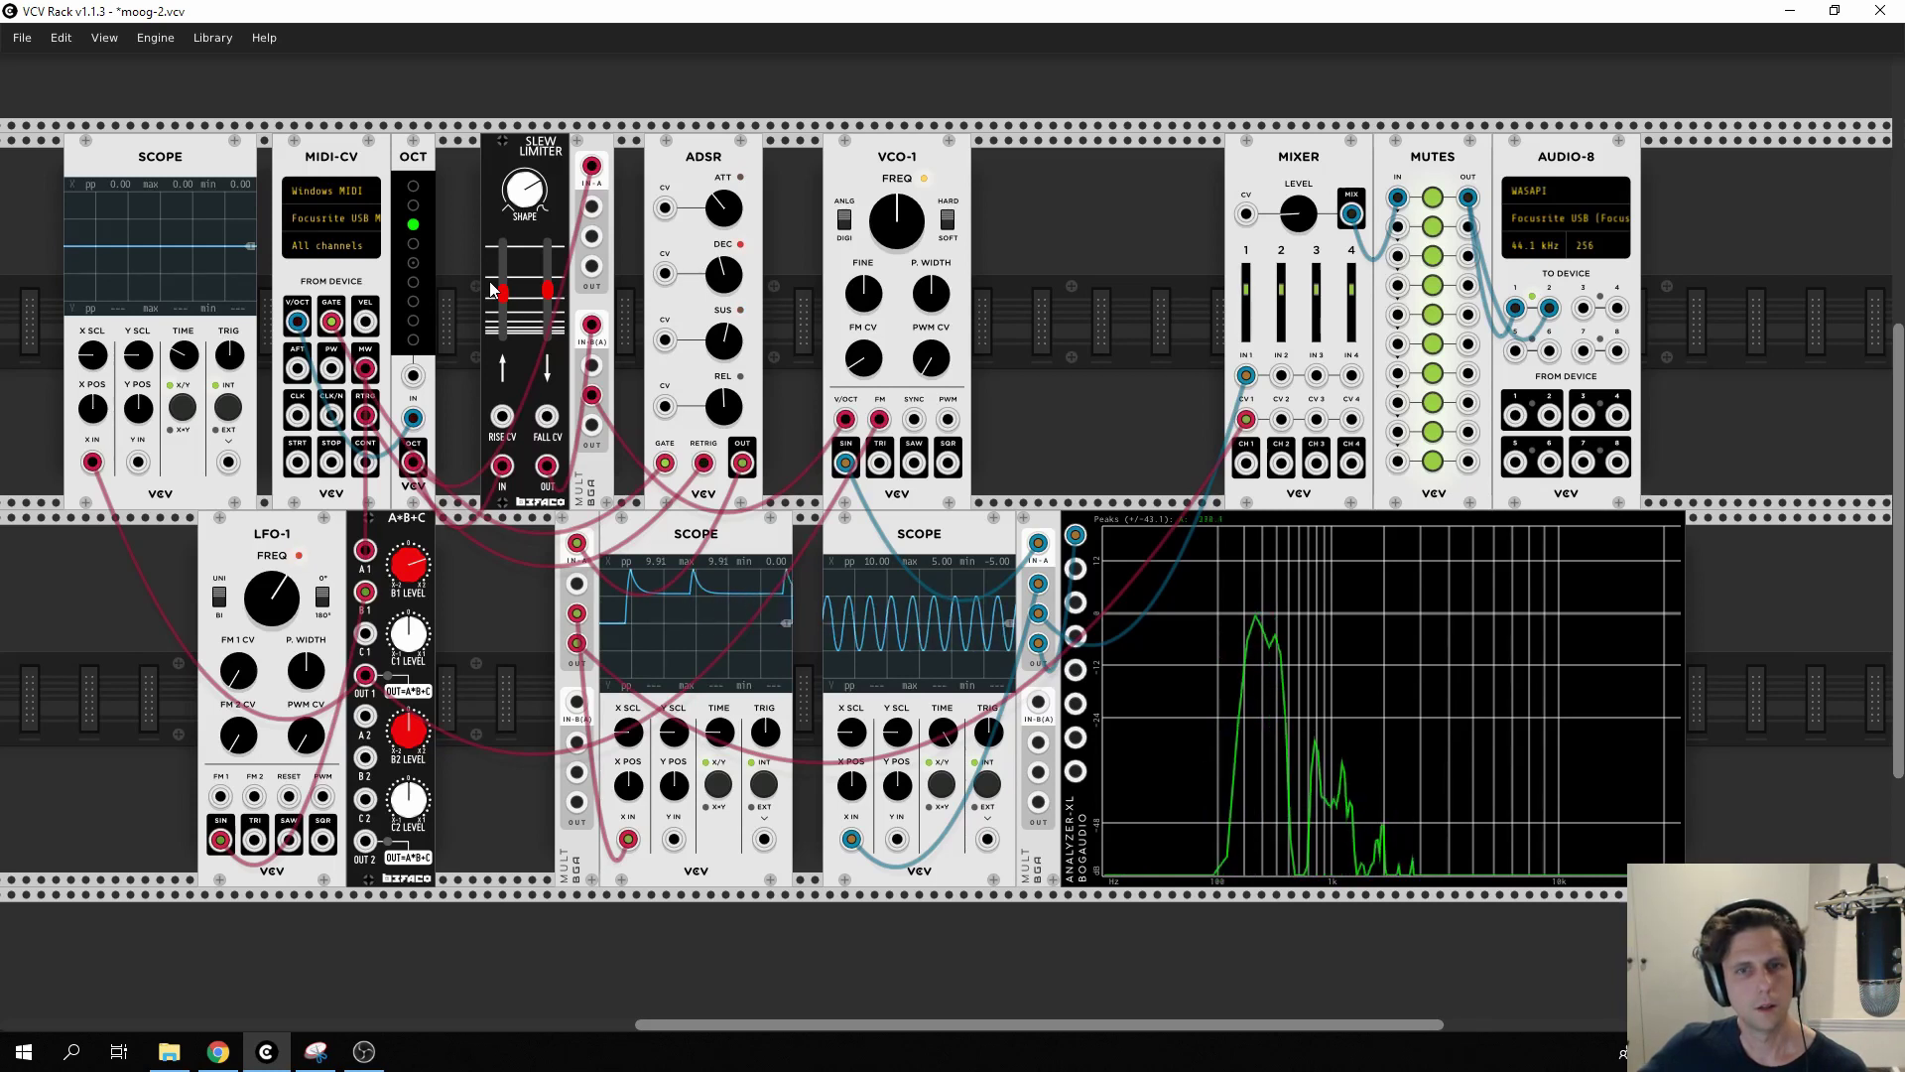
{"action": "left_click_drag", "start_coordinate": [591, 395], "coordinate": [595, 277]}
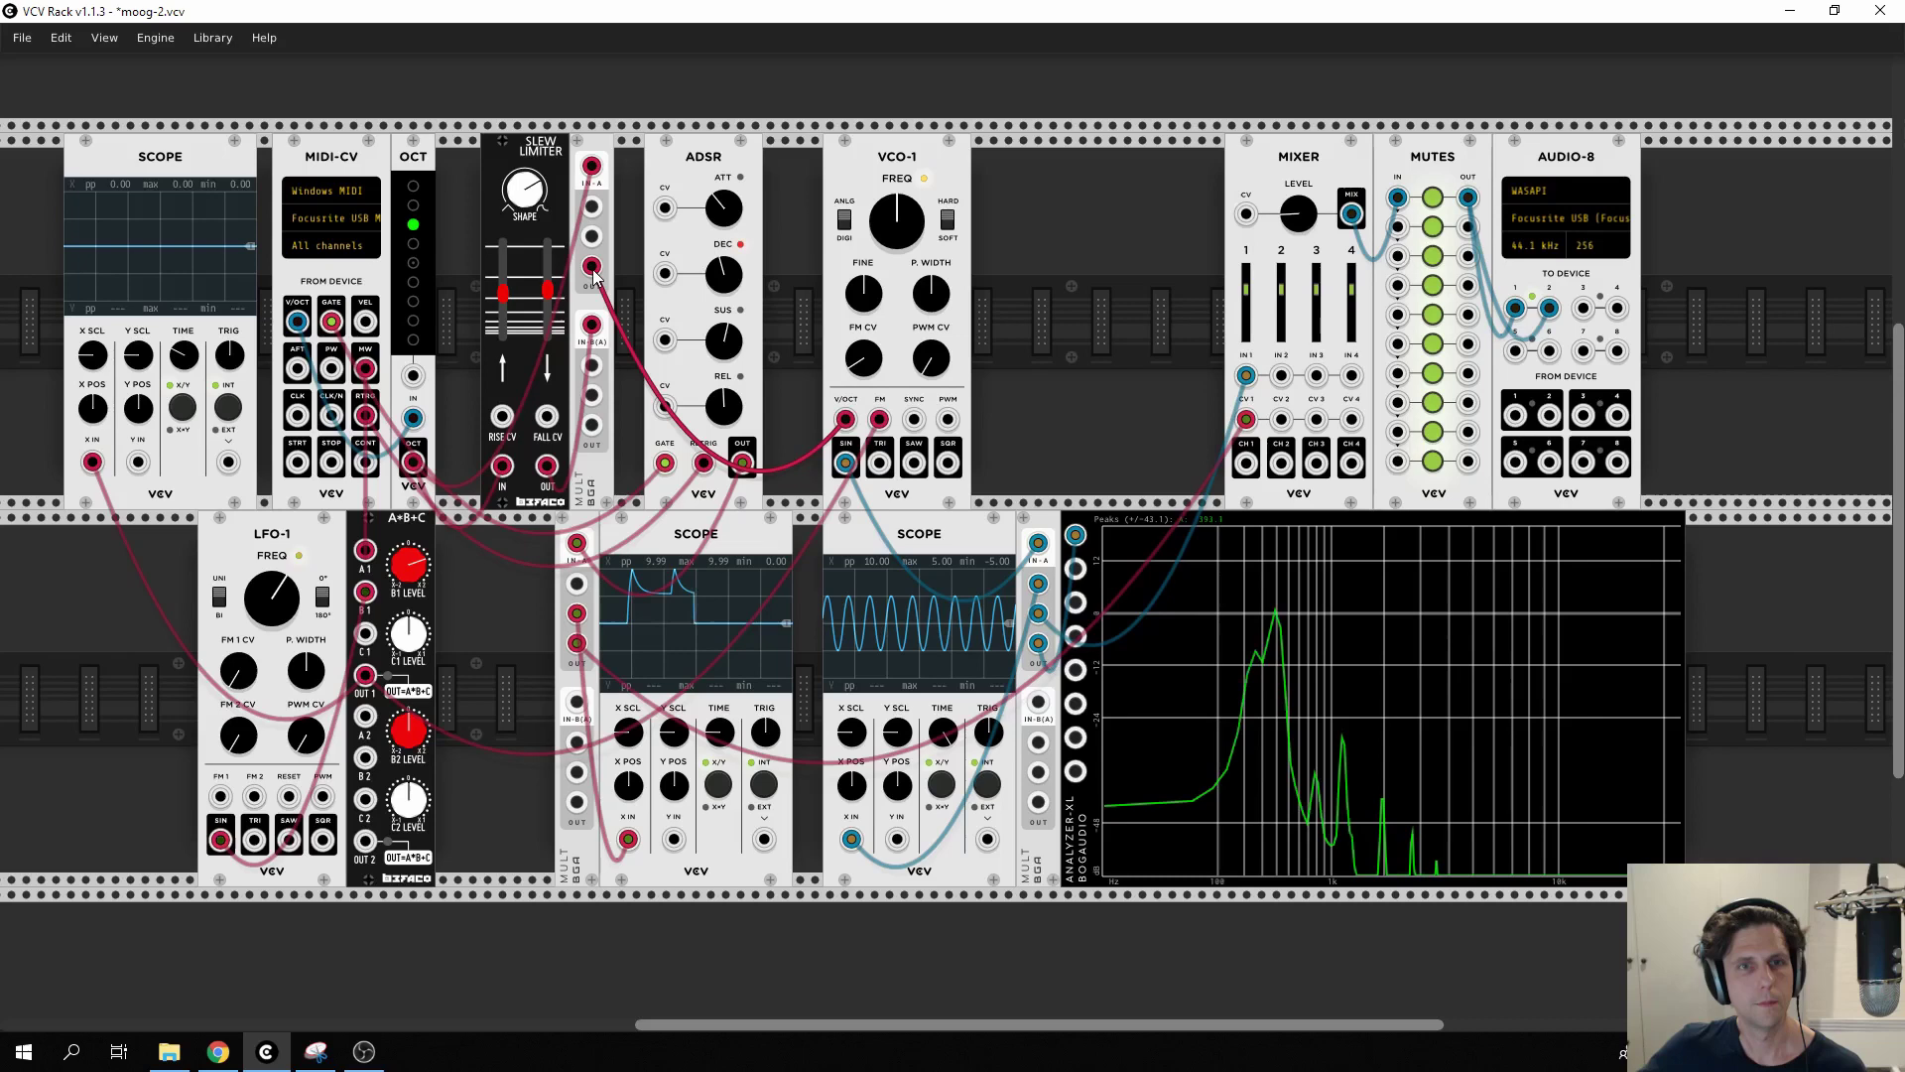
{"action": "left_click_drag", "start_coordinate": [594, 268], "coordinate": [589, 395]}
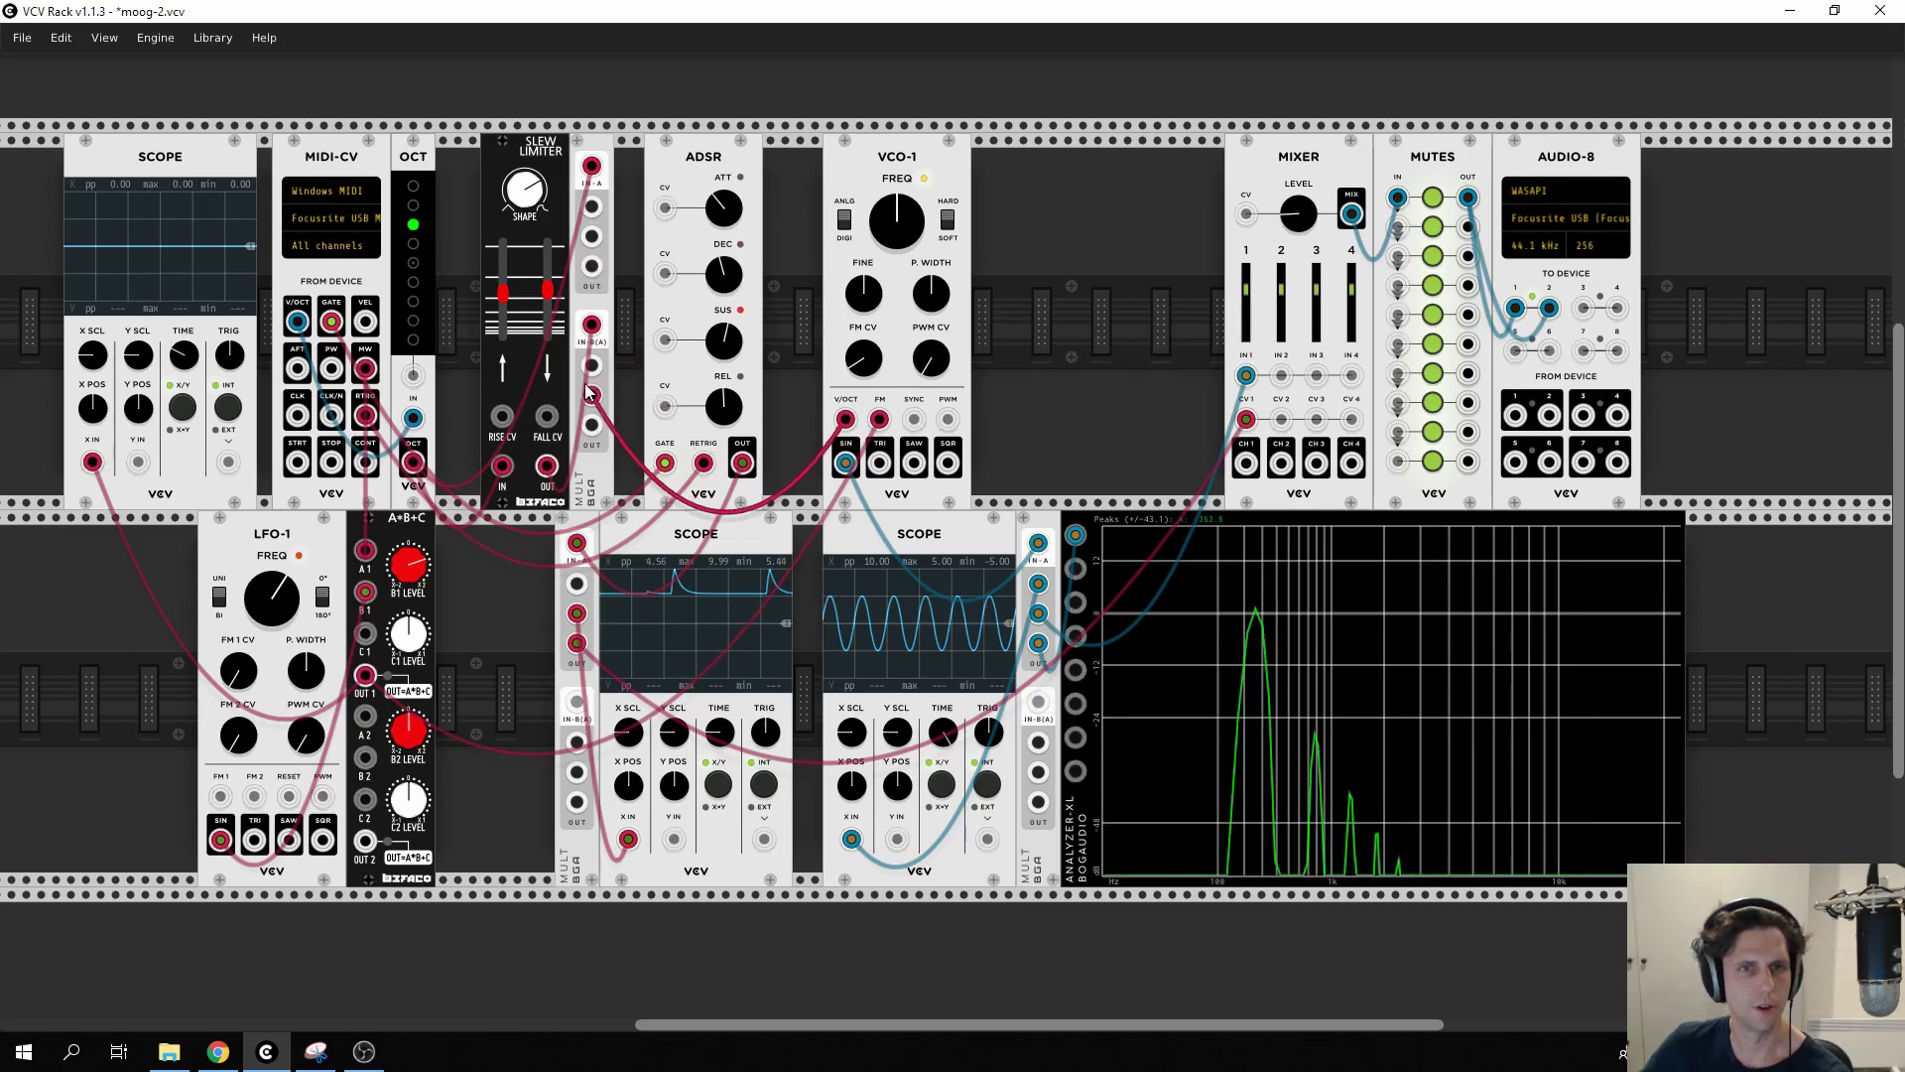